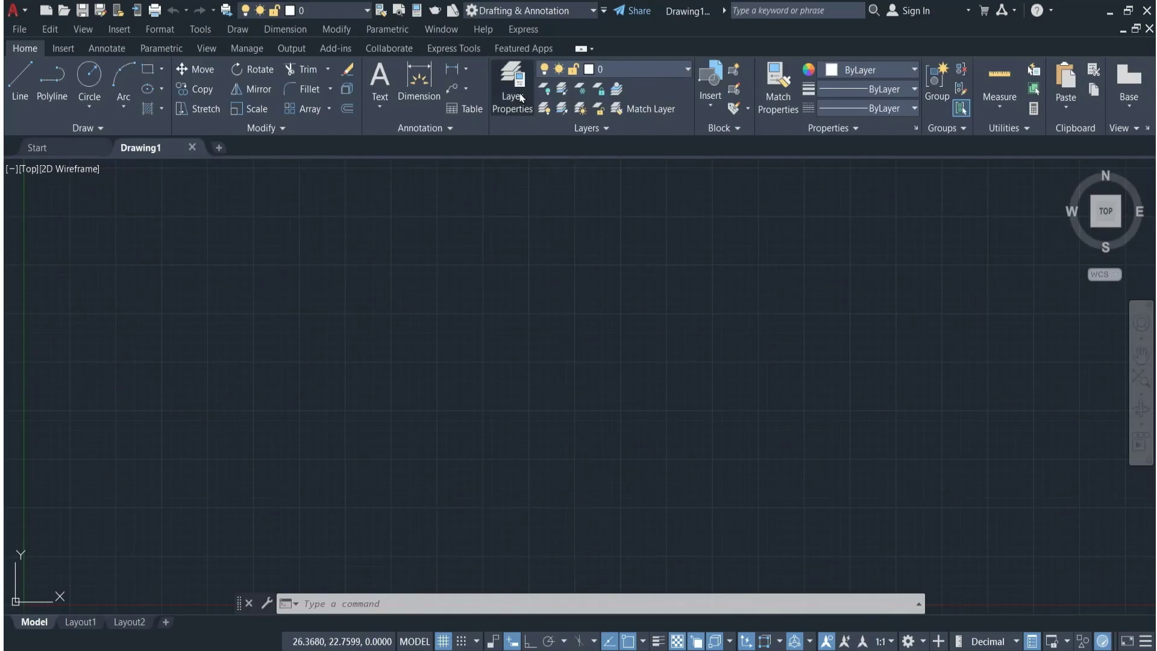
# Set drawing units to 0 length precision with Millimeters as the insertion scale.
pyautogui.click(522, 99)
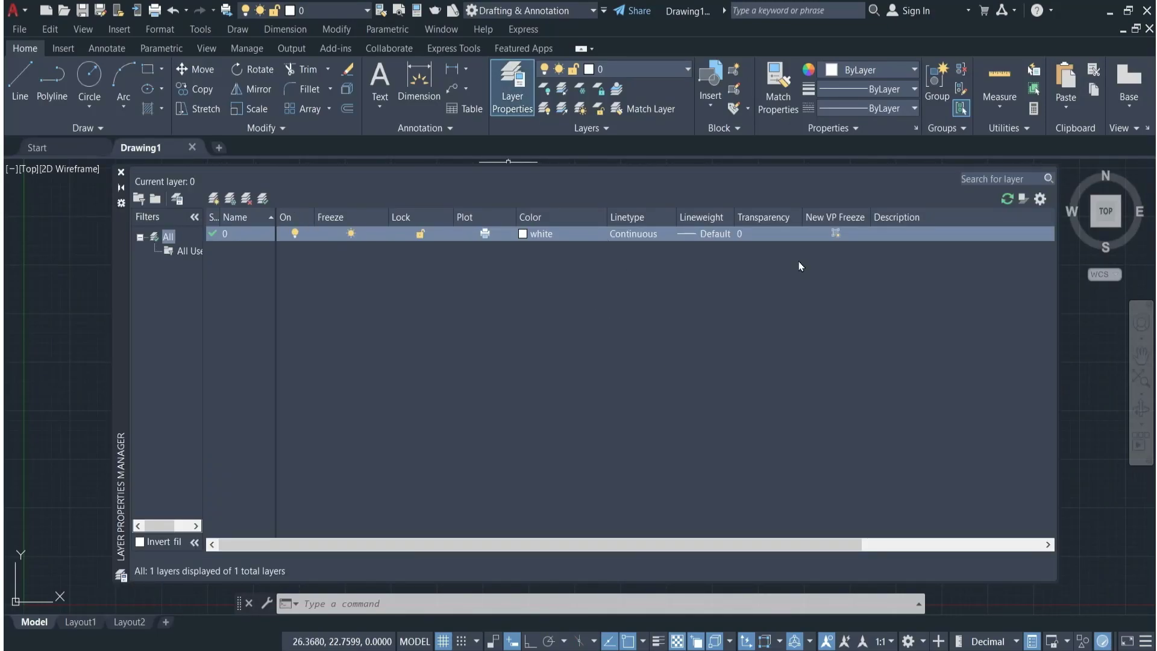
pyautogui.click(121, 174)
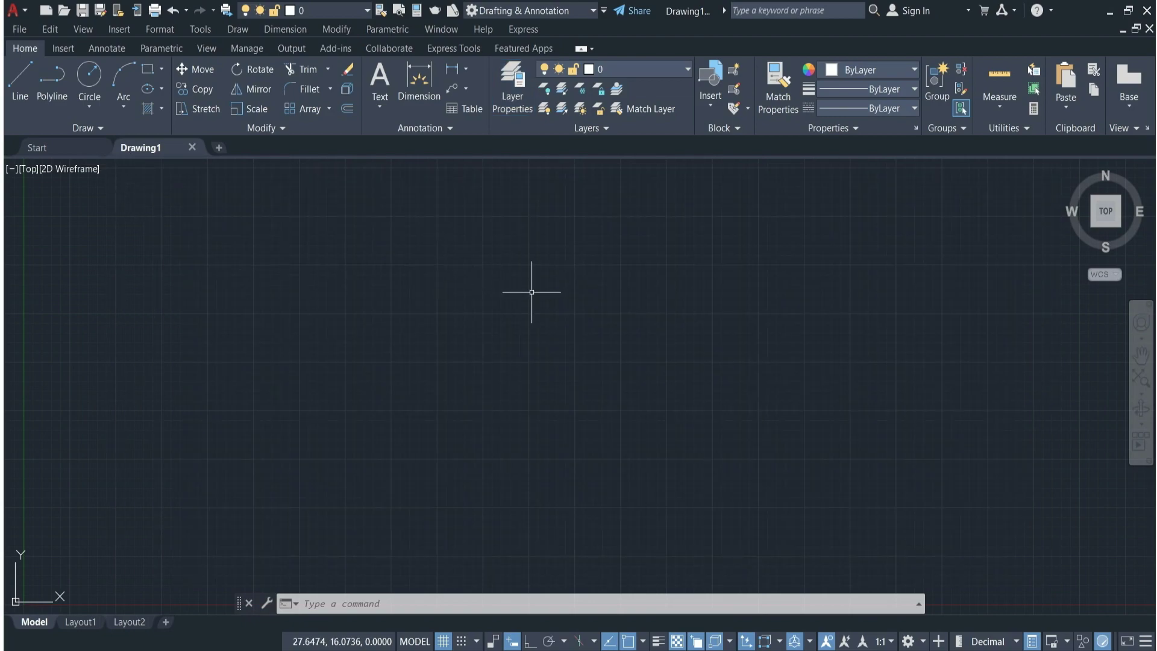
pyautogui.write('un')
pyautogui.press('Return')
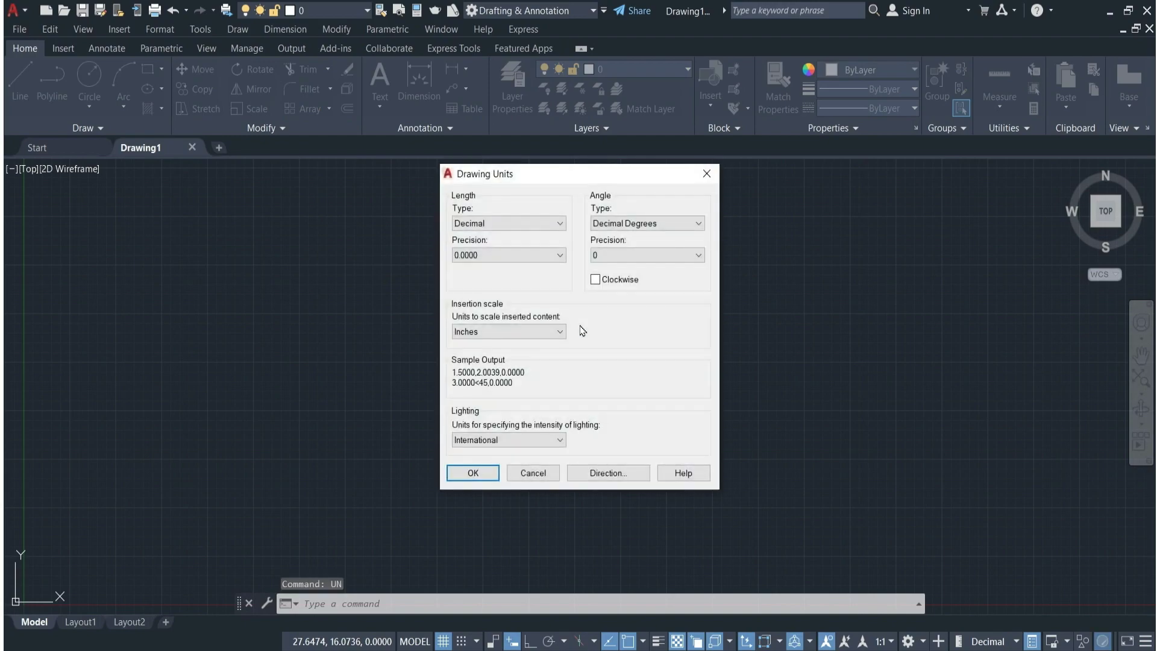
pyautogui.click(562, 256)
pyautogui.click(543, 269)
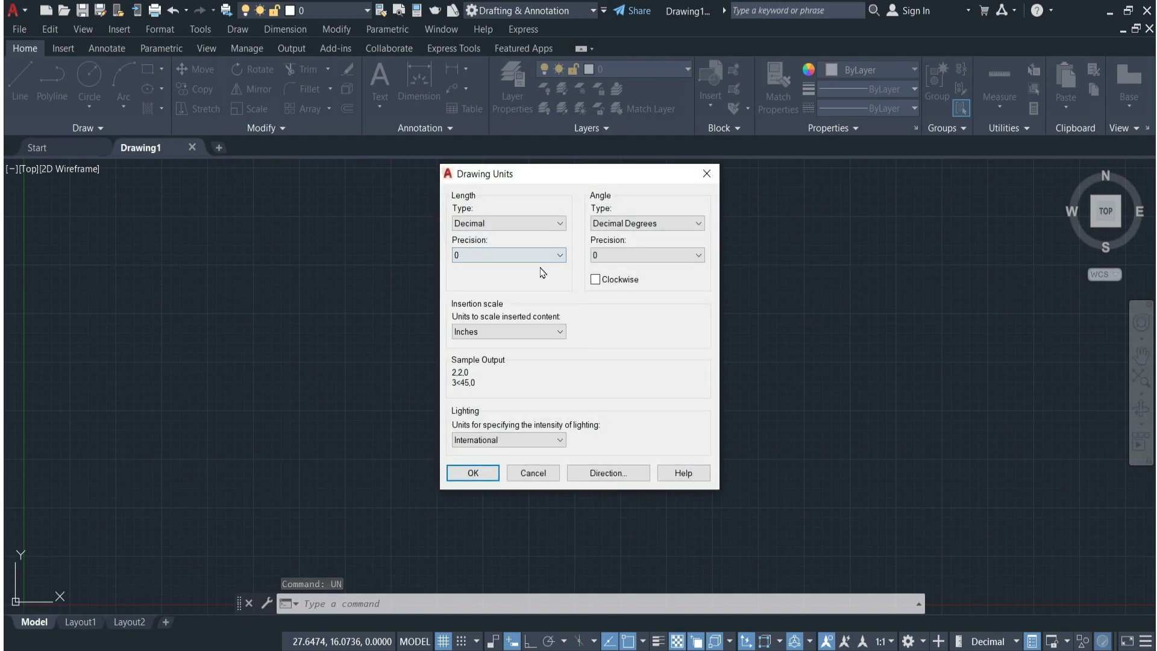
pyautogui.click(551, 330)
pyautogui.click(506, 396)
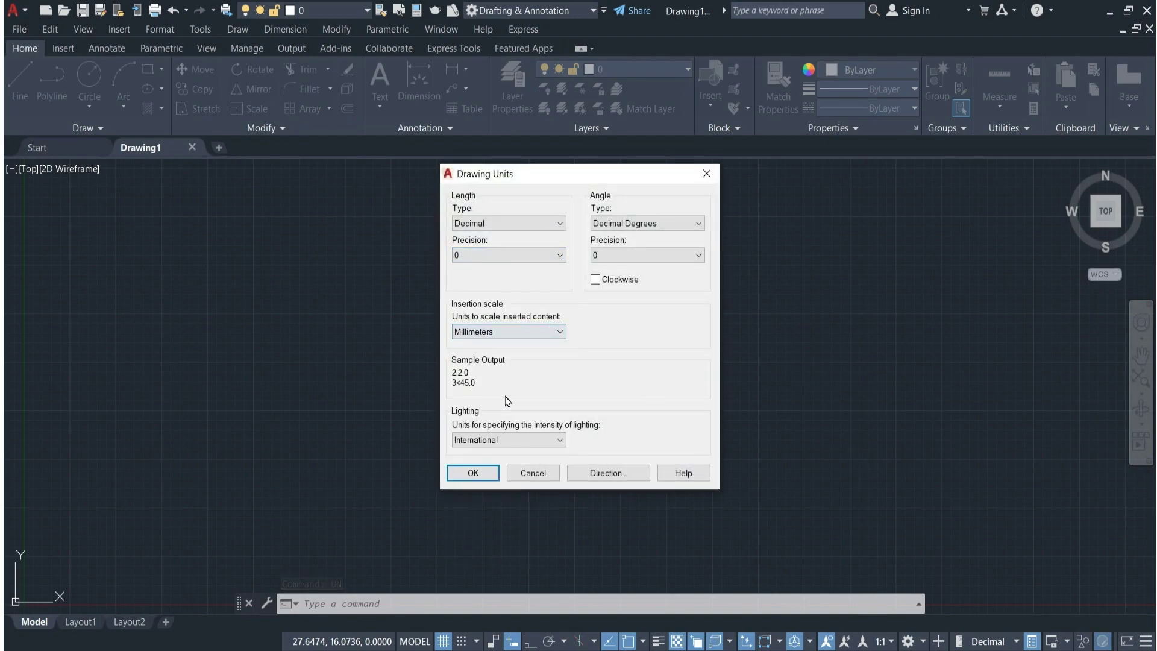
pyautogui.click(461, 476)
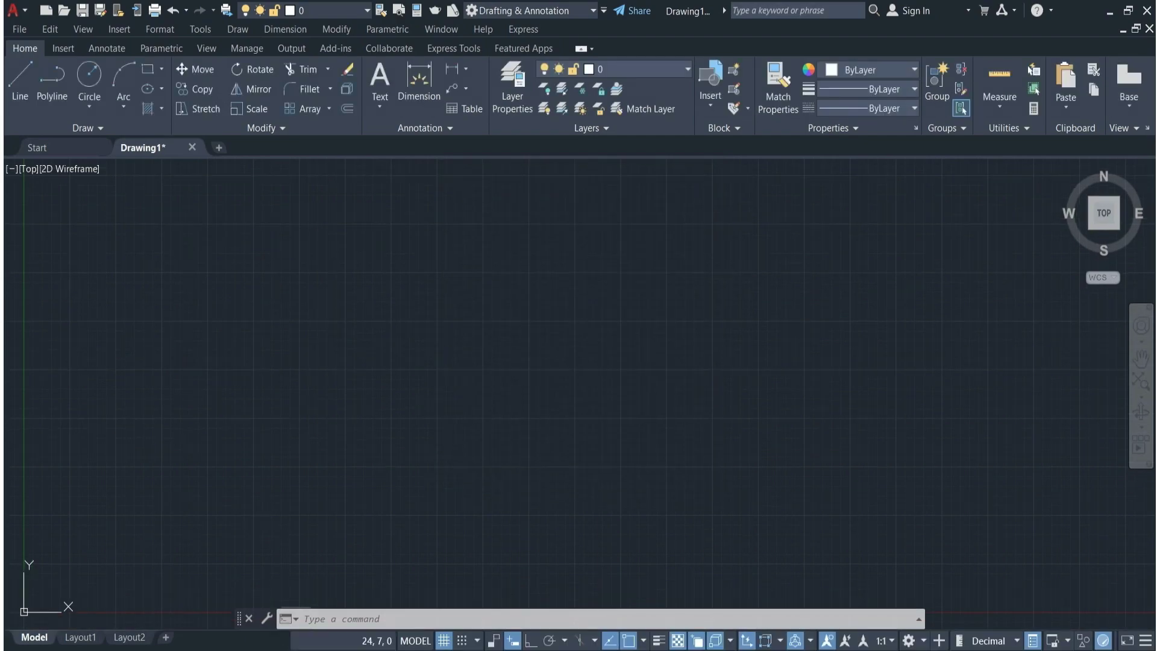
# Run LIMITS with lower-left corner 0,0 and upper-right corner 420,297.
pyautogui.write('li')
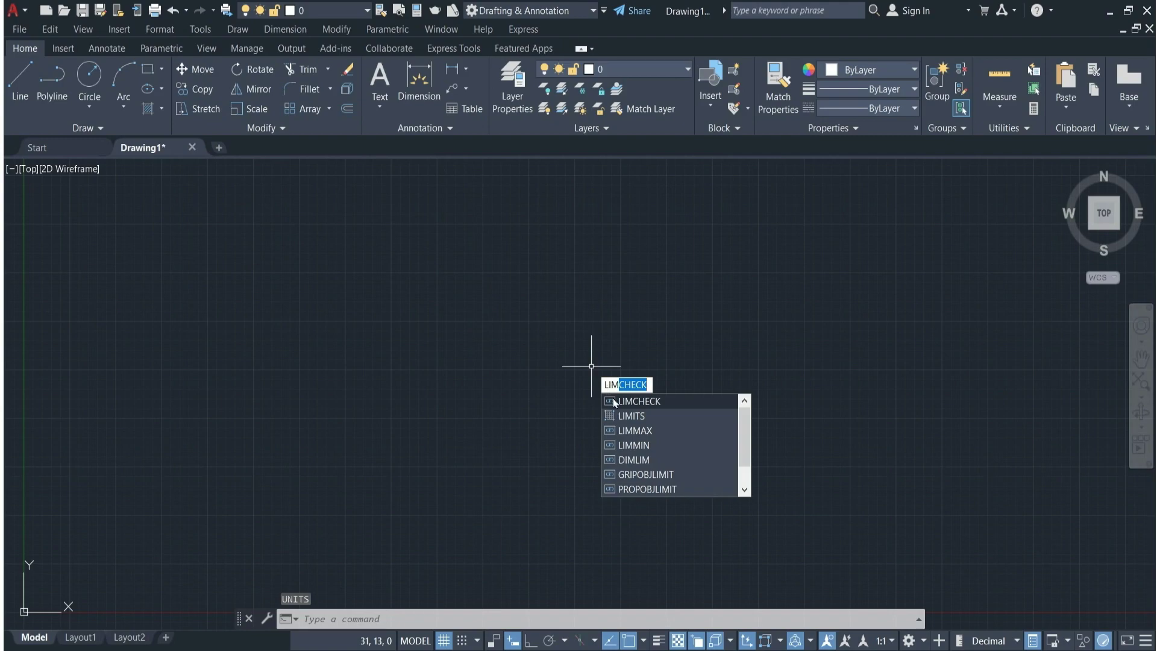
pyautogui.click(631, 416)
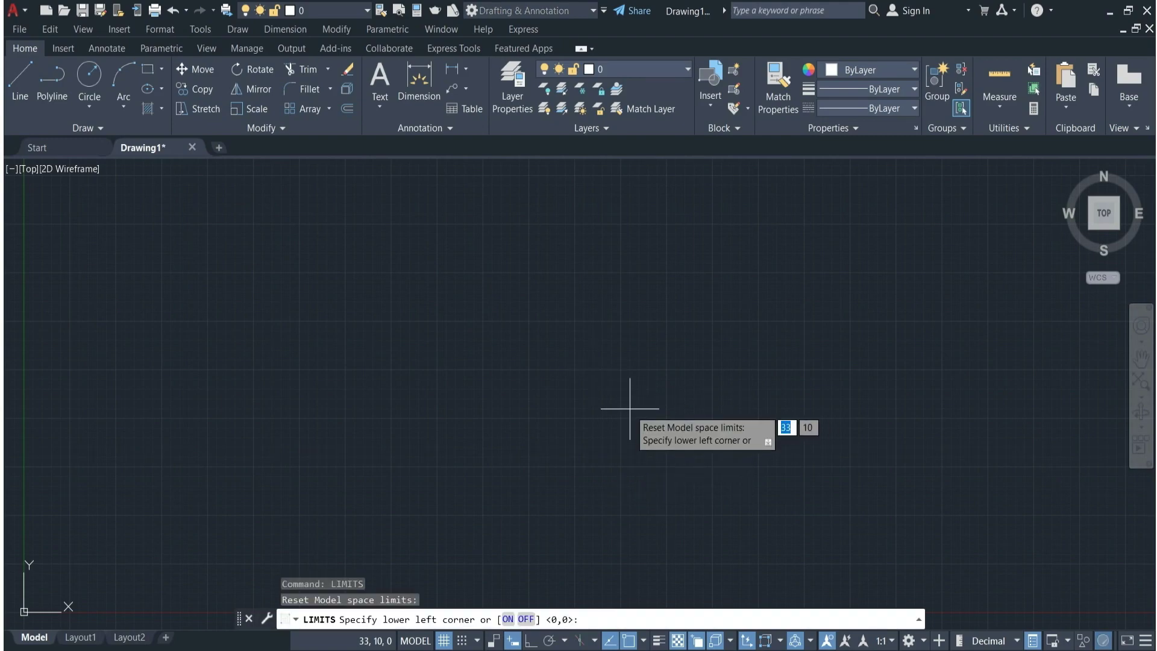
pyautogui.write('0,0')
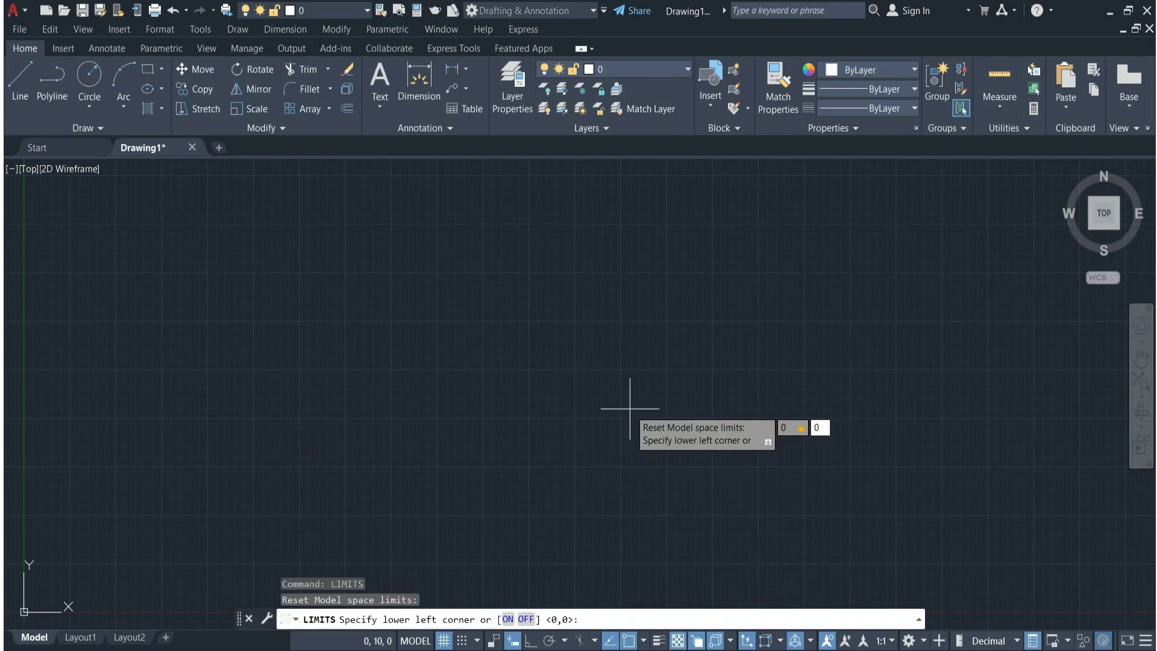
pyautogui.press('Return')
pyautogui.write('420')
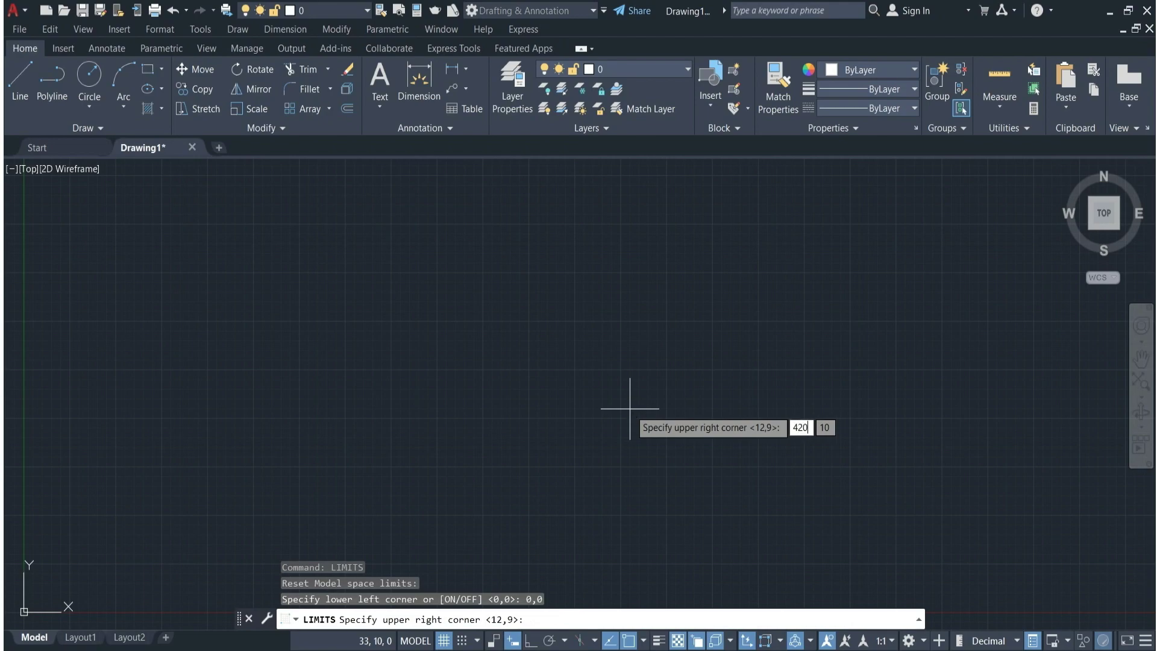
pyautogui.write(',297')
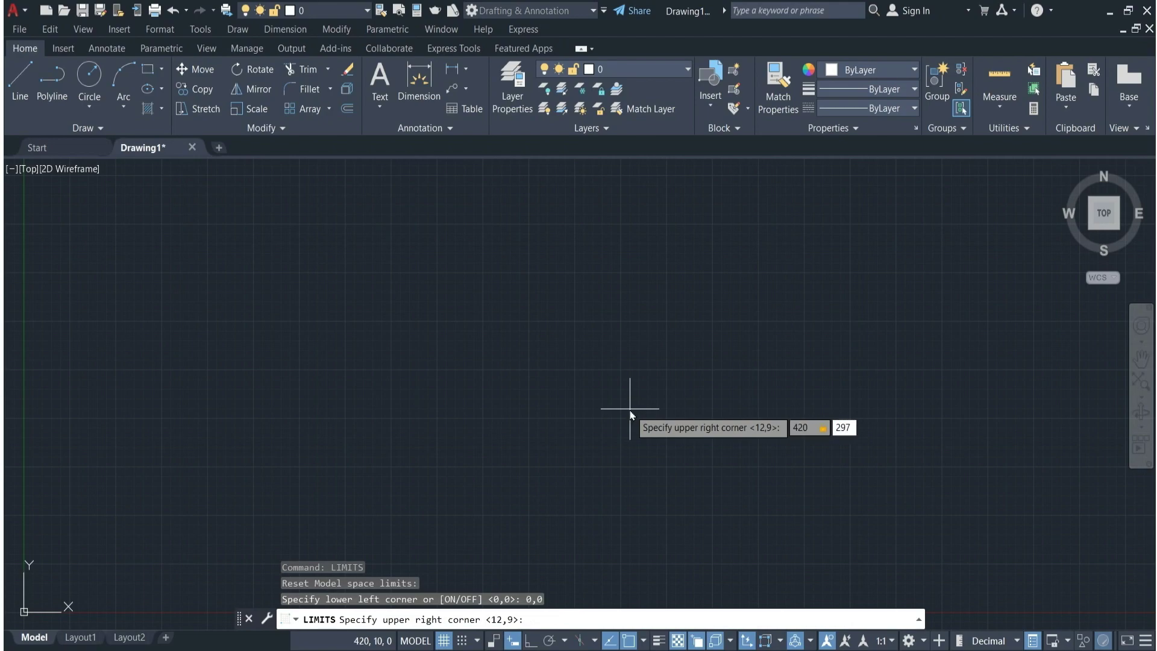
pyautogui.press('Return')
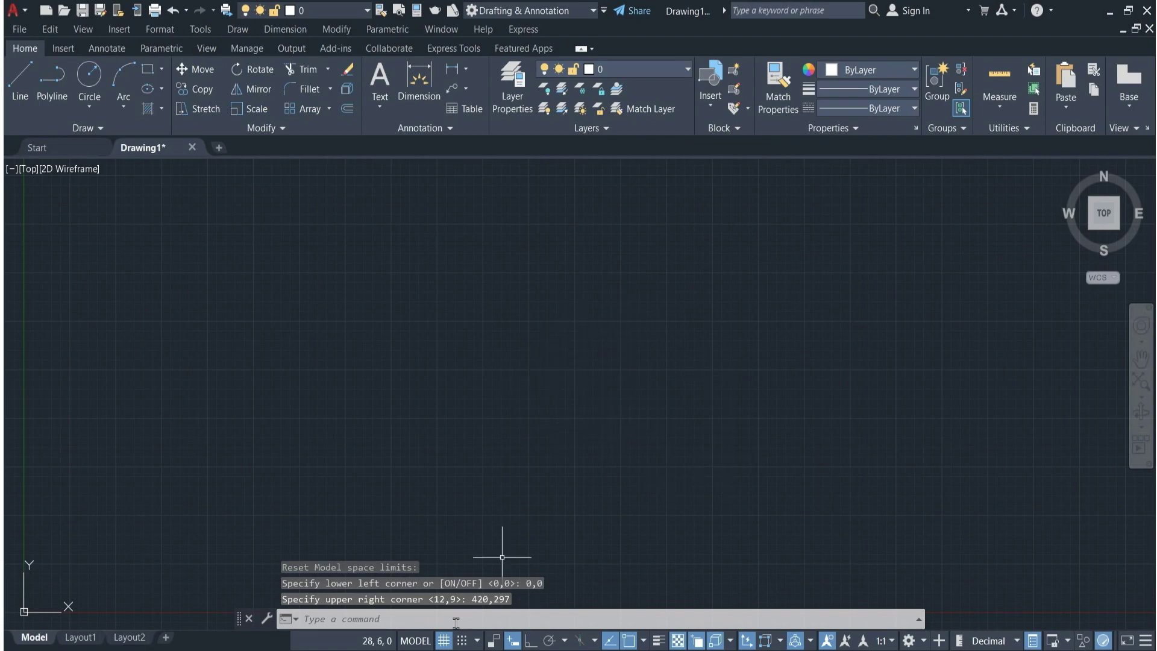
# Switch snap to Isometric and turn off grid display beyond limits.
pyautogui.click(477, 641)
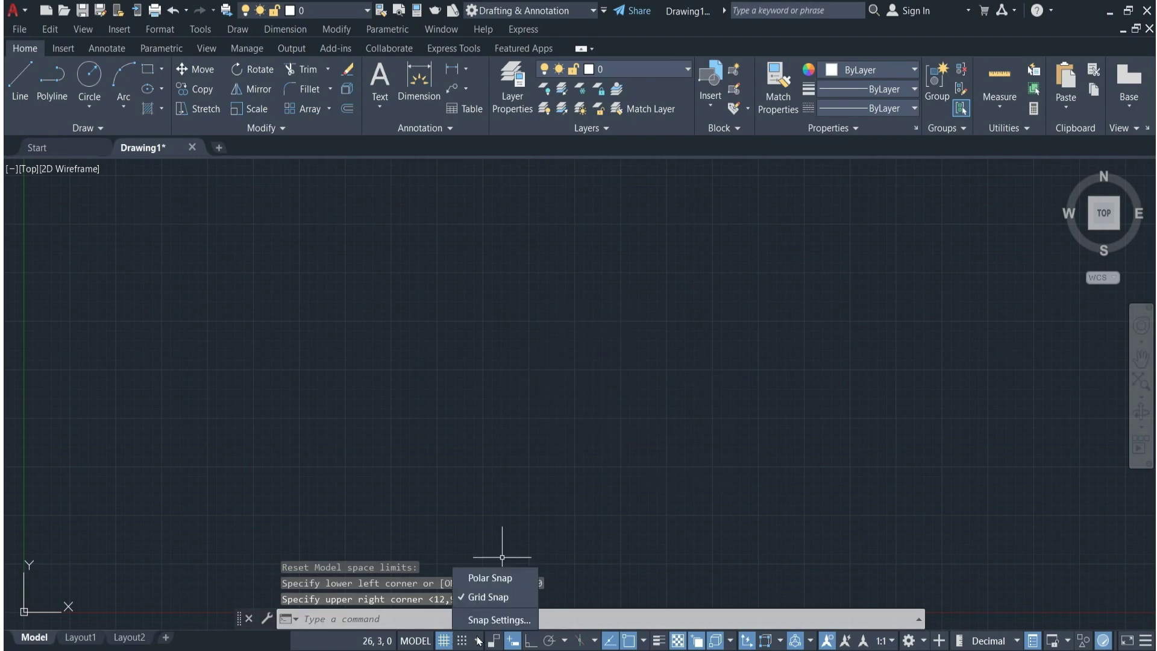
pyautogui.click(485, 620)
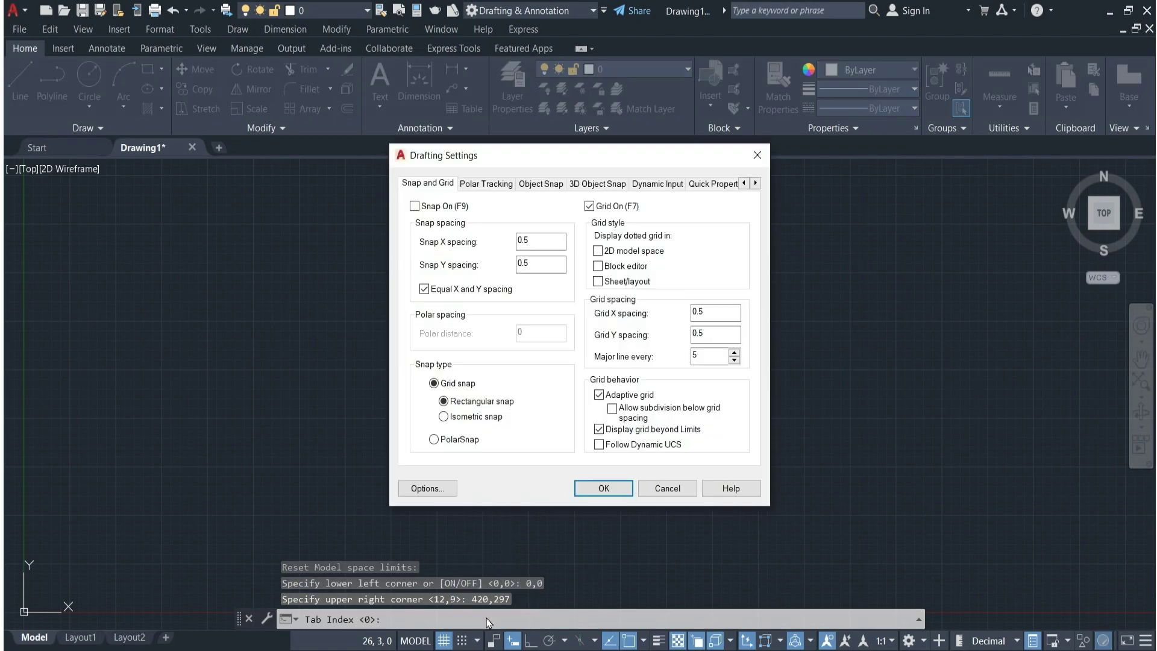
pyautogui.click(599, 429)
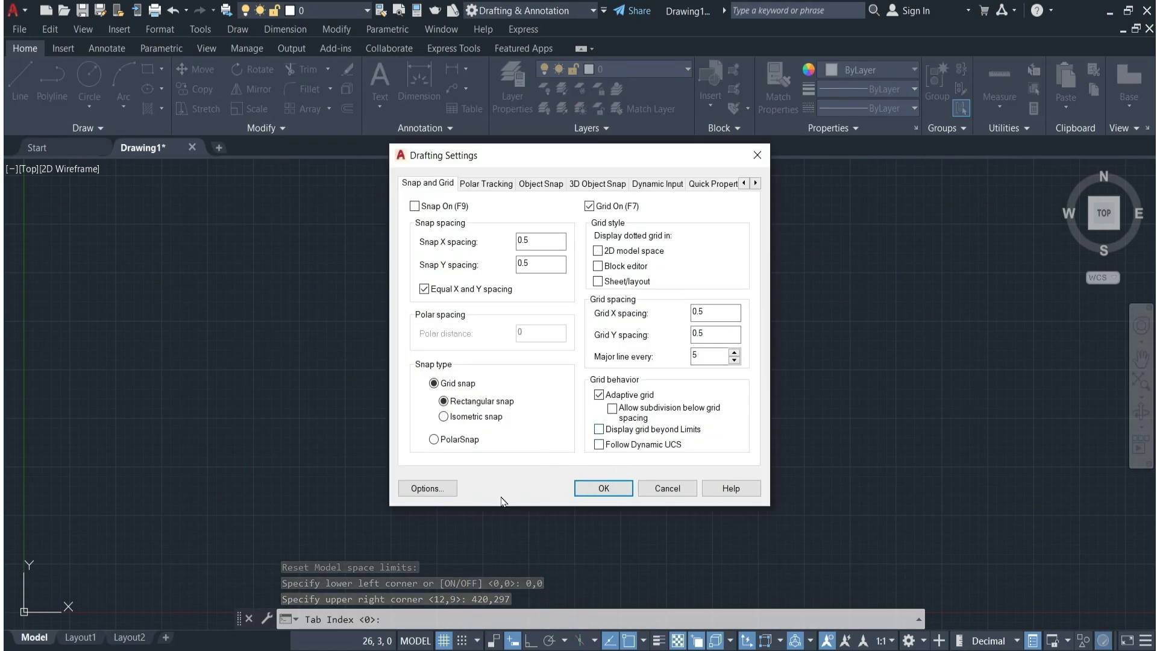
pyautogui.click(444, 416)
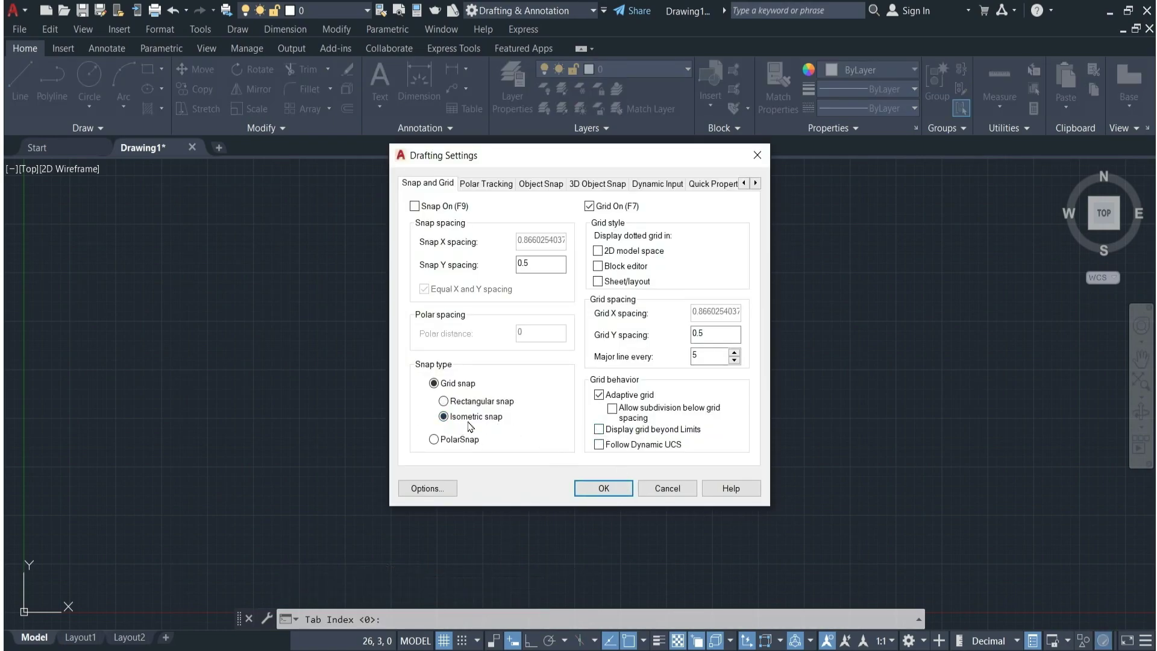
pyautogui.click(612, 488)
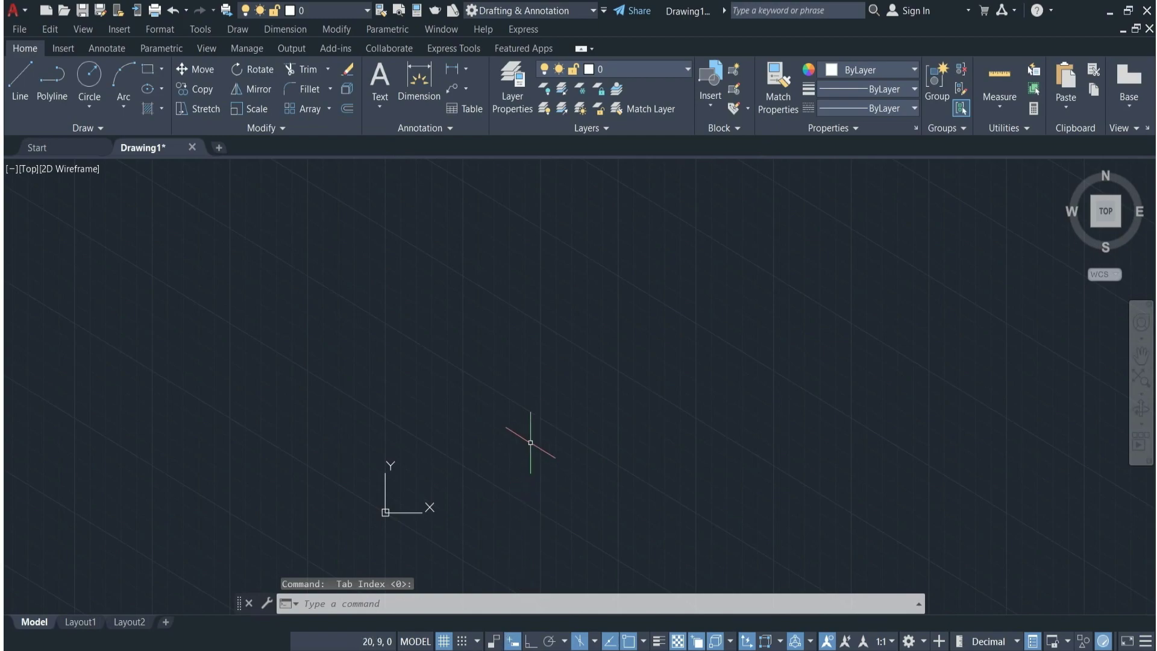
# Zoom All to fit the whole 420×297 drawing area.
pyautogui.write('Z')
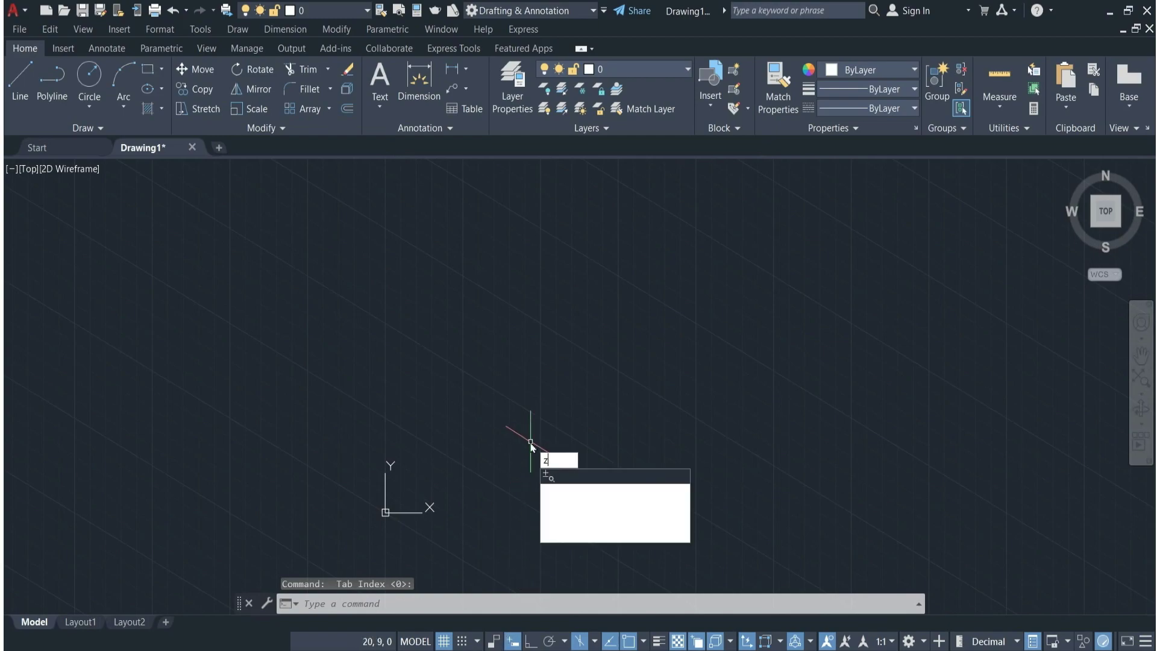
pyautogui.press('Return')
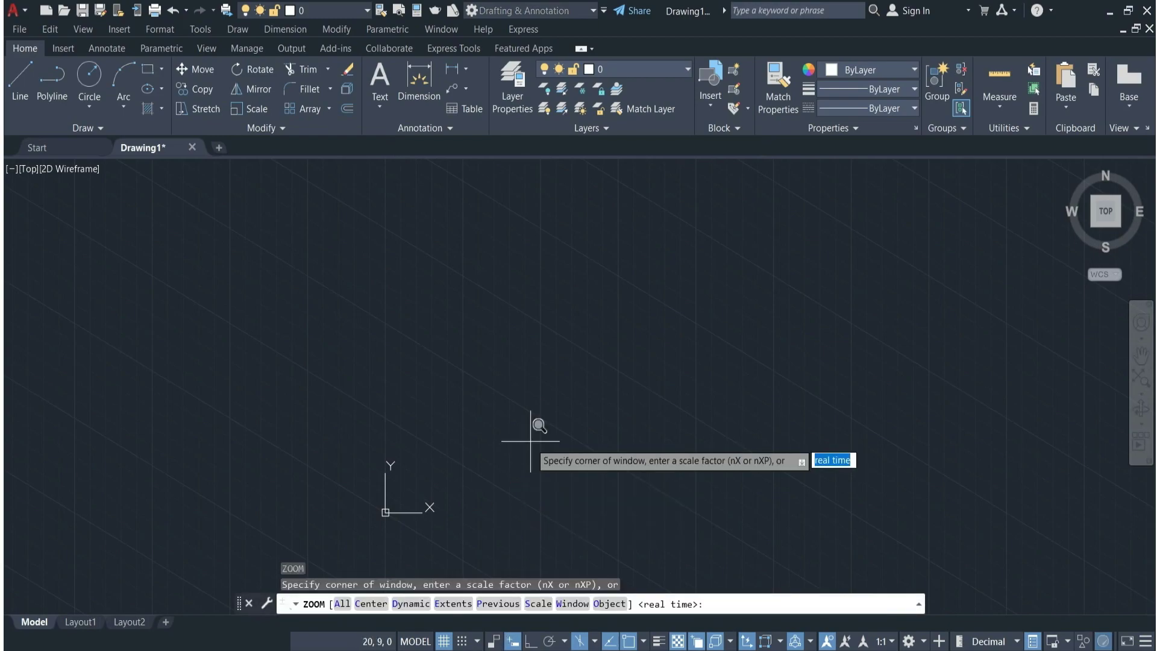
pyautogui.click(341, 604)
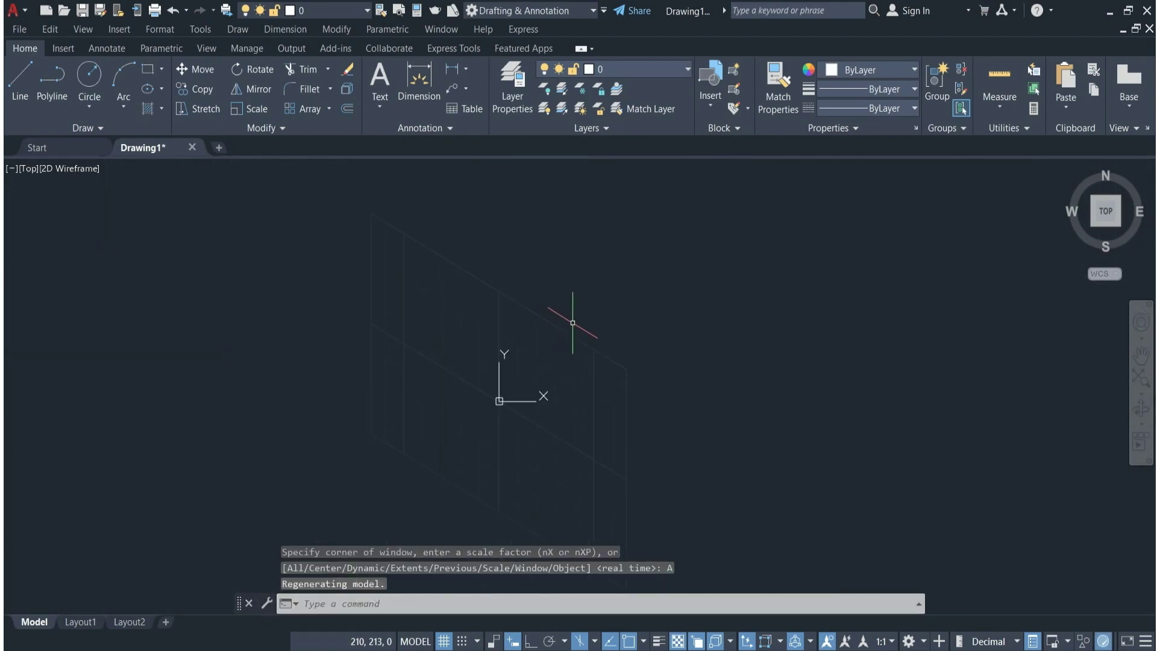
pyautogui.scroll(2, 492, 452)
pyautogui.scroll(-2, 491, 452)
pyautogui.scroll(-3, 592, 313)
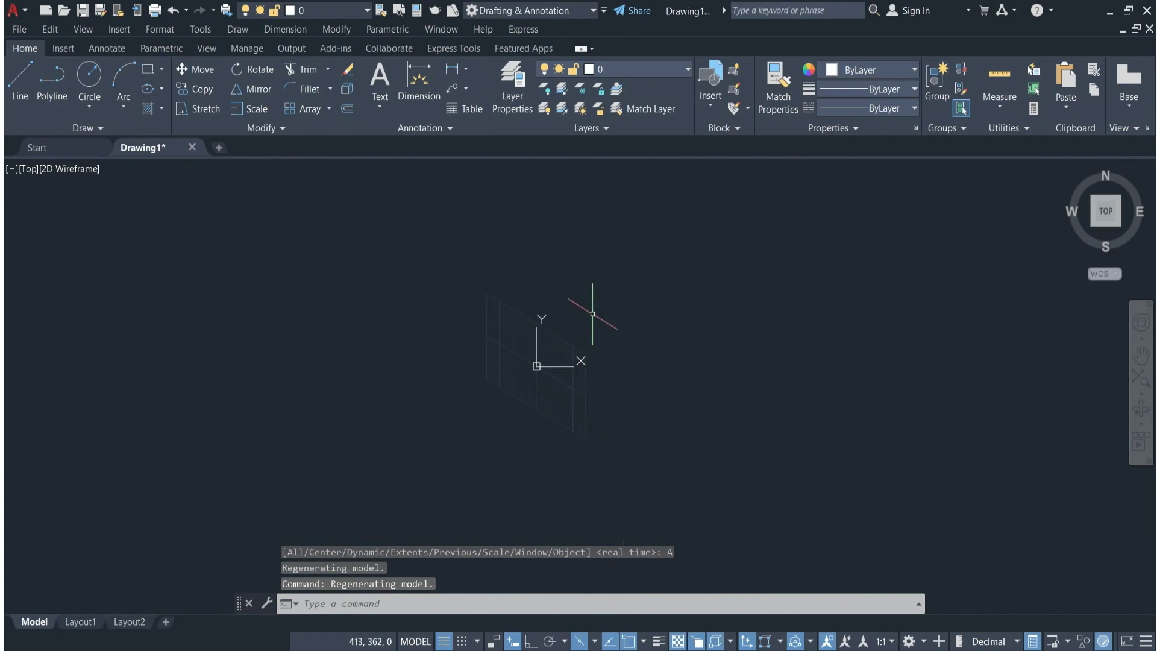
pyautogui.scroll(5, 564, 346)
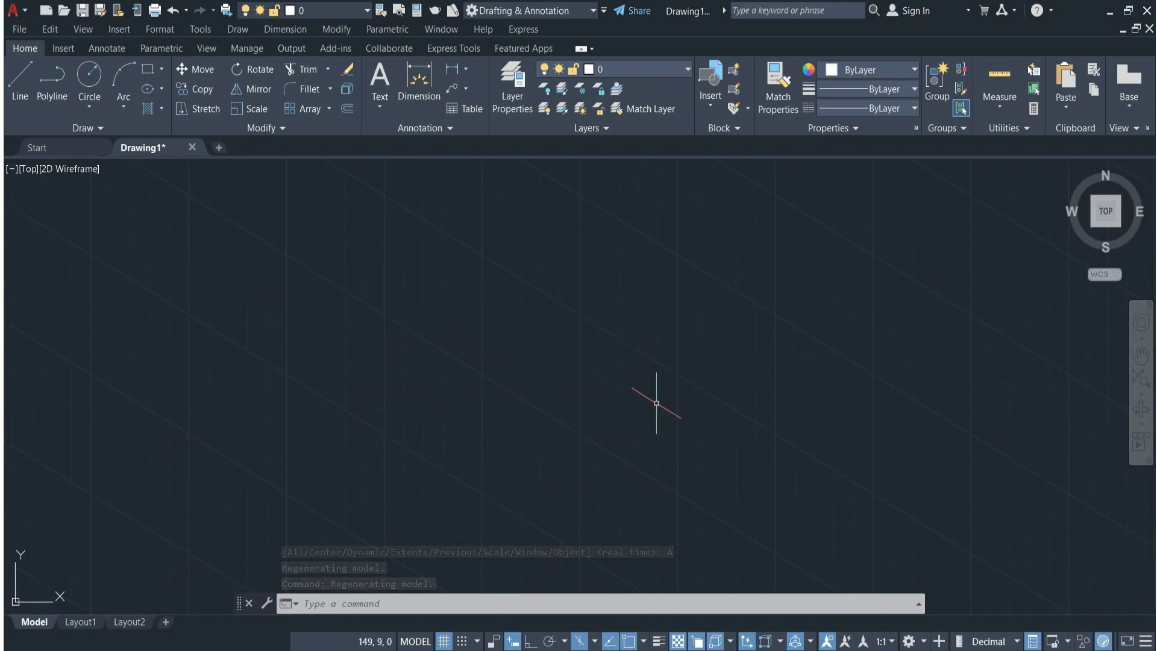
# Edit the Standard dimension style, setting arrow size 2 and changing the text height.
pyautogui.write('D')
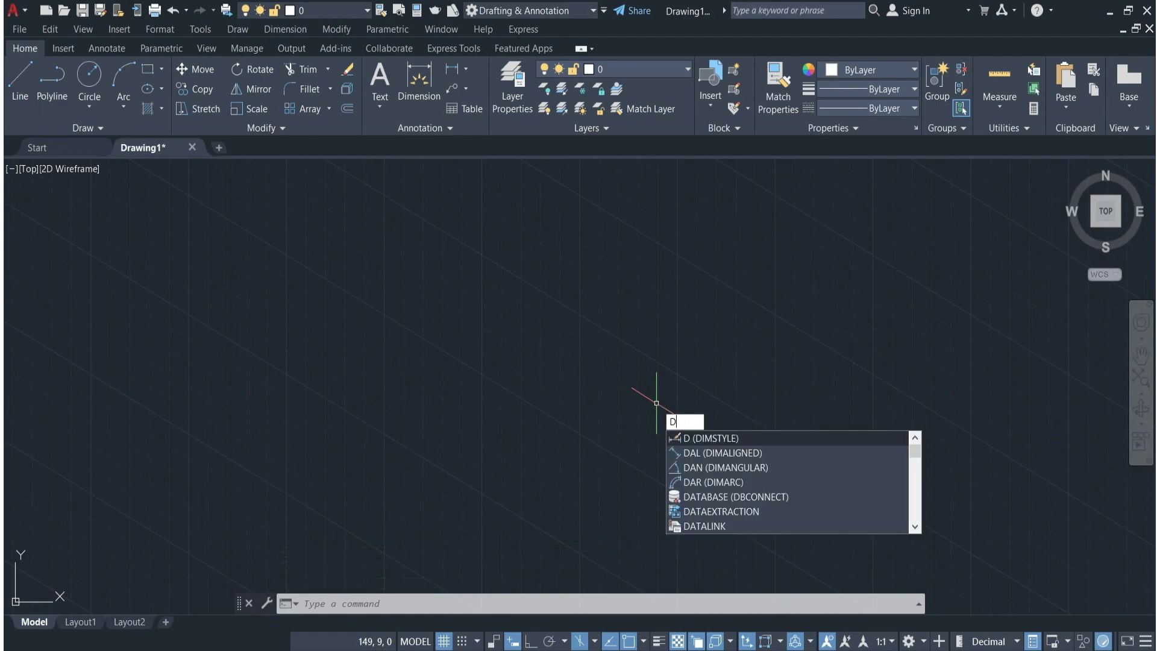
pyautogui.press('Return')
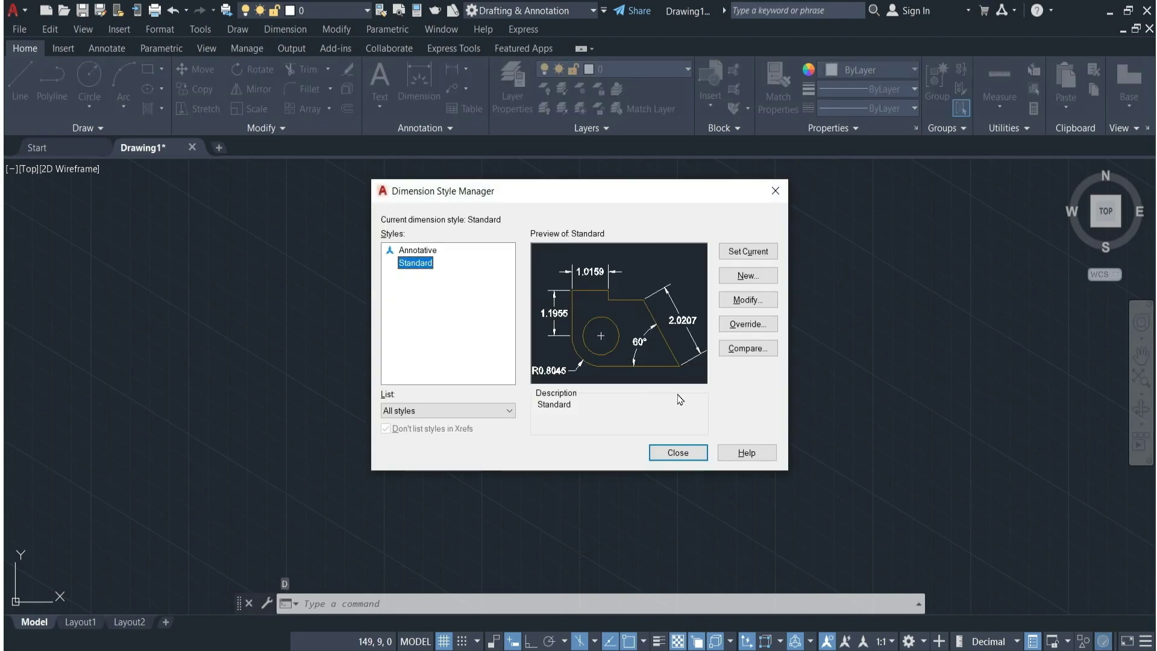
pyautogui.click(763, 301)
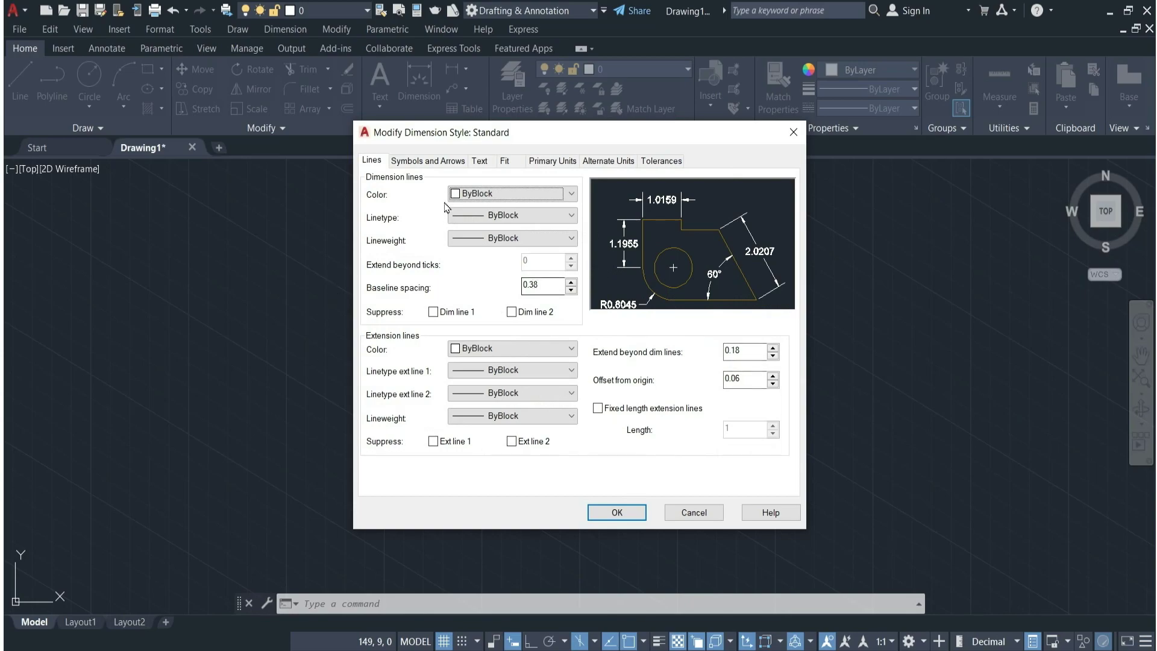
pyautogui.click(424, 161)
pyautogui.doubleClick(407, 316)
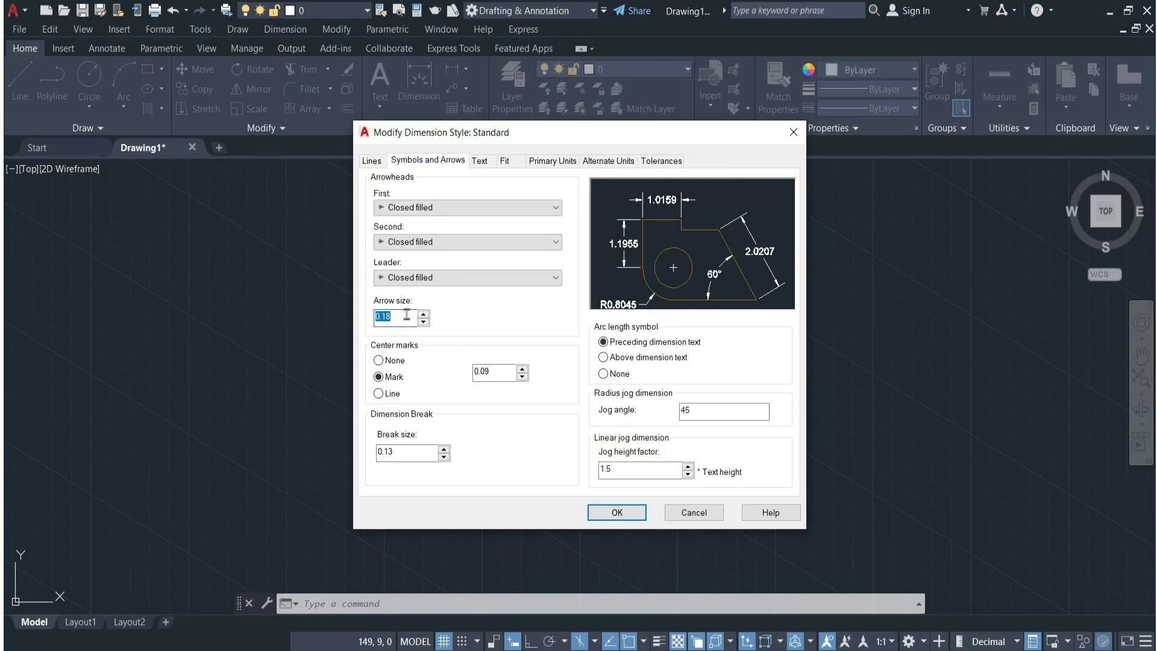
pyautogui.write('2.5')
pyautogui.click(481, 160)
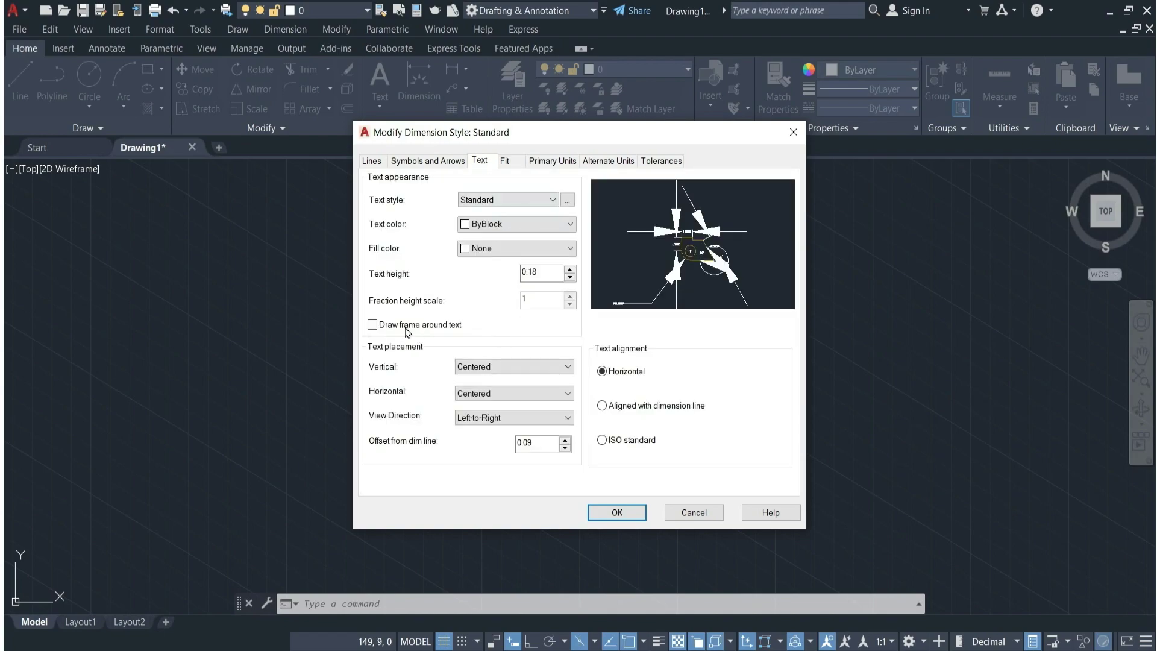
pyautogui.doubleClick(536, 274)
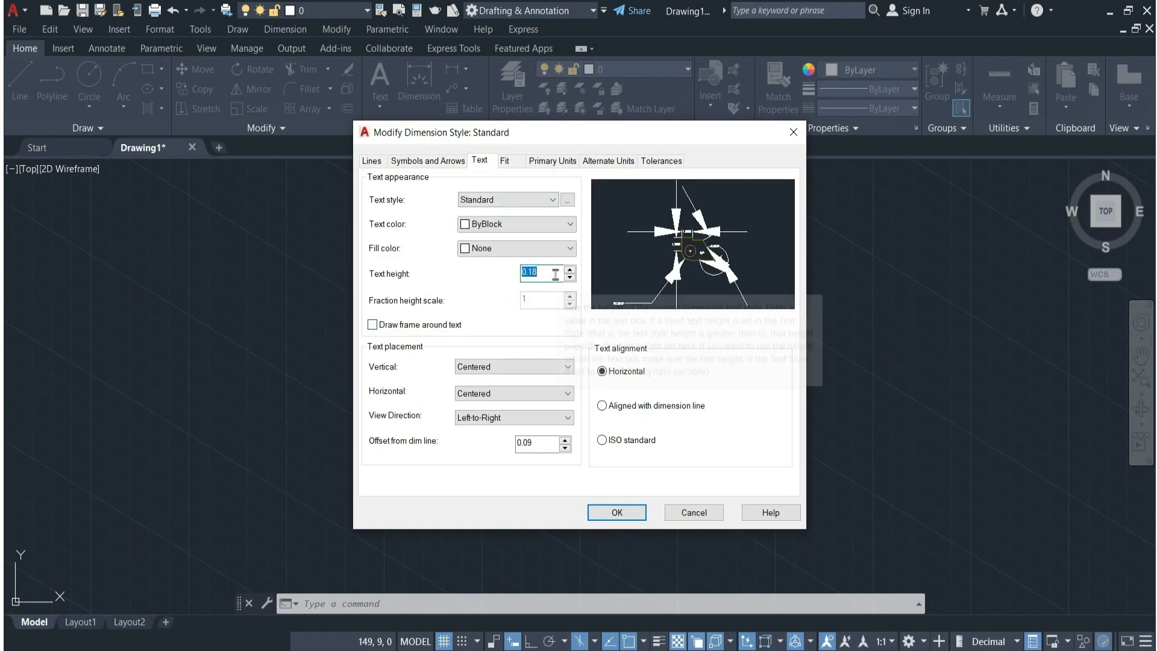
pyautogui.write('2.5')
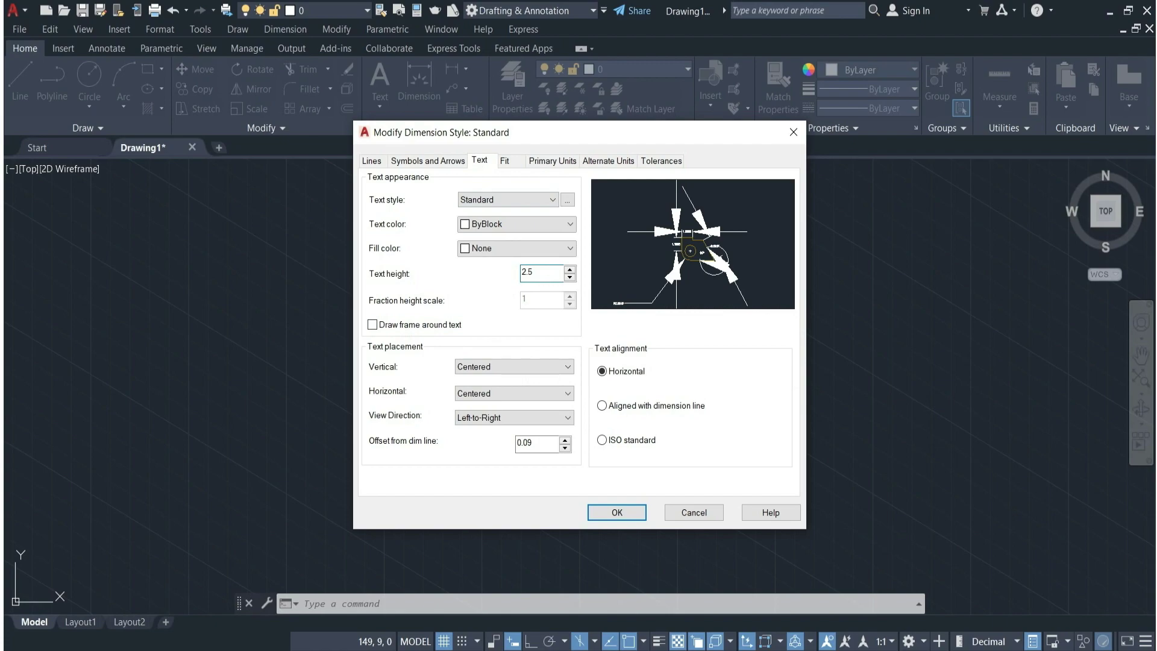
# Set linear dimension precision to 0, make Standard current, and close the manager.
pyautogui.click(536, 161)
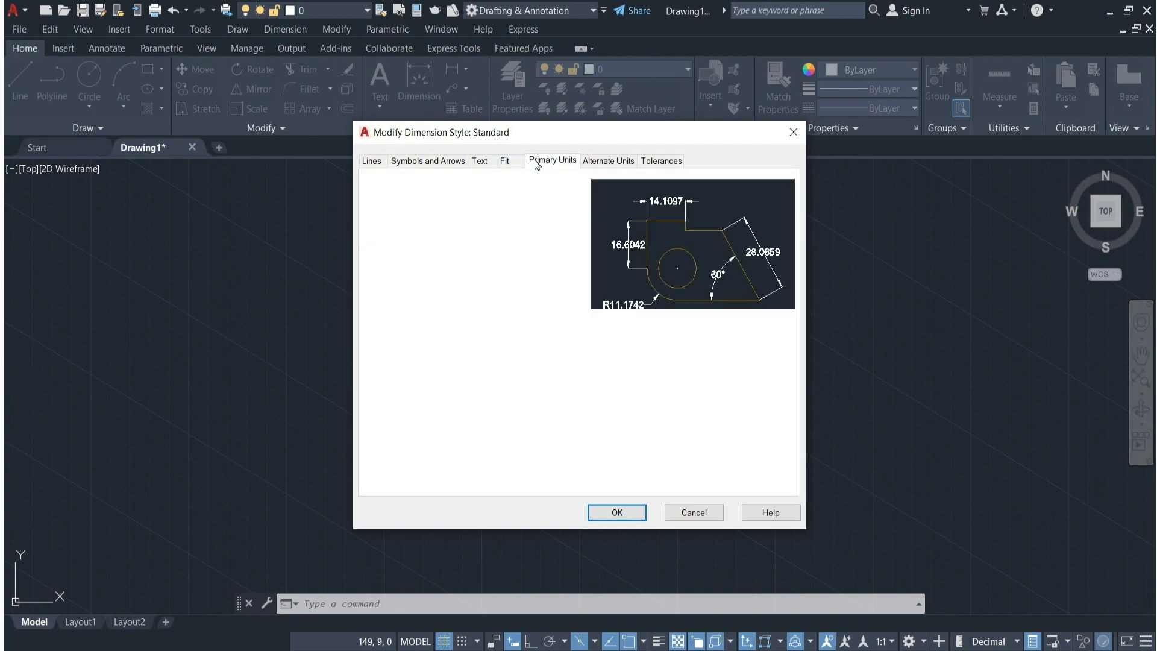
pyautogui.click(544, 214)
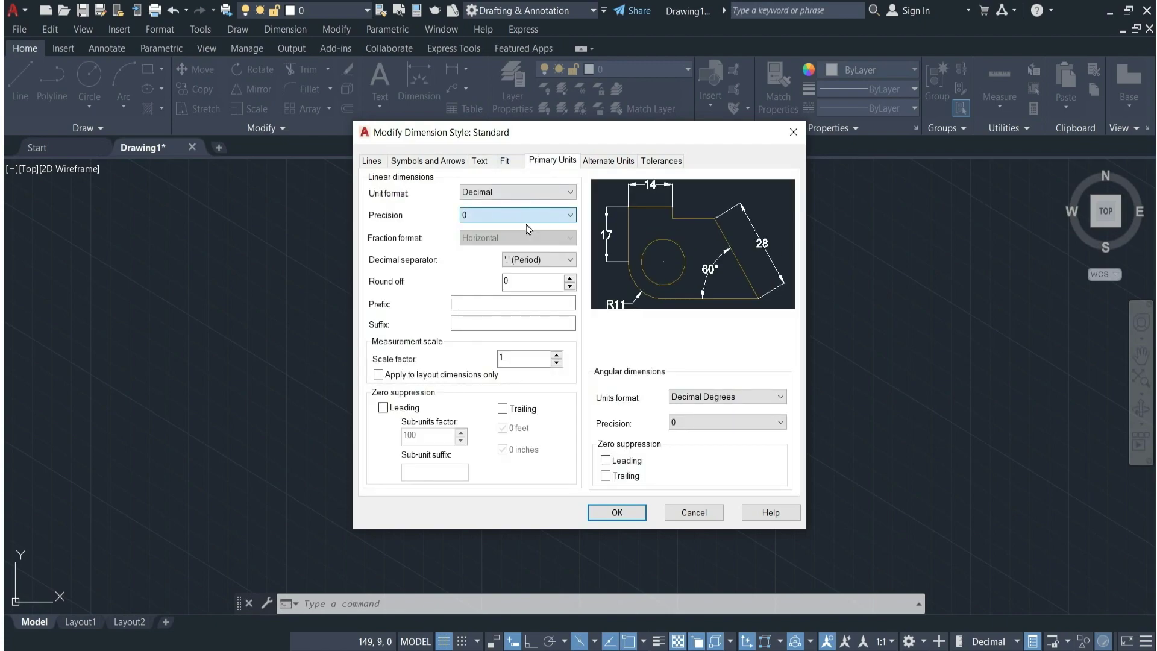
pyautogui.click(531, 227)
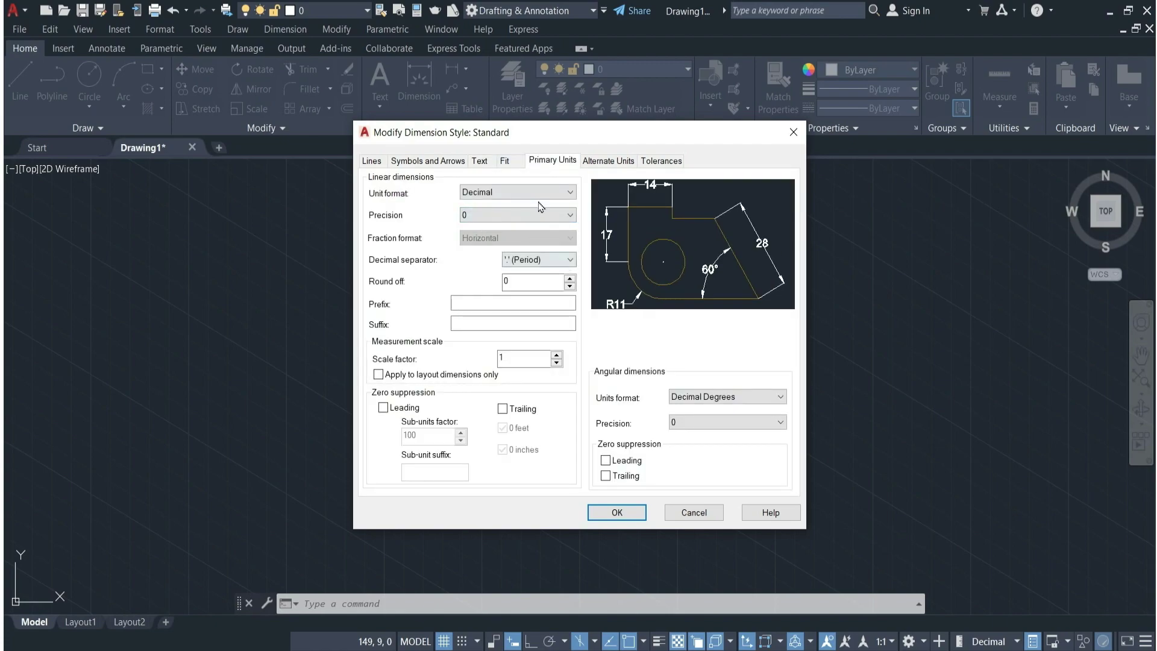
pyautogui.click(613, 513)
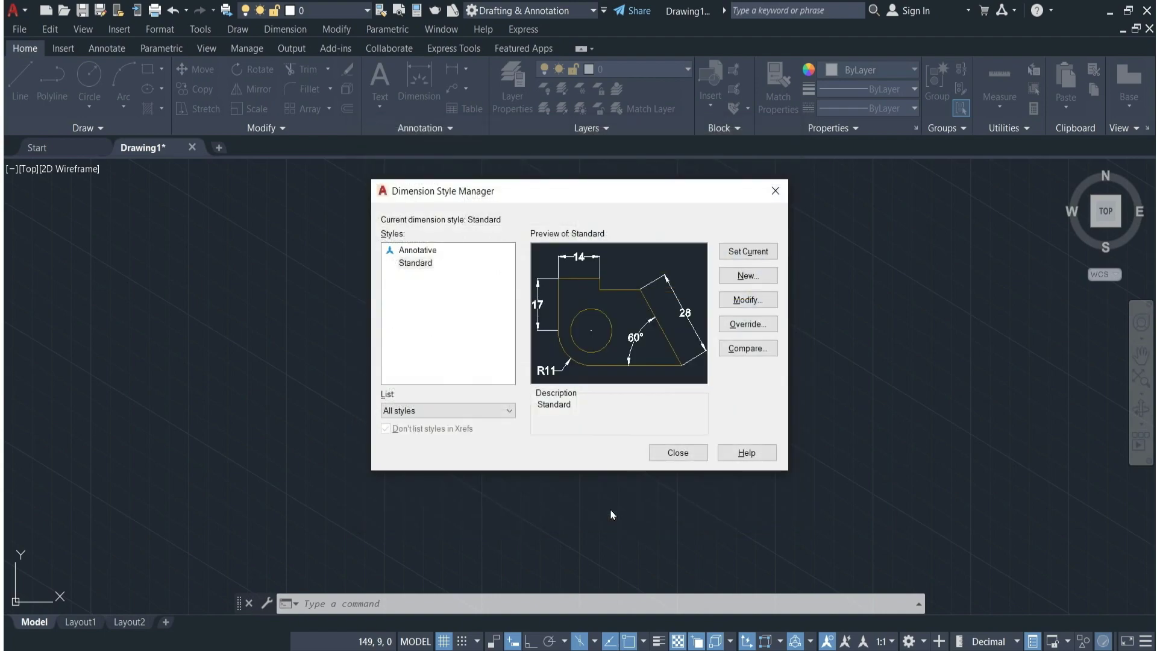
pyautogui.click(748, 251)
pyautogui.click(679, 453)
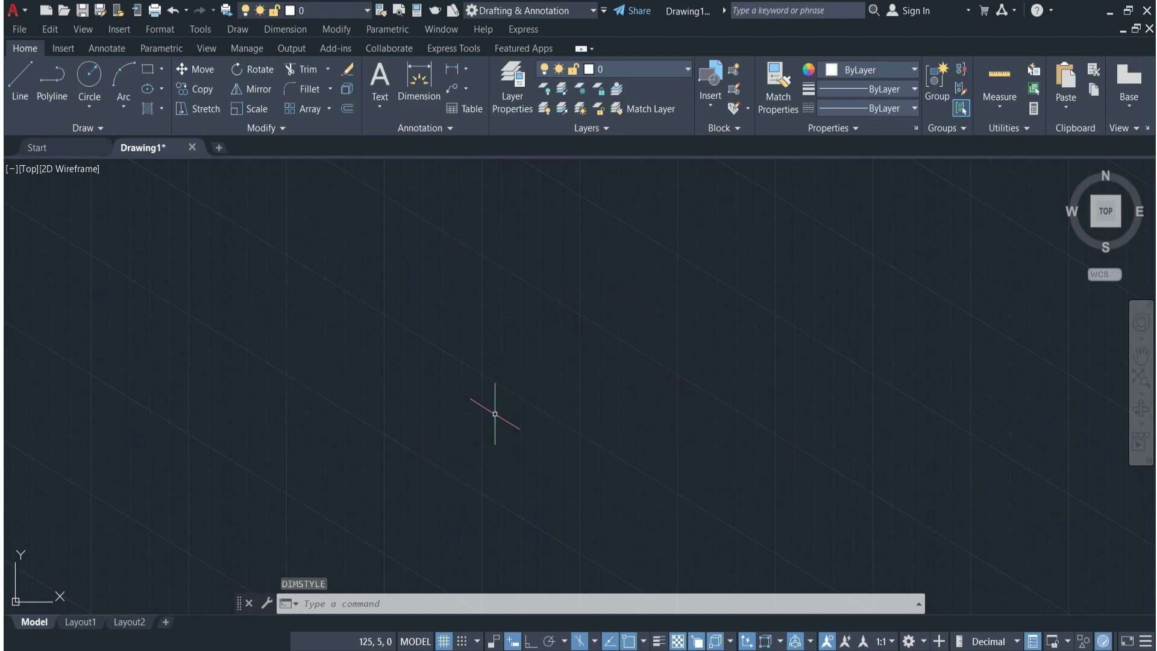
# Create a layer named 'line' with red colour 10.
pyautogui.click(532, 115)
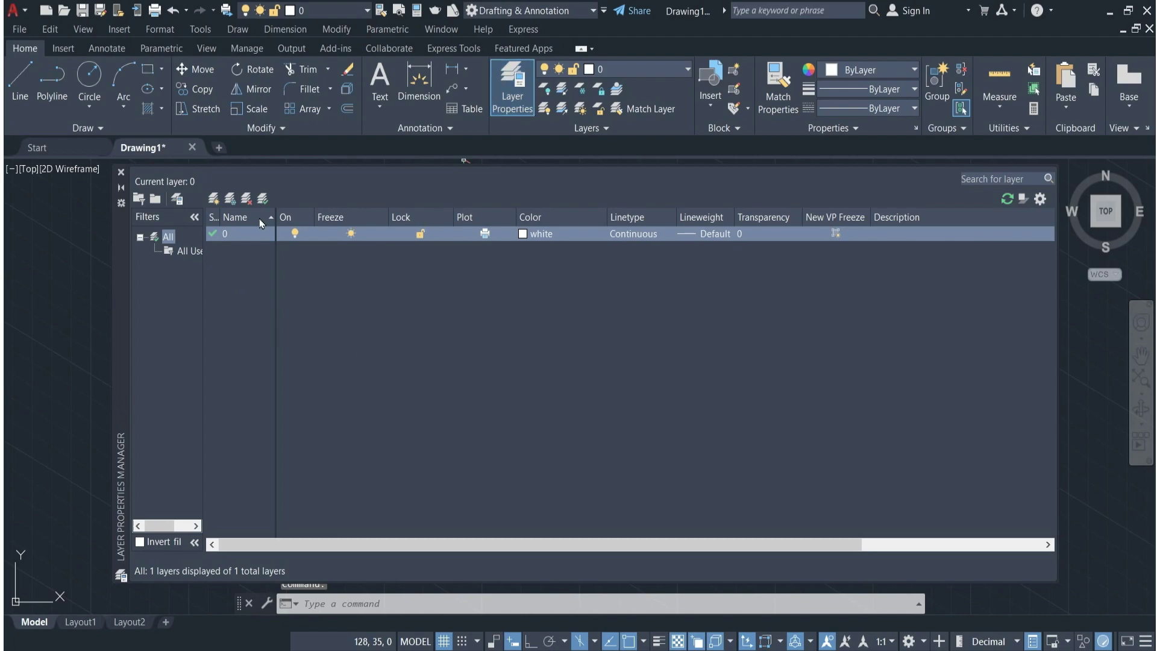
pyautogui.click(213, 199)
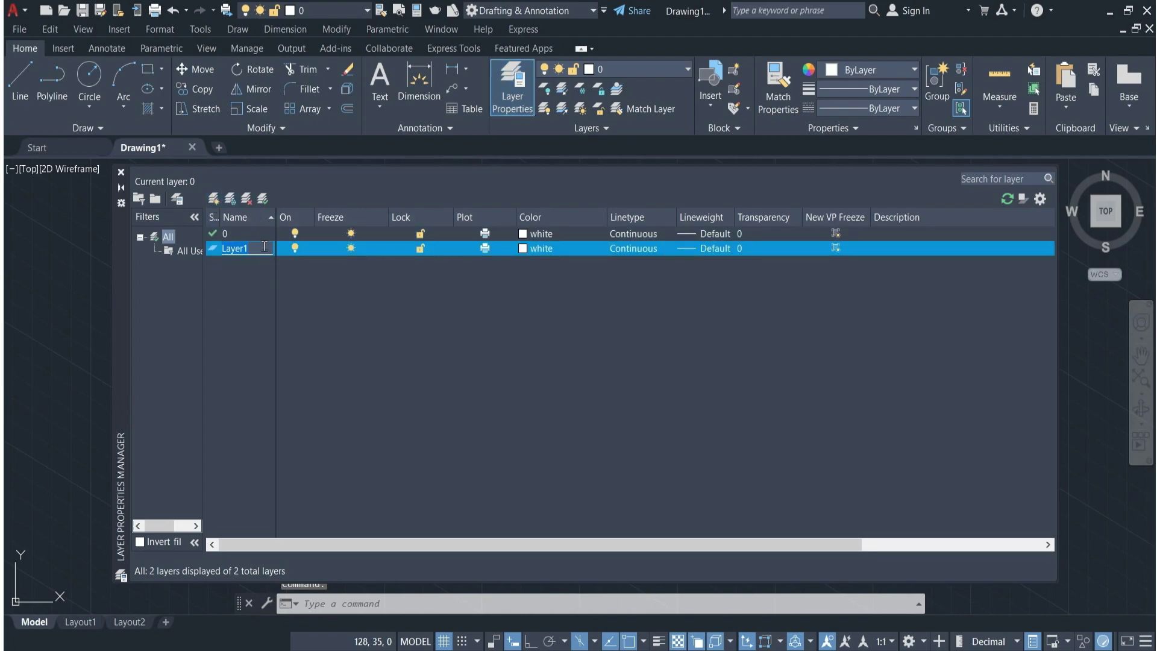
pyautogui.press('BackSpace')
pyautogui.press('Return')
pyautogui.click(523, 248)
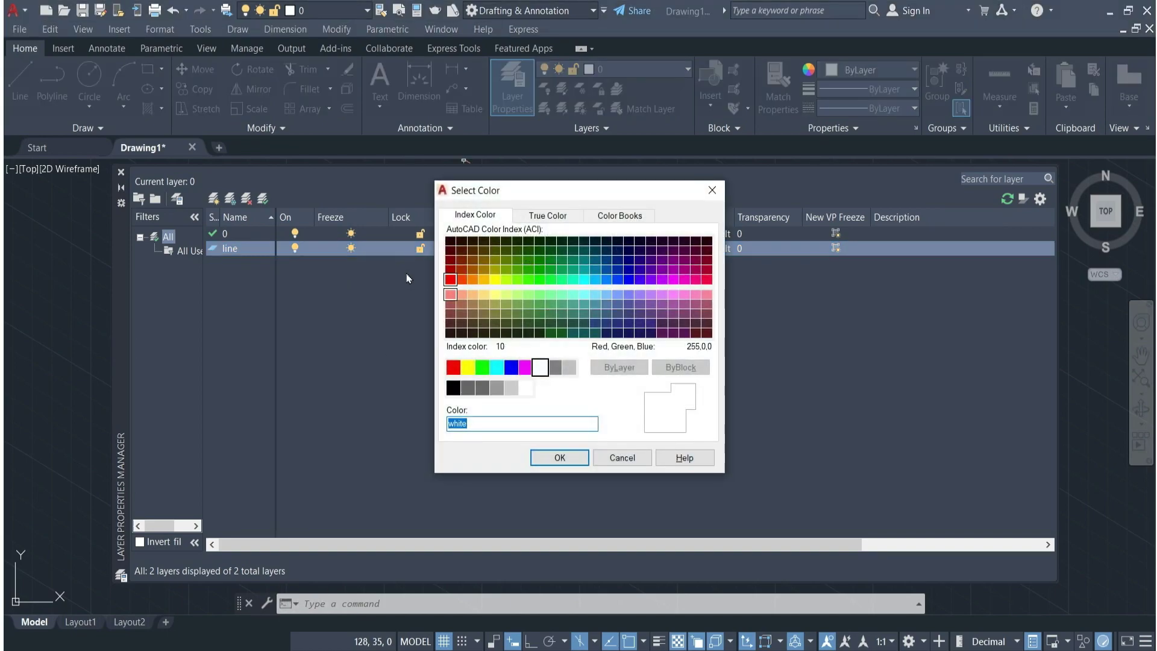
pyautogui.click(450, 279)
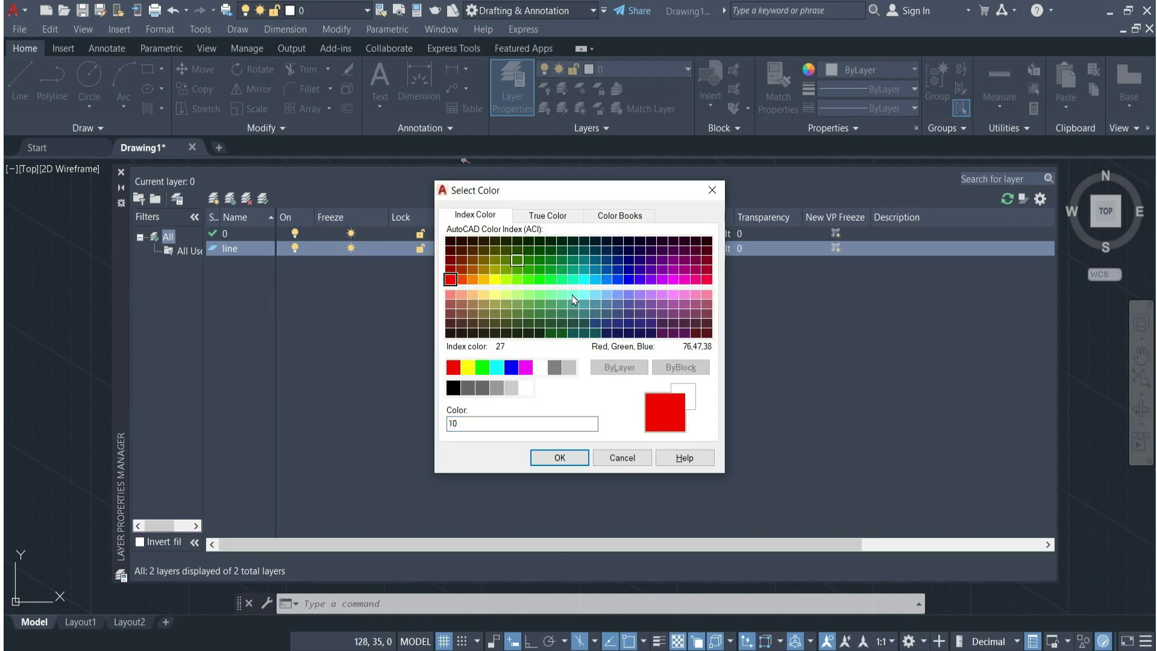
pyautogui.click(553, 463)
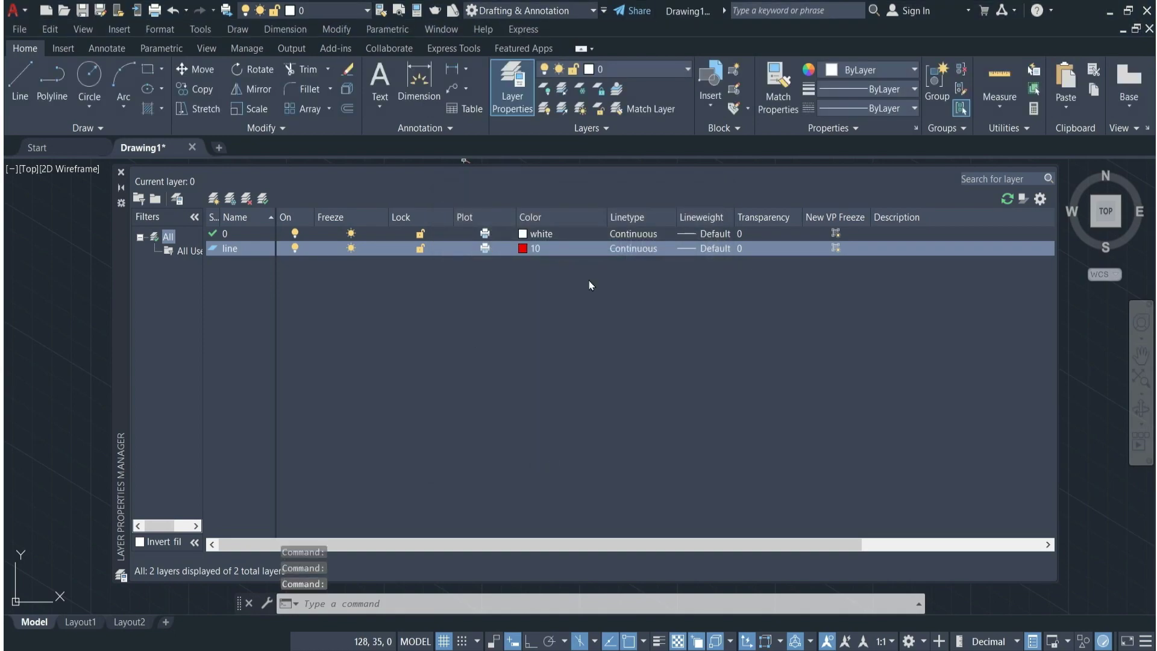
# Add a green layer 'dim' with colour 80, make 'line' current, and close the palette.
pyautogui.click(214, 199)
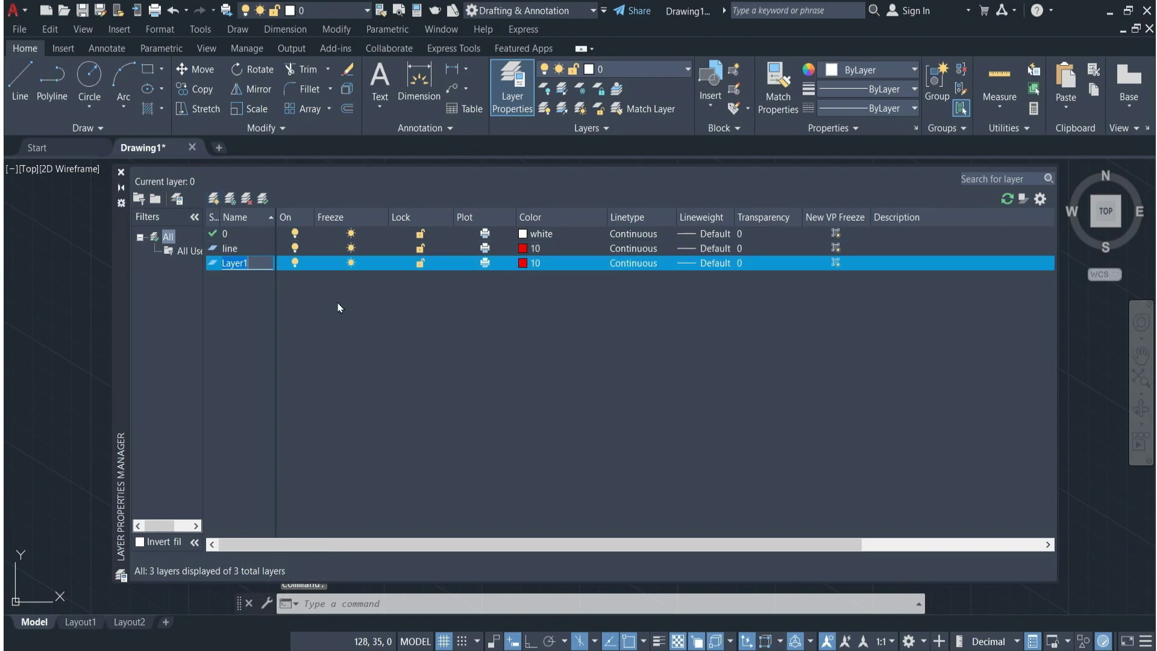
pyautogui.write('di')
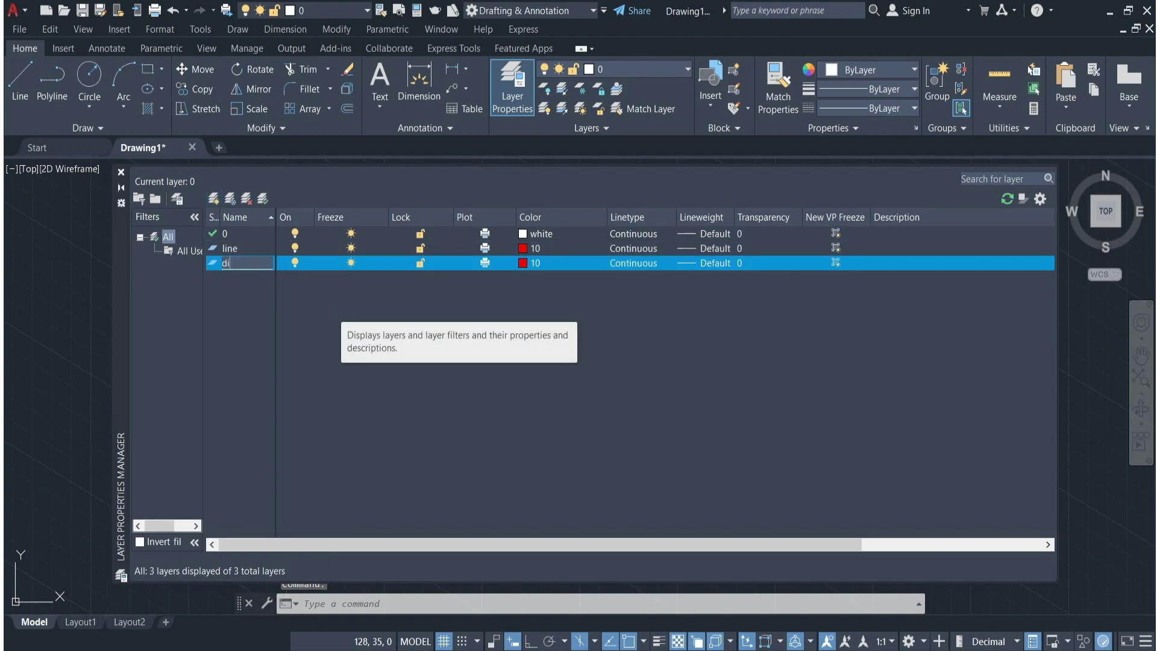
pyautogui.write('m')
pyautogui.click(523, 263)
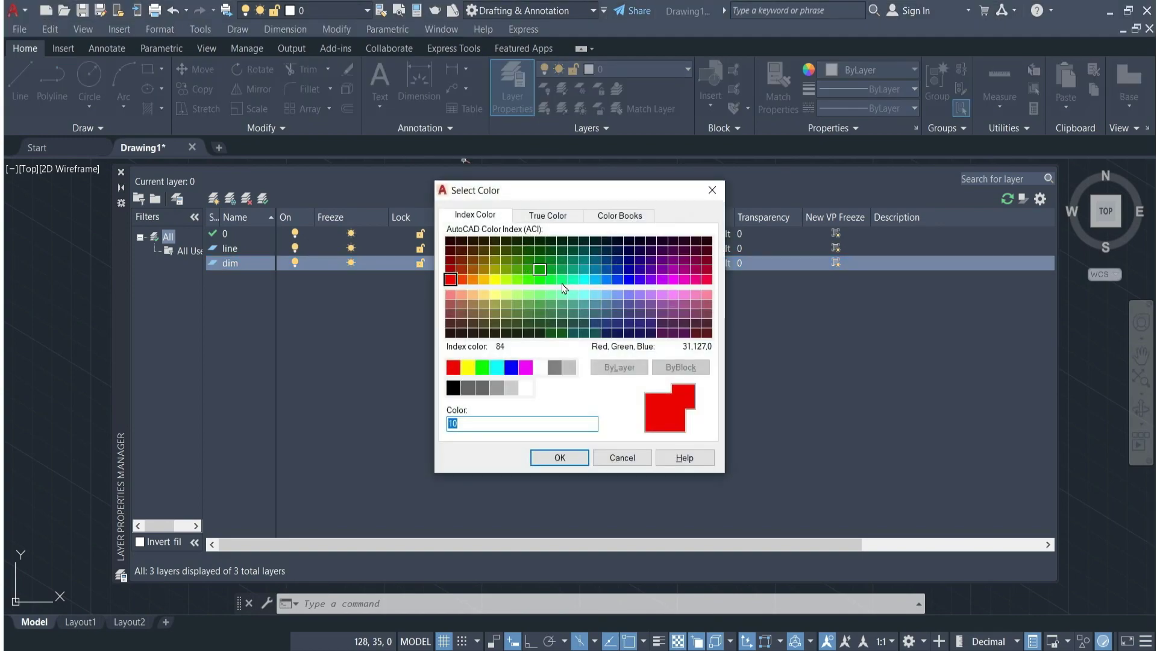
pyautogui.click(528, 280)
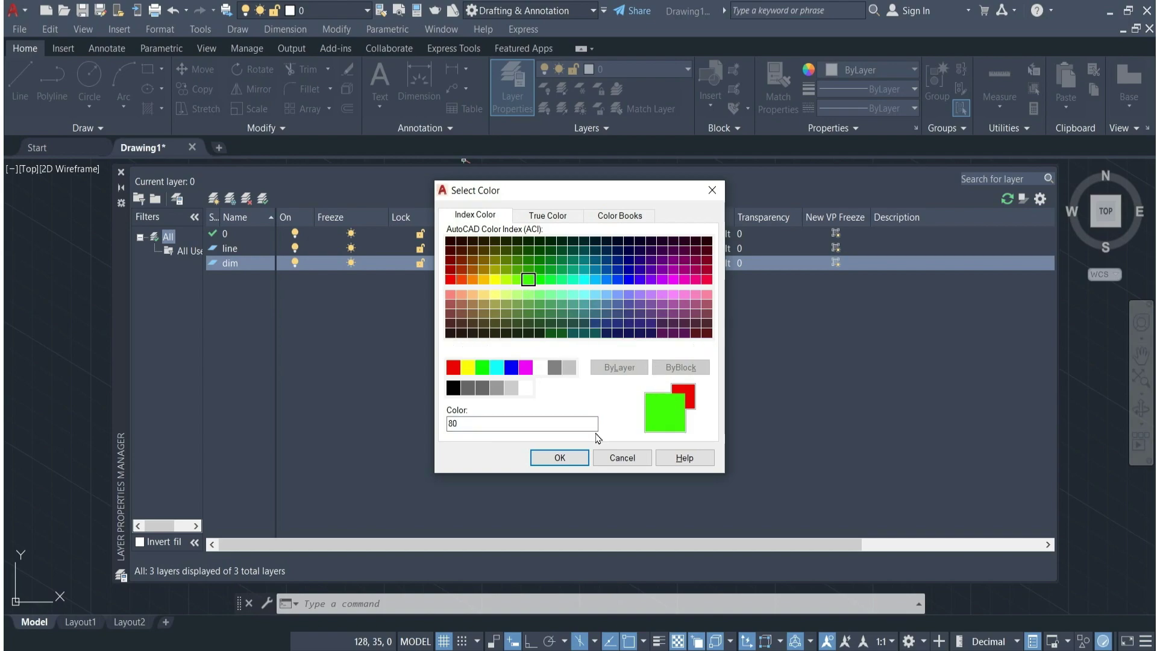
pyautogui.click(559, 458)
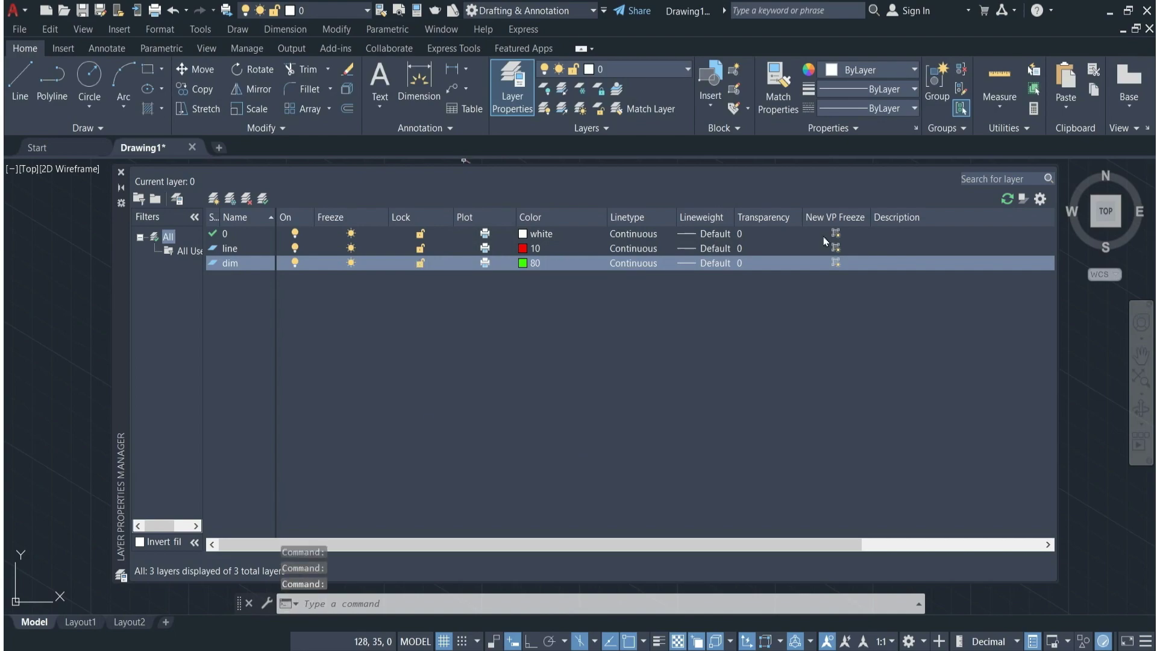
pyautogui.doubleClick(214, 250)
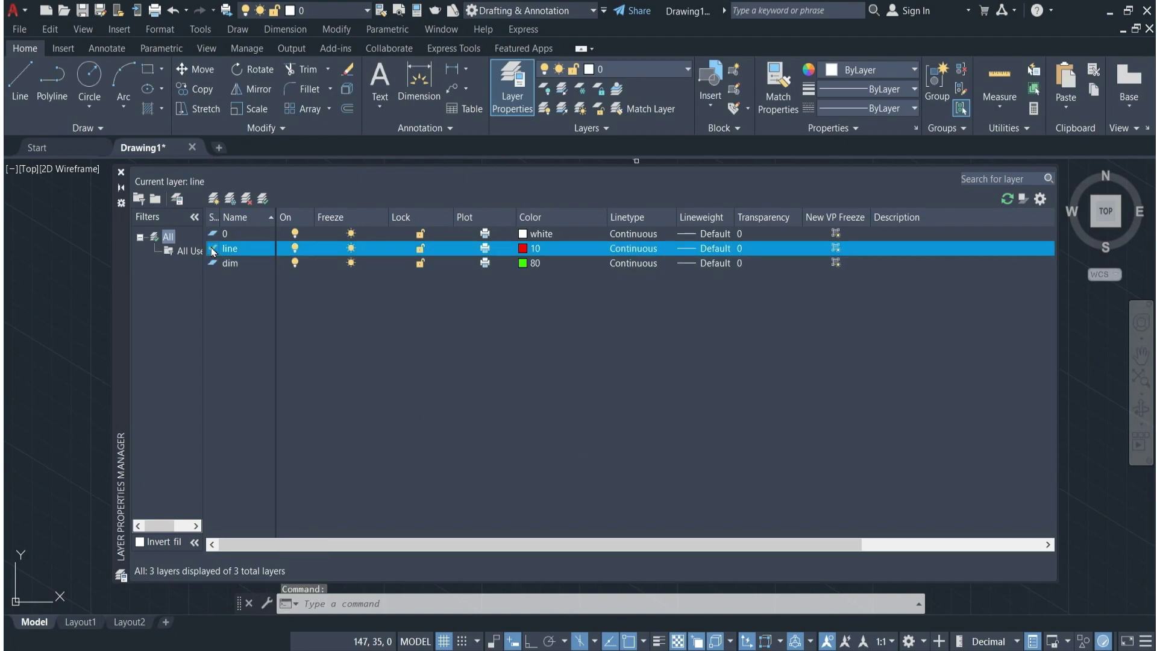
pyautogui.click(121, 172)
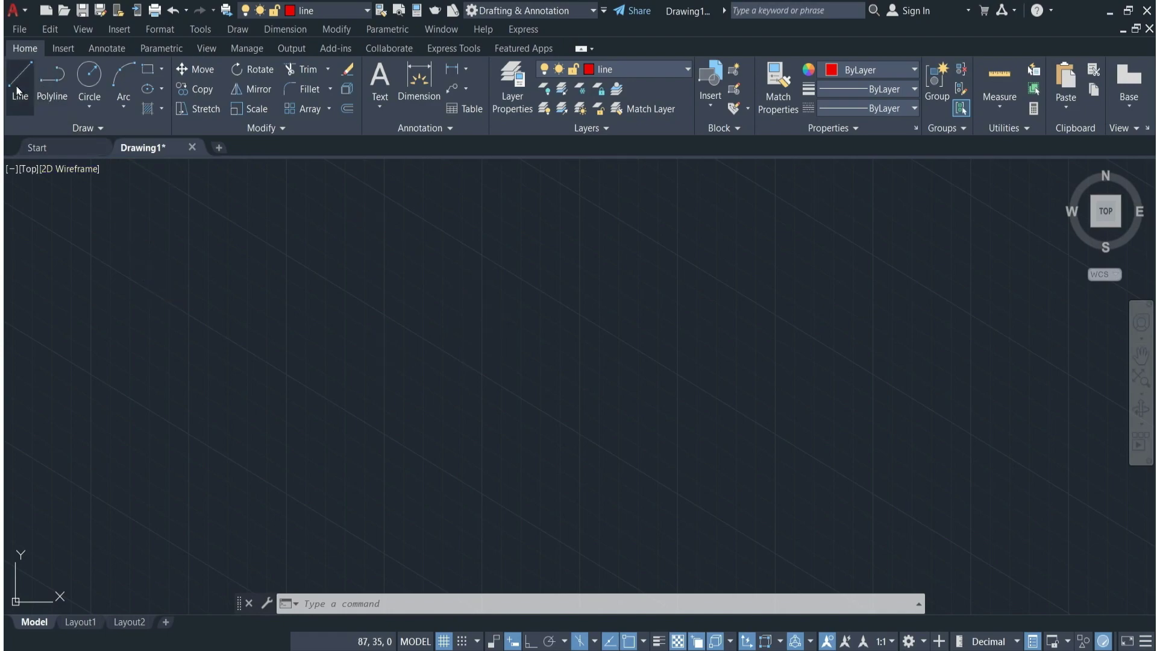
# Draw the left front face: 30 along, 8 up, 30 back and 8 down.
pyautogui.click(19, 97)
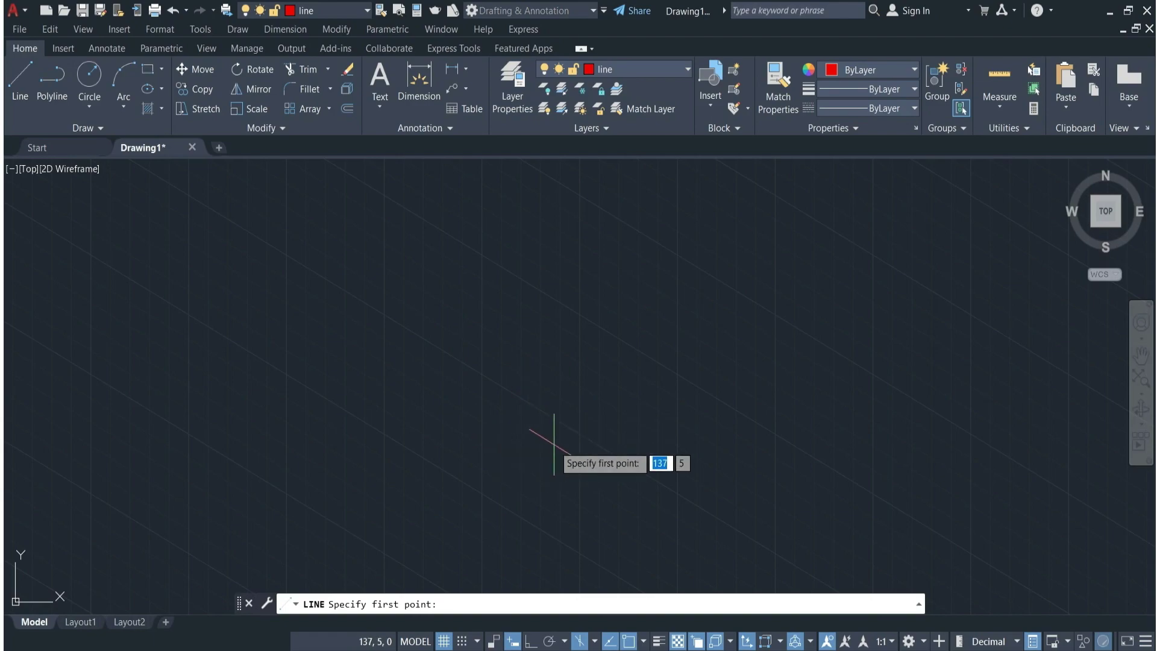
pyautogui.click(527, 444)
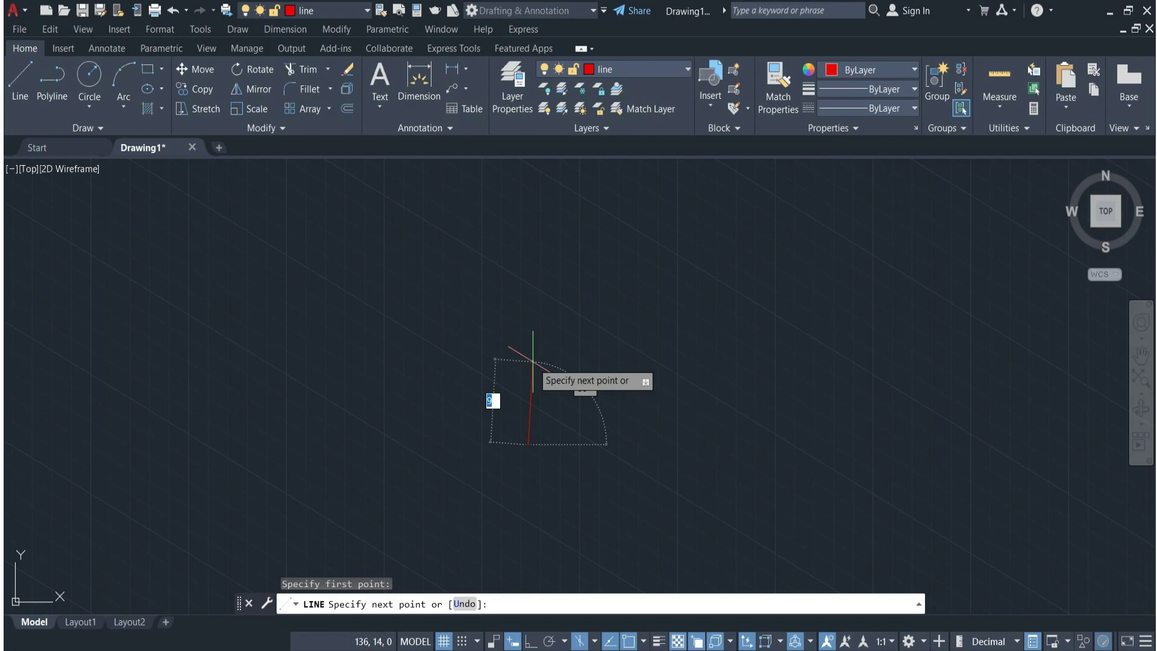
pyautogui.press('F8')
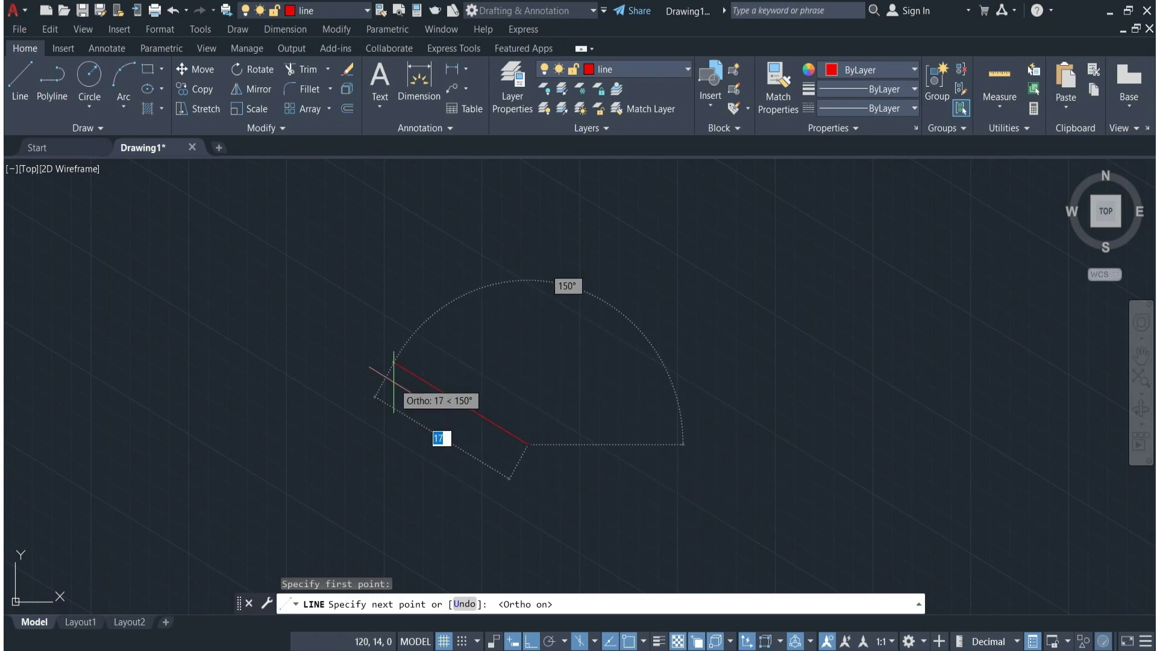
pyautogui.write('3')
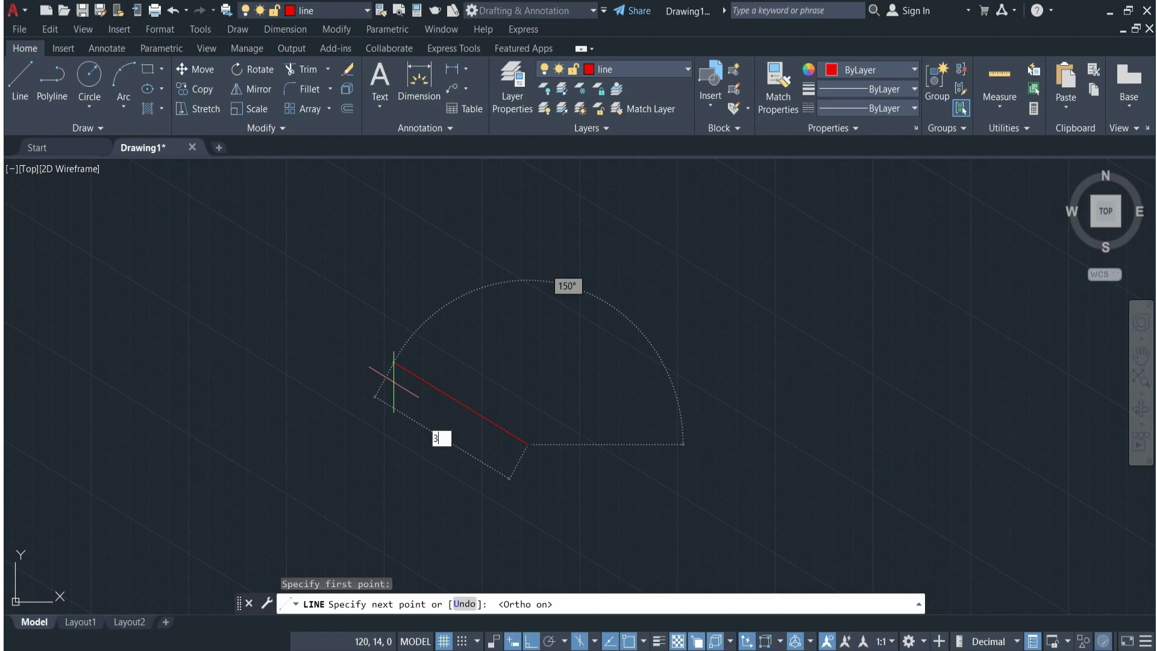
pyautogui.write('0')
pyautogui.press('Return')
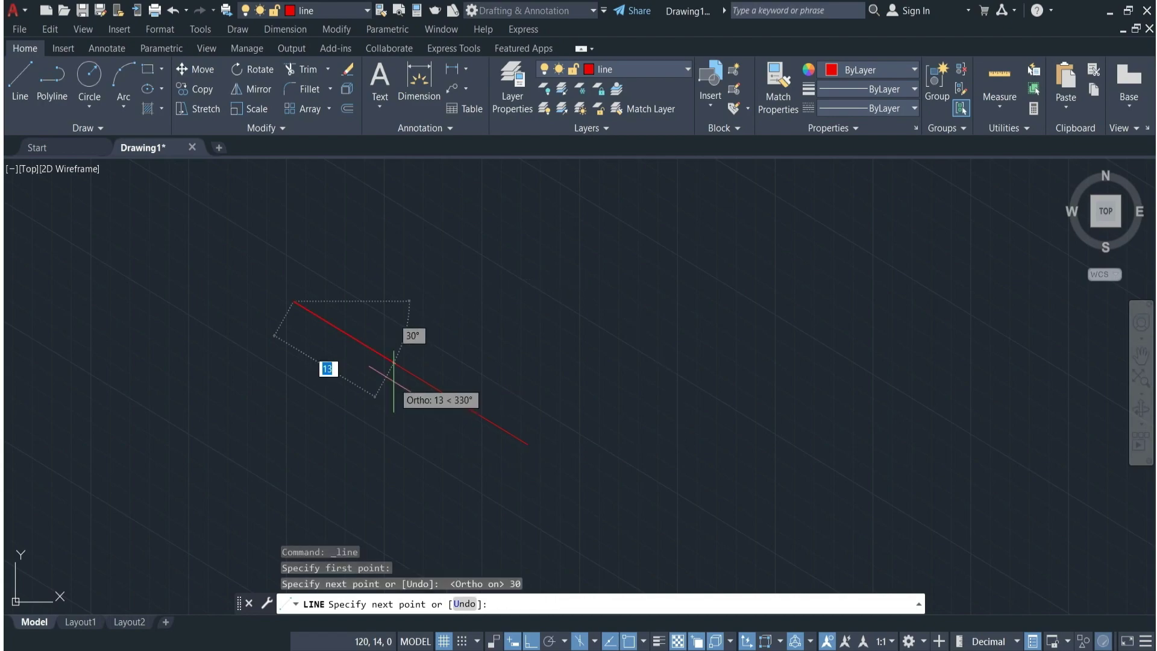
pyautogui.scroll(-5, 422, 223)
pyautogui.scroll(4, 374, 233)
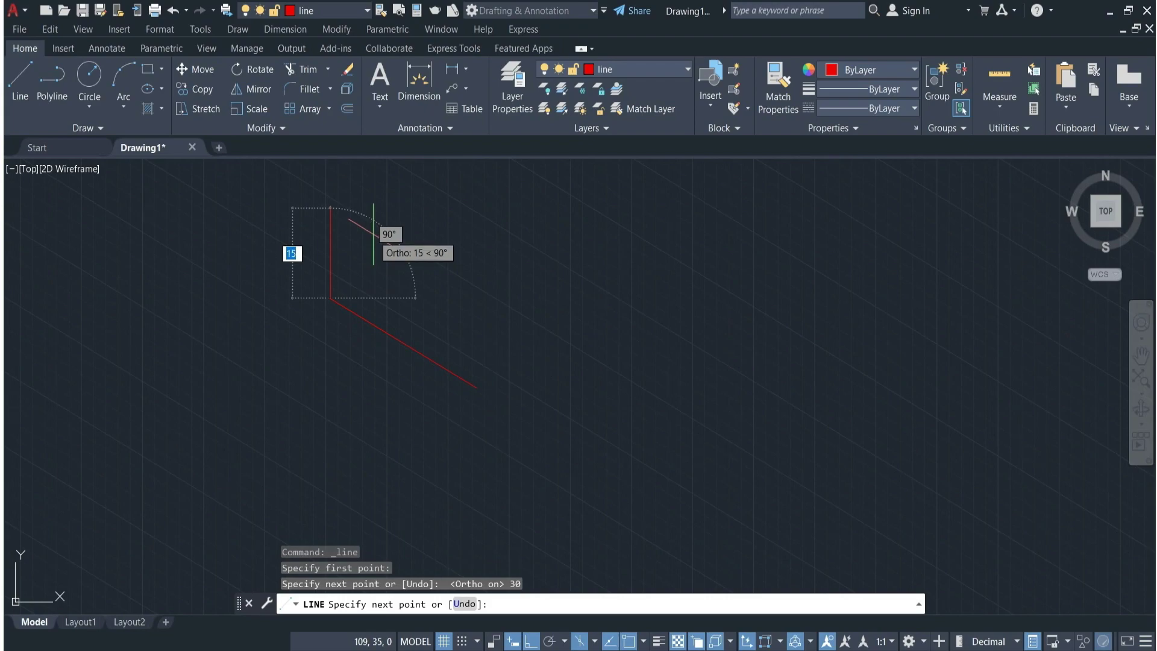
pyautogui.write('8')
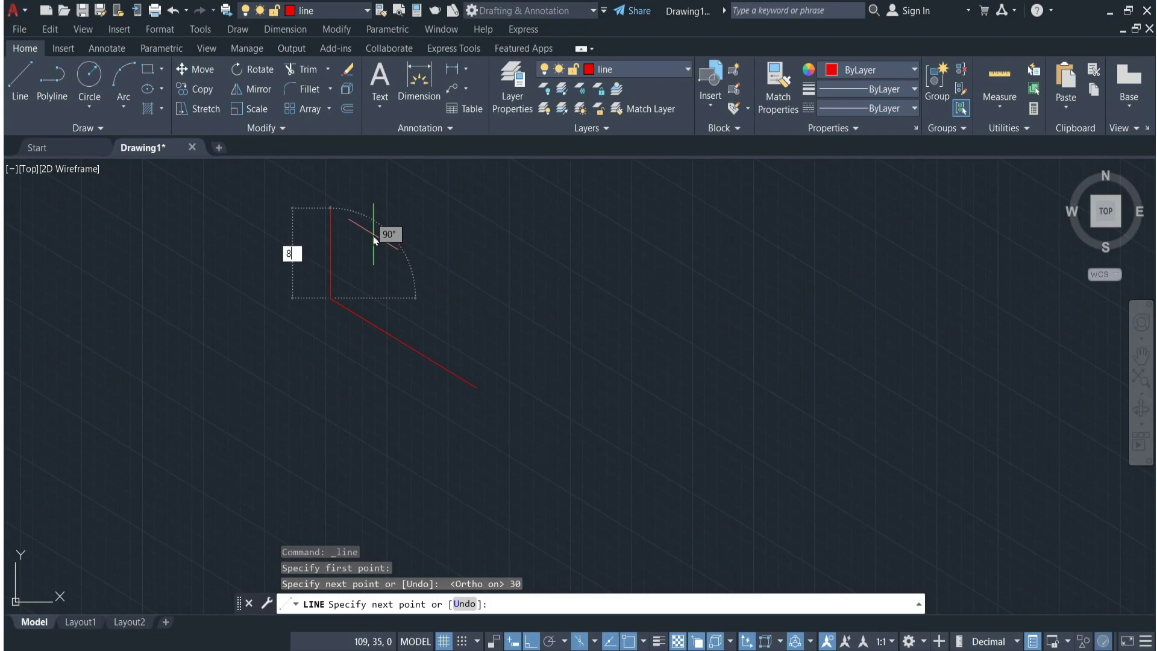
pyautogui.press('Return')
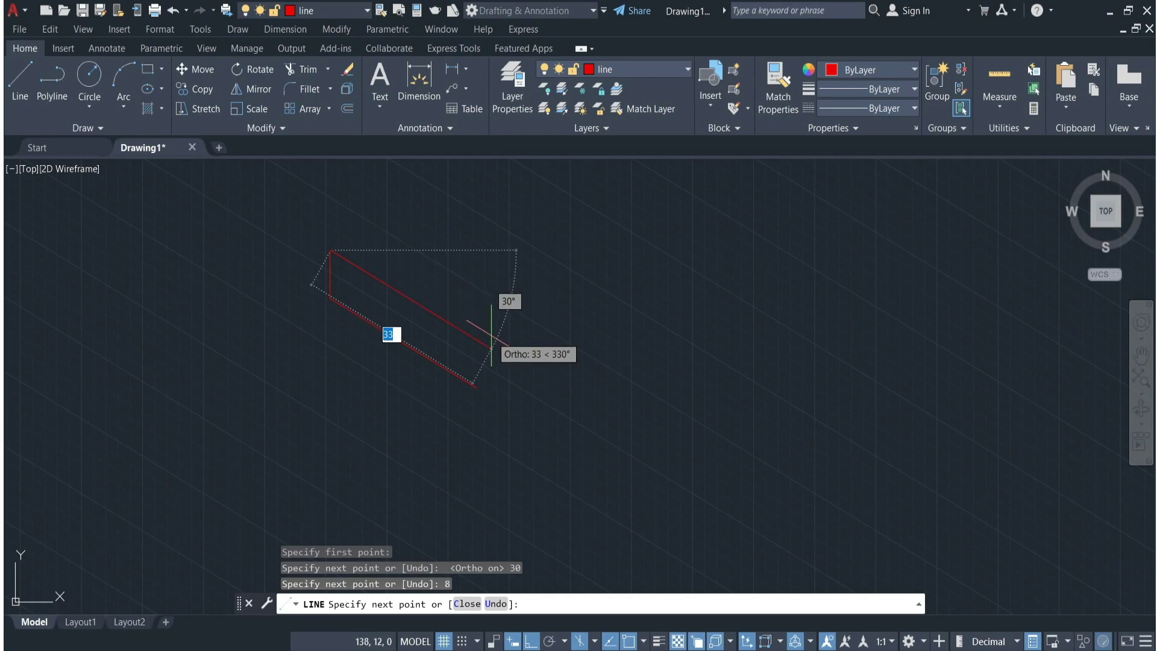
pyautogui.write('3')
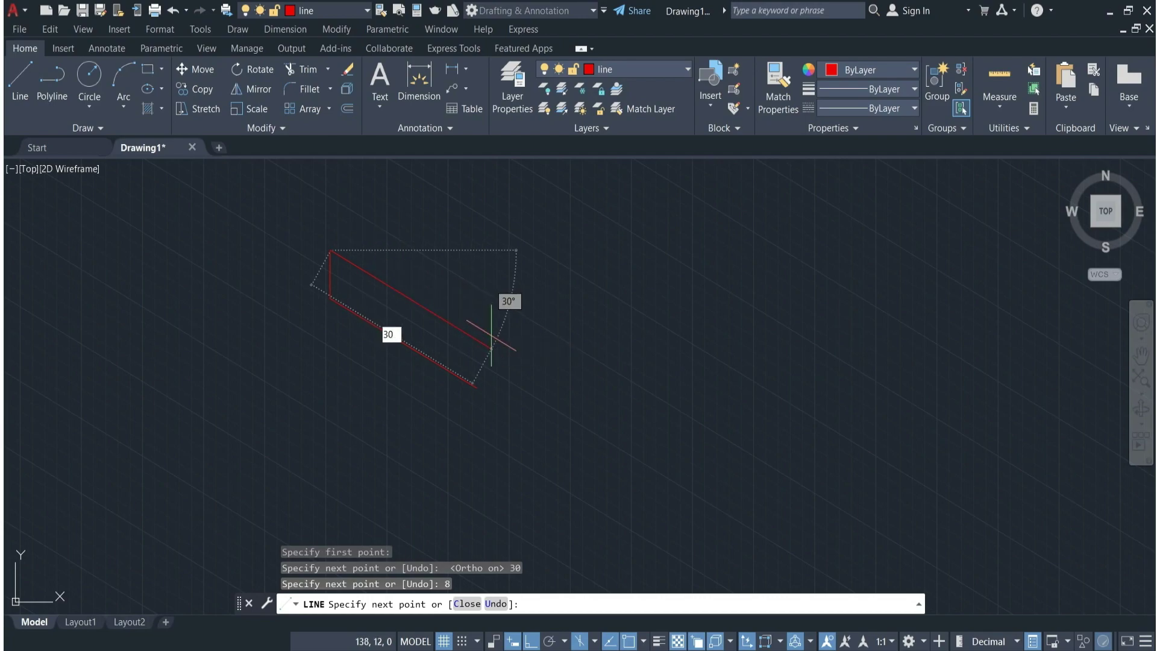
pyautogui.press('Return')
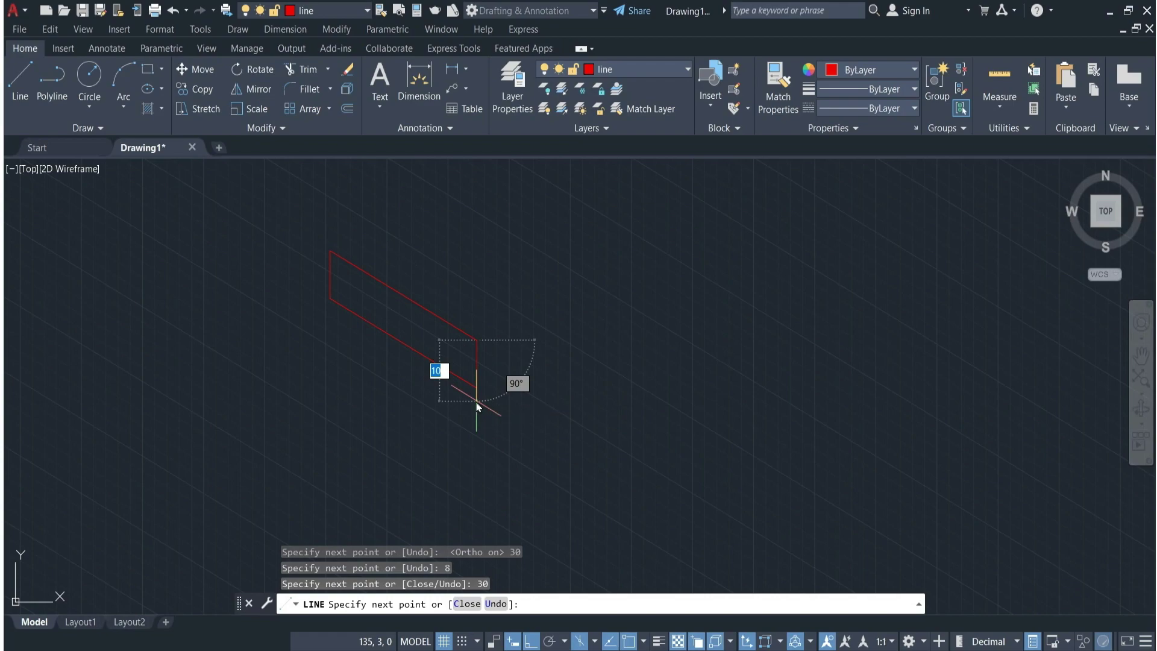
pyautogui.write('8')
pyautogui.press('Return')
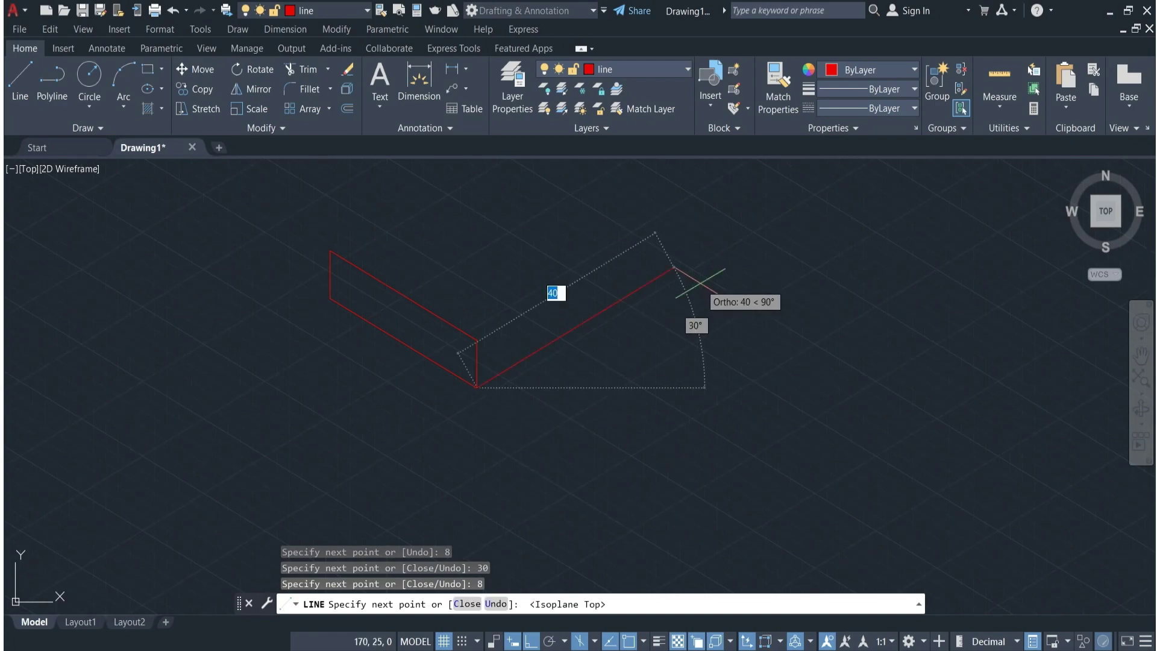
# Add the right front face: 24 along, 8 up on the right isoplane, and 24 back.
pyautogui.write('2')
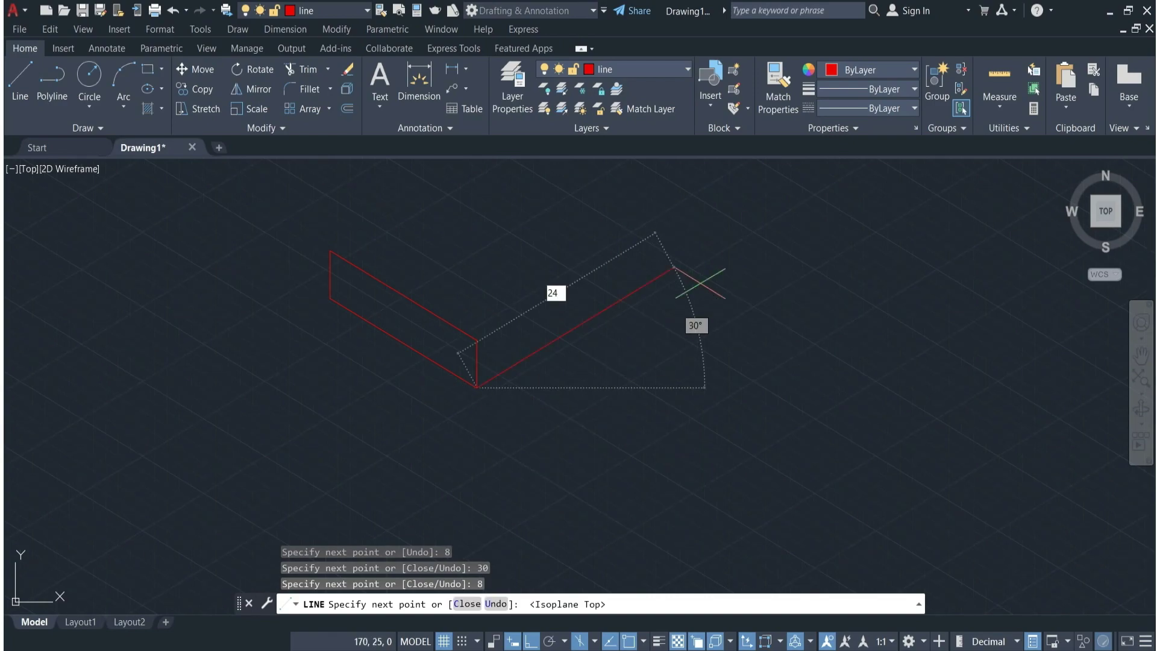
pyautogui.write('4')
pyautogui.press('Return')
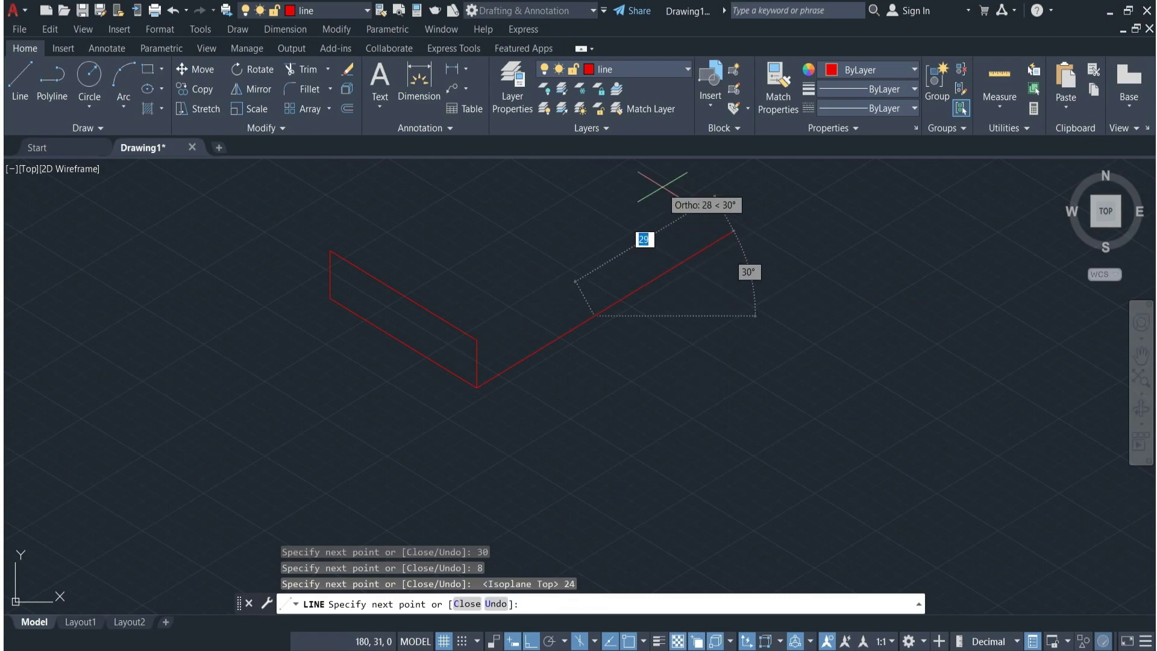
pyautogui.press('F5')
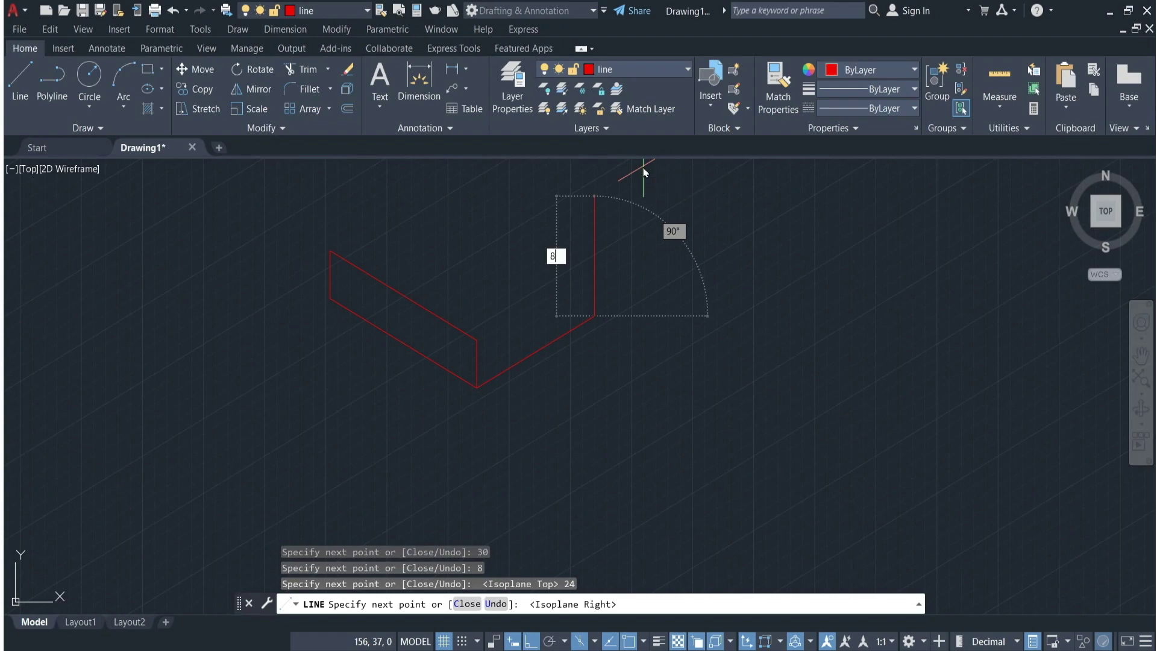
pyautogui.write('8')
pyautogui.press('Return')
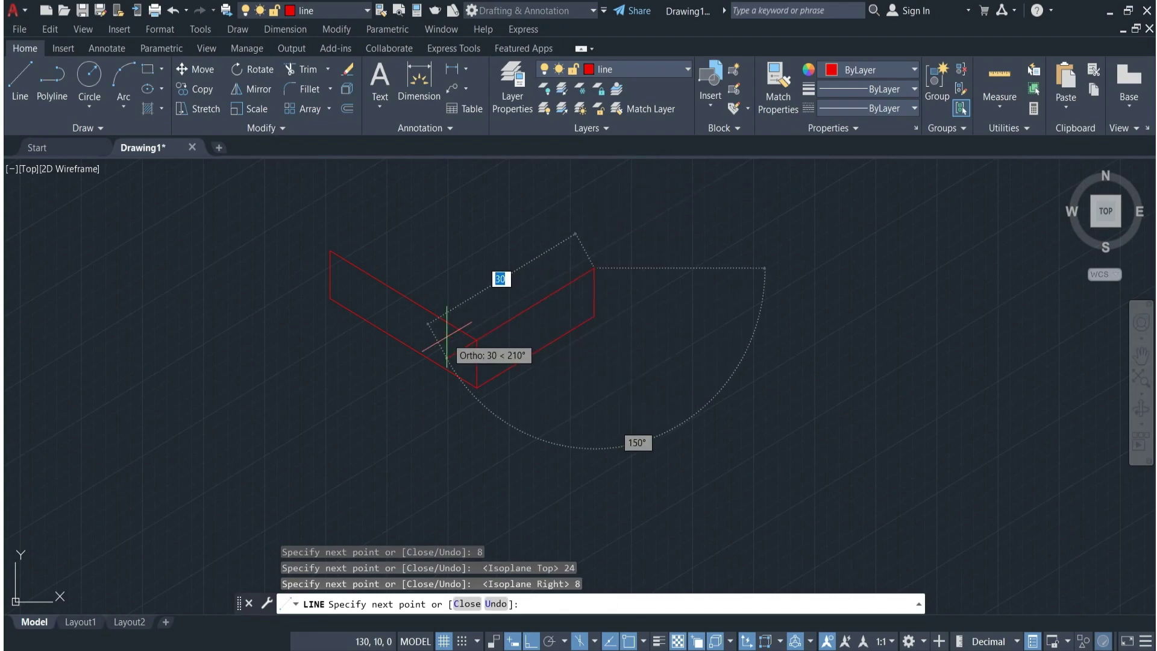
pyautogui.write('2')
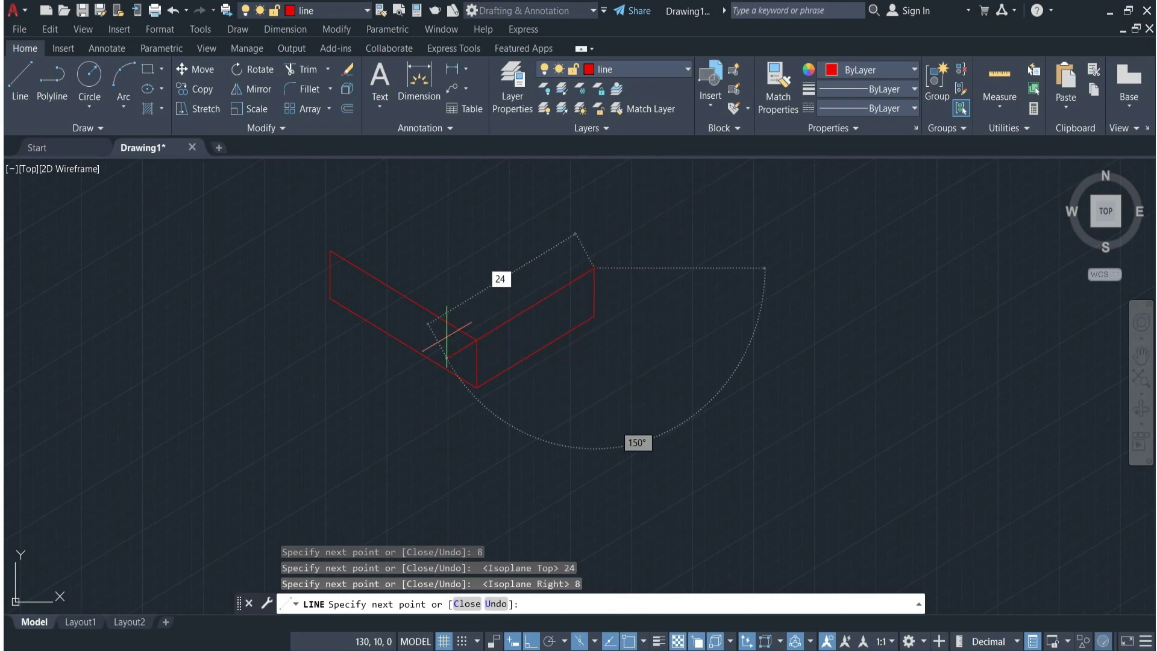
pyautogui.write('4')
pyautogui.press('Return')
pyautogui.press('Return')
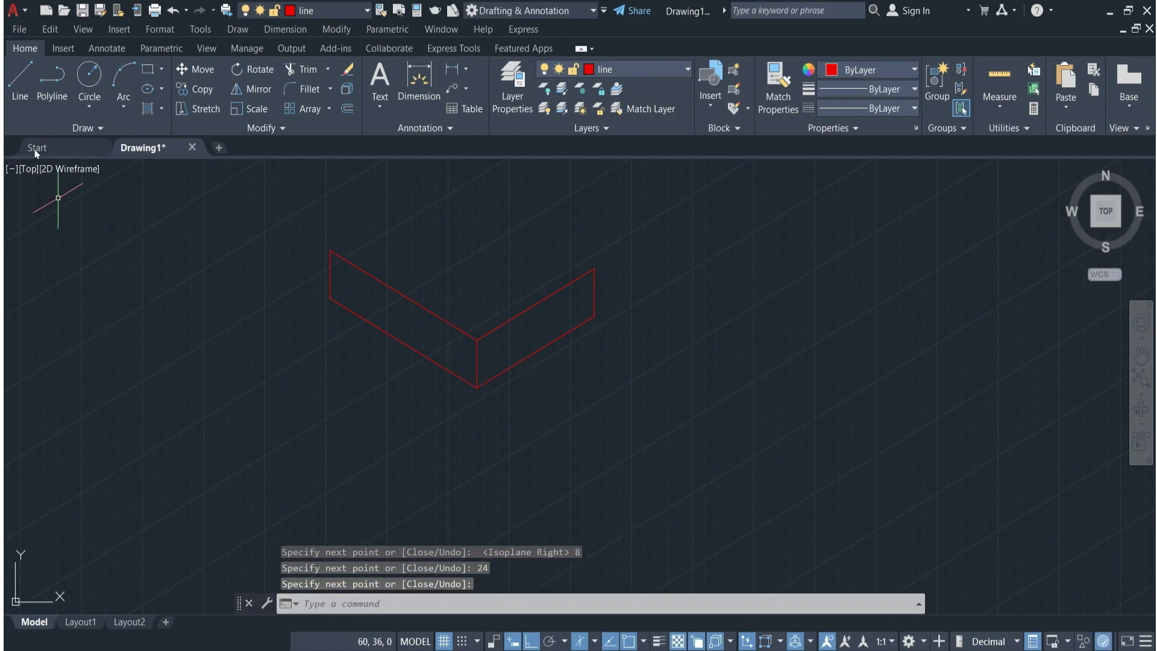
# From the top-left corner, draw an 8-unit edge, then 20 on the left isoplane.
pyautogui.click(20, 81)
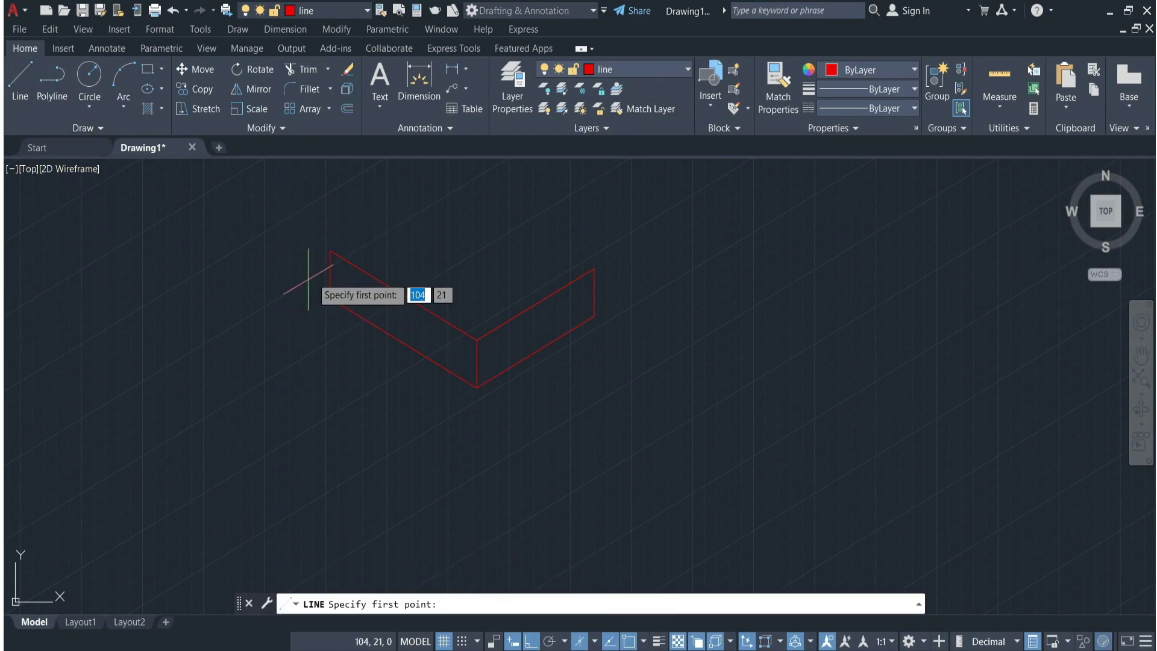
pyautogui.click(331, 251)
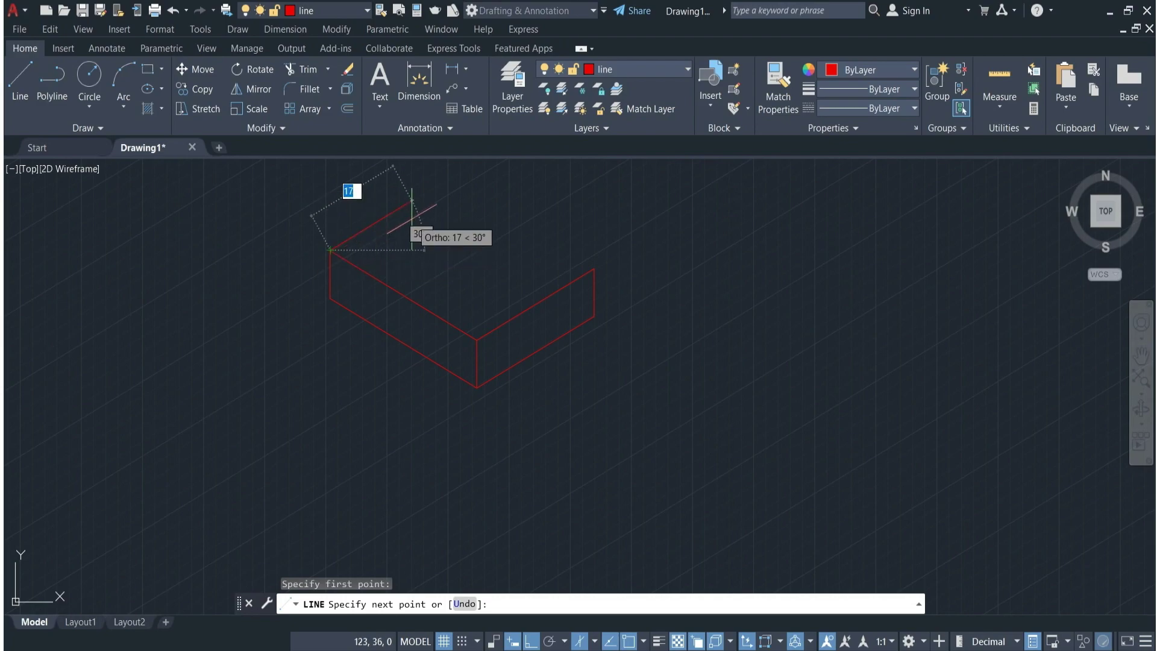
pyautogui.write('8')
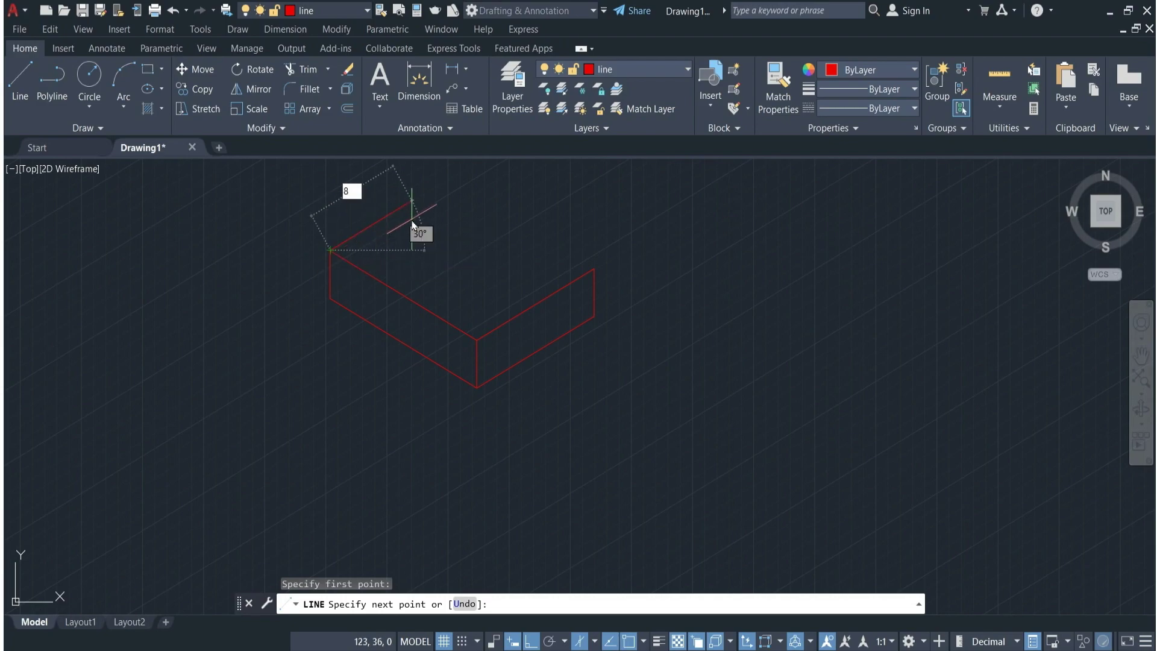
pyautogui.press('Return')
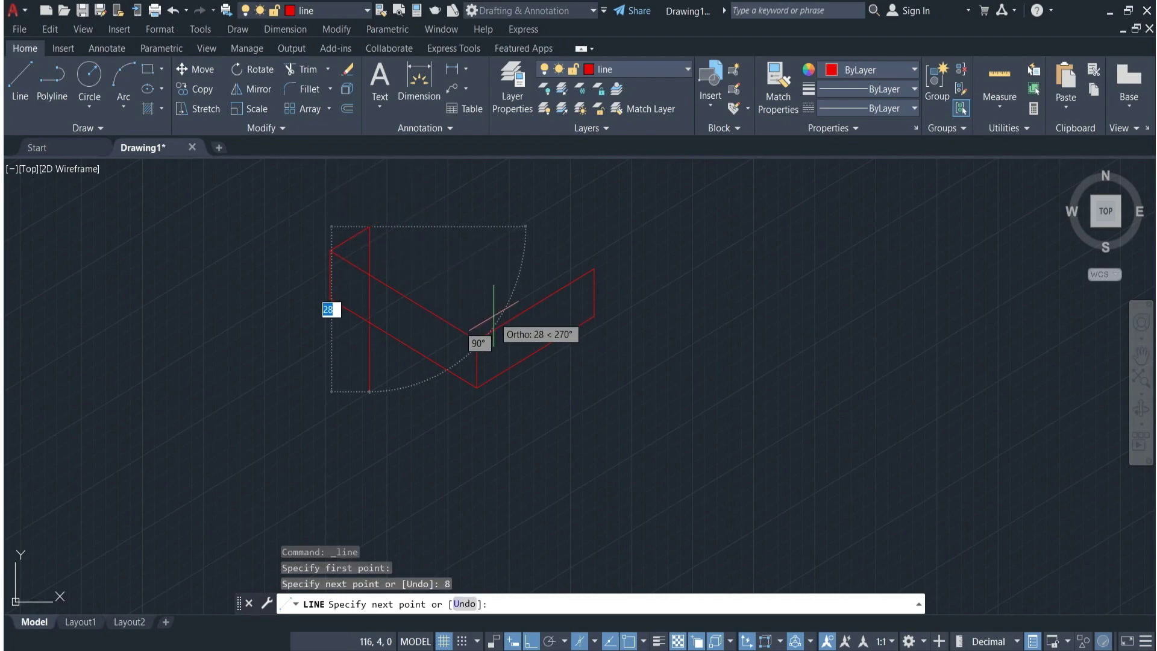
pyautogui.press('F5')
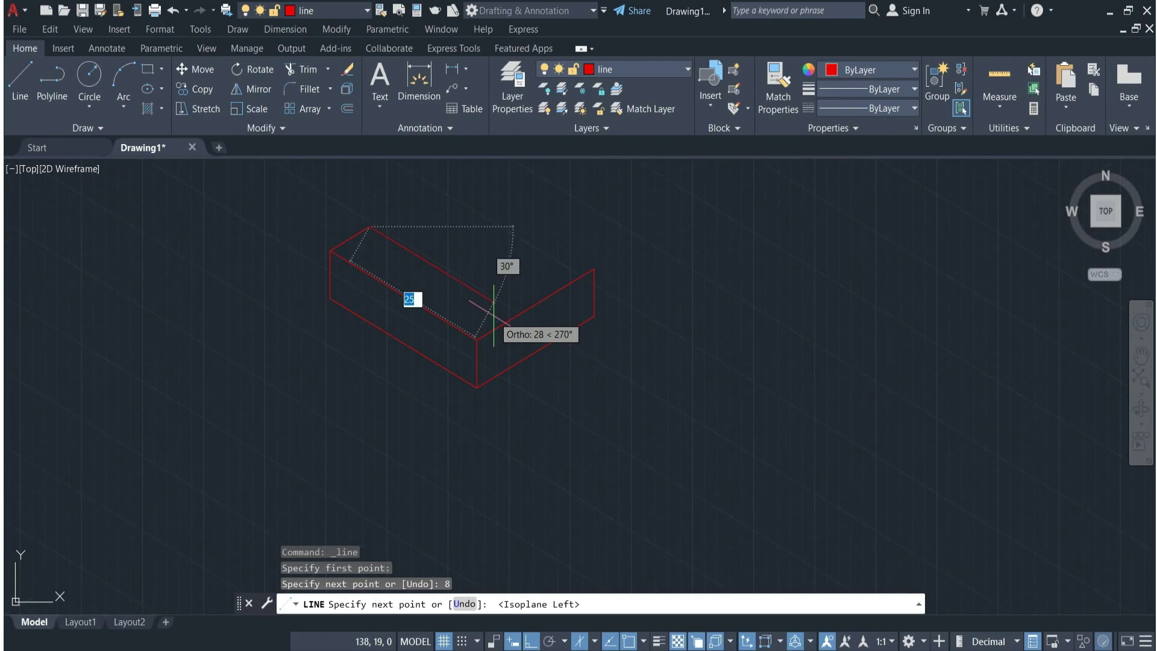
pyautogui.press('BackSpace')
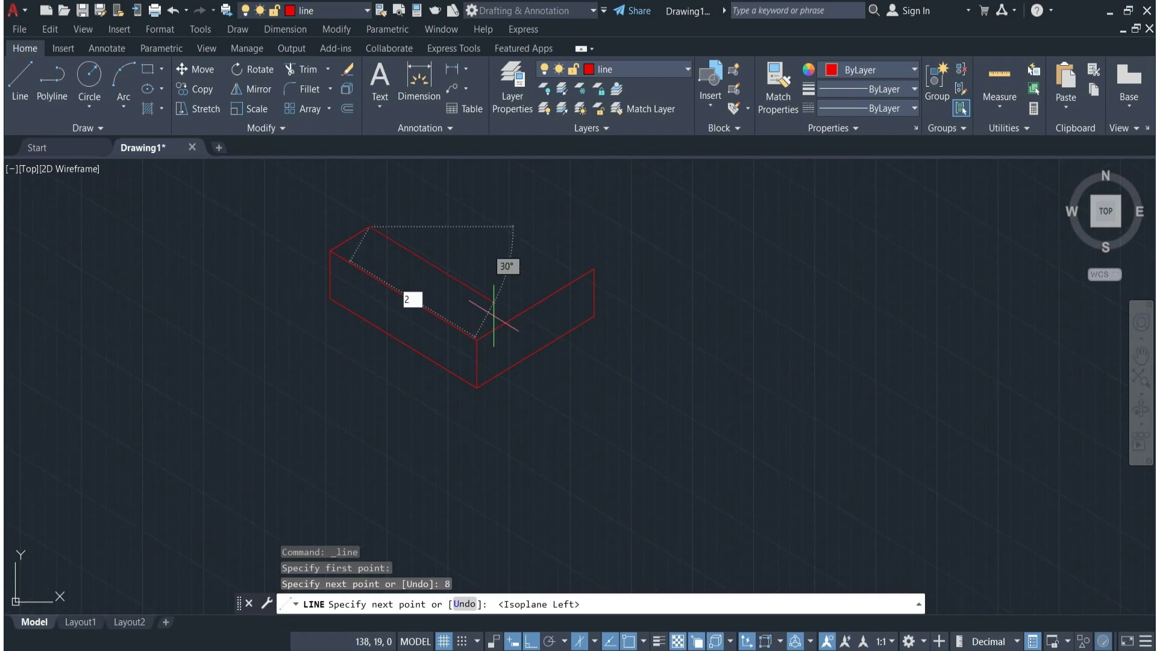
pyautogui.write('20')
pyautogui.press('Return')
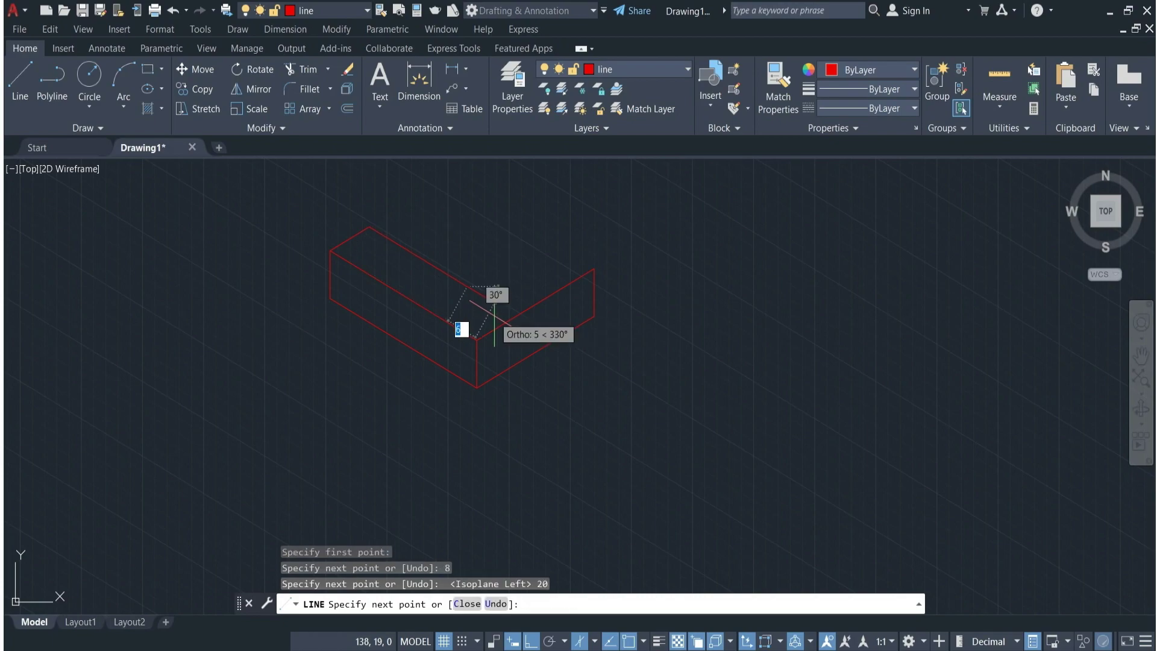
# Close the L-shaped top face with 16 and 10-unit edges on the top isoplane.
pyautogui.press('F5')
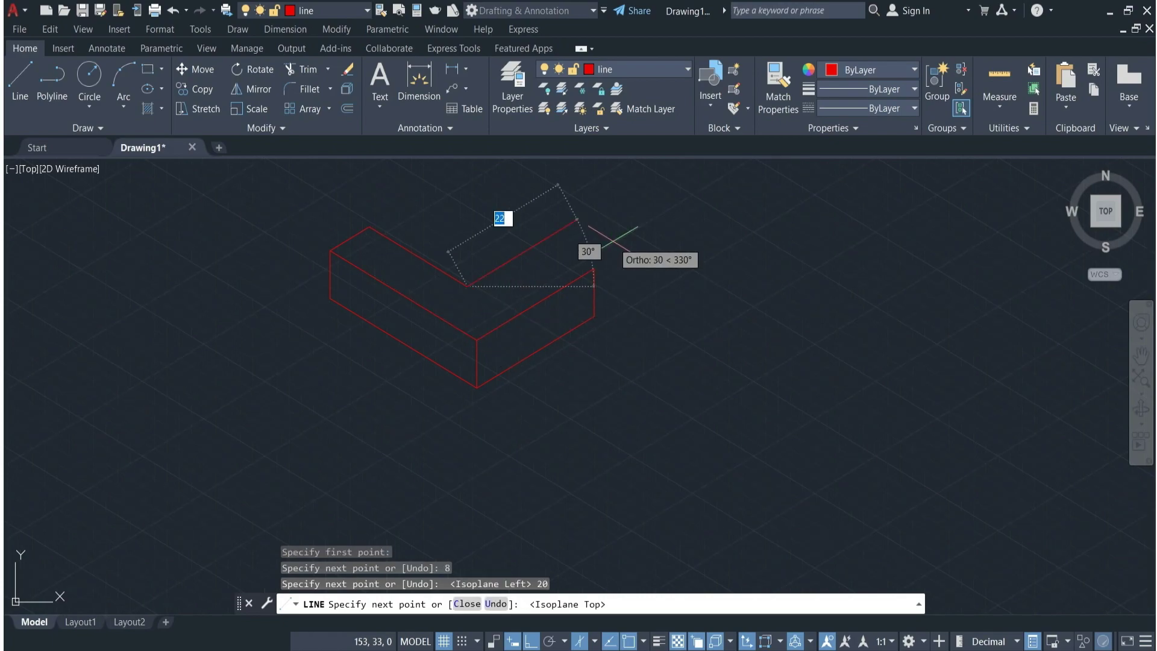
pyautogui.write('1')
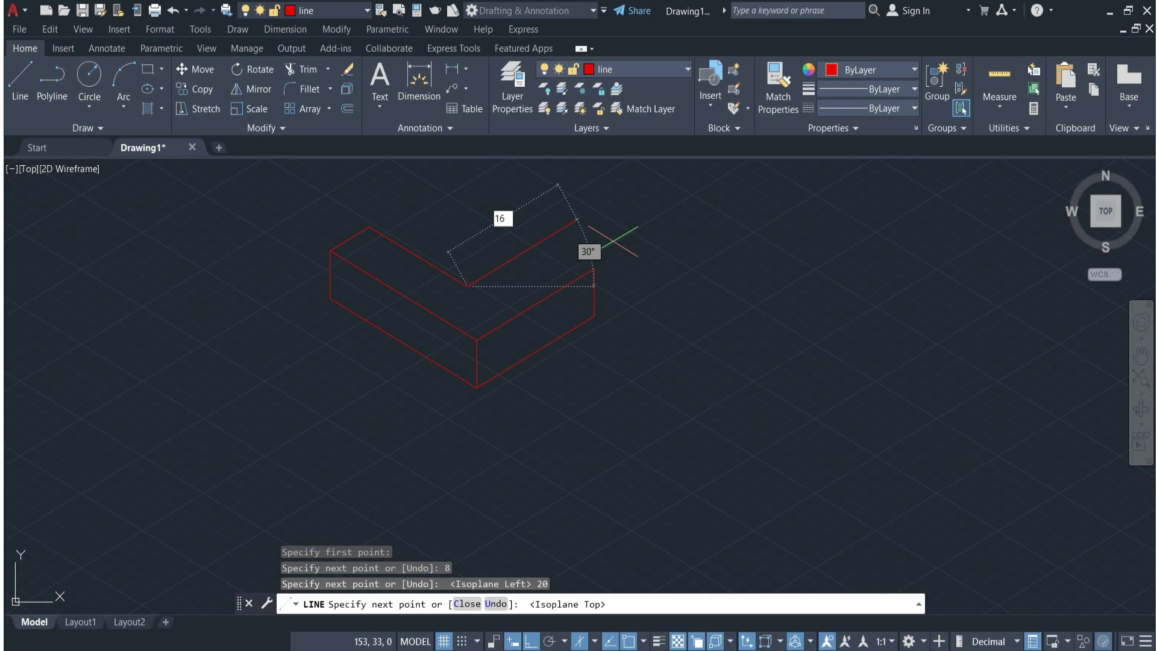
pyautogui.write('6')
pyautogui.press('Return')
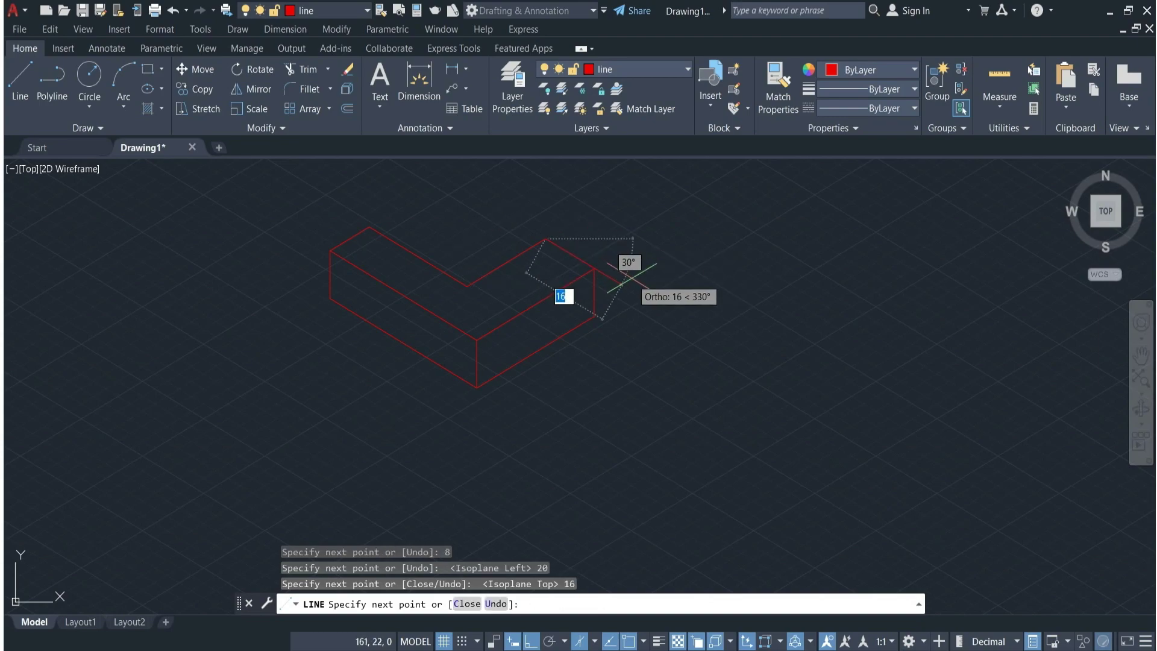
pyautogui.write('1')
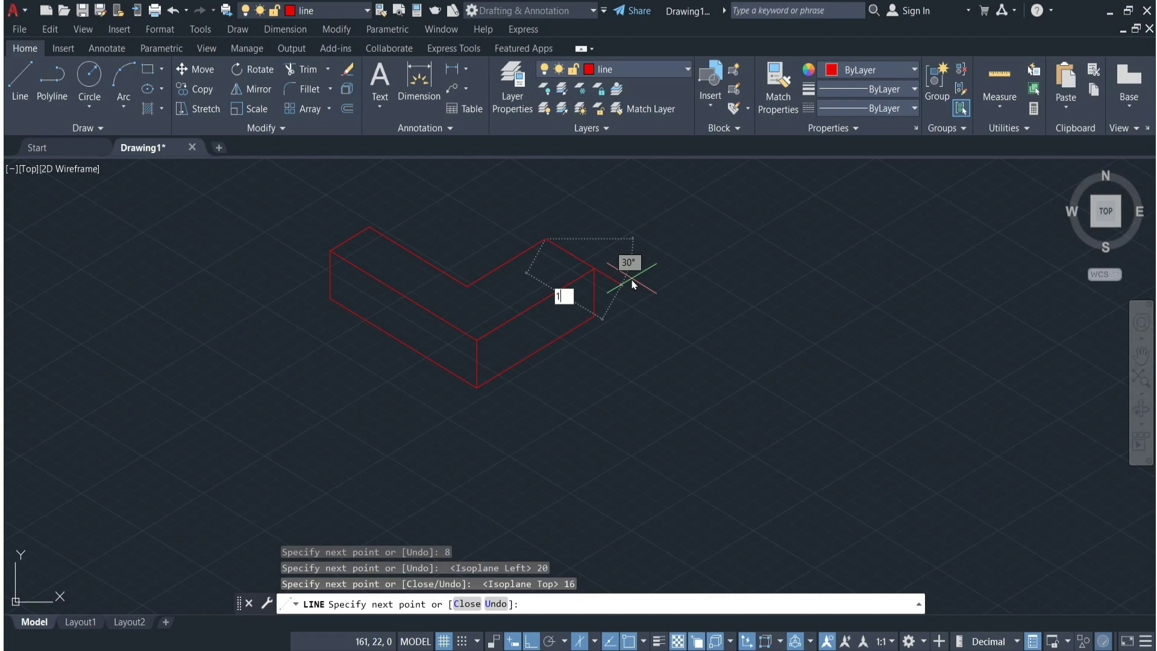
pyautogui.write('0')
pyautogui.press('Return')
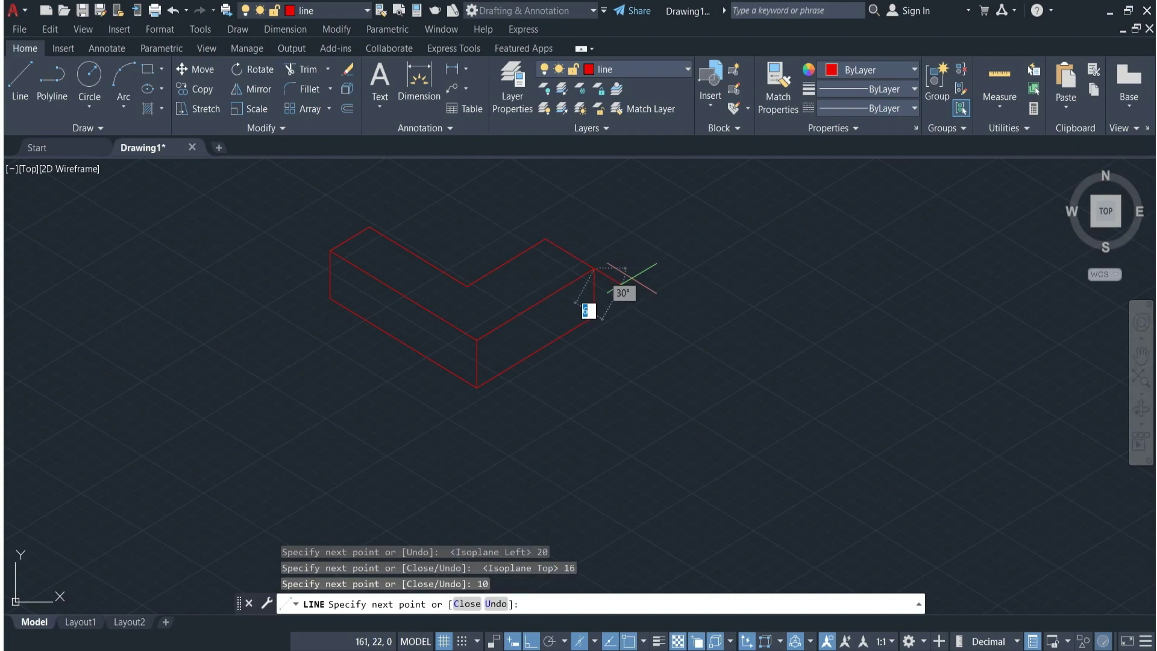
pyautogui.press('Return')
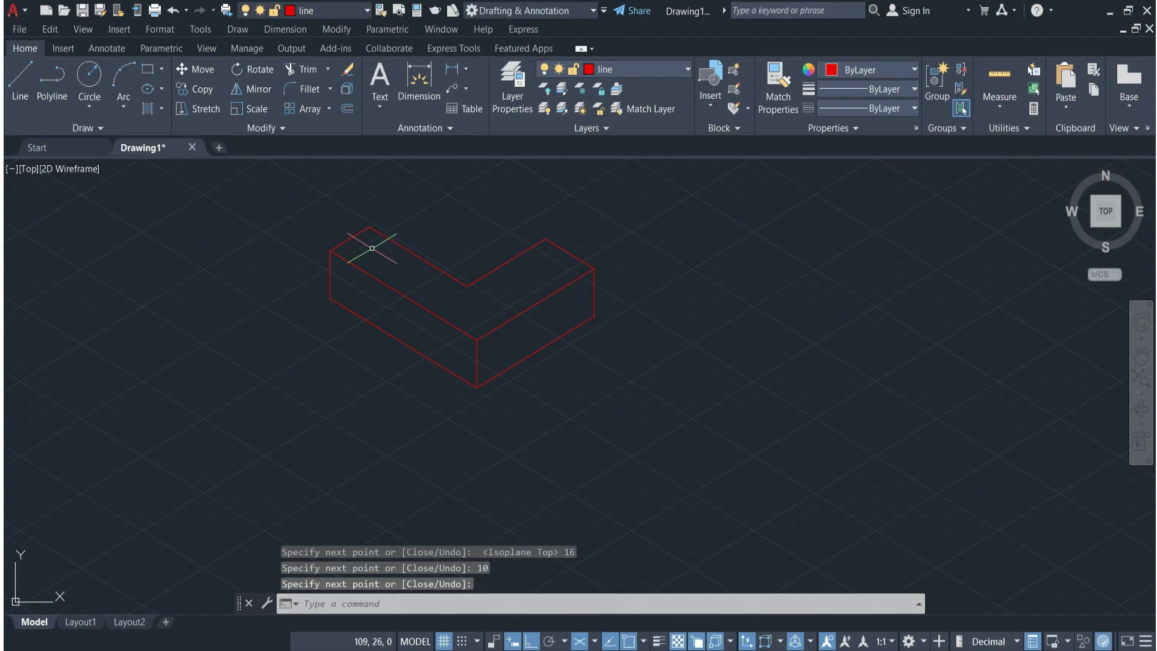
pyautogui.click(20, 78)
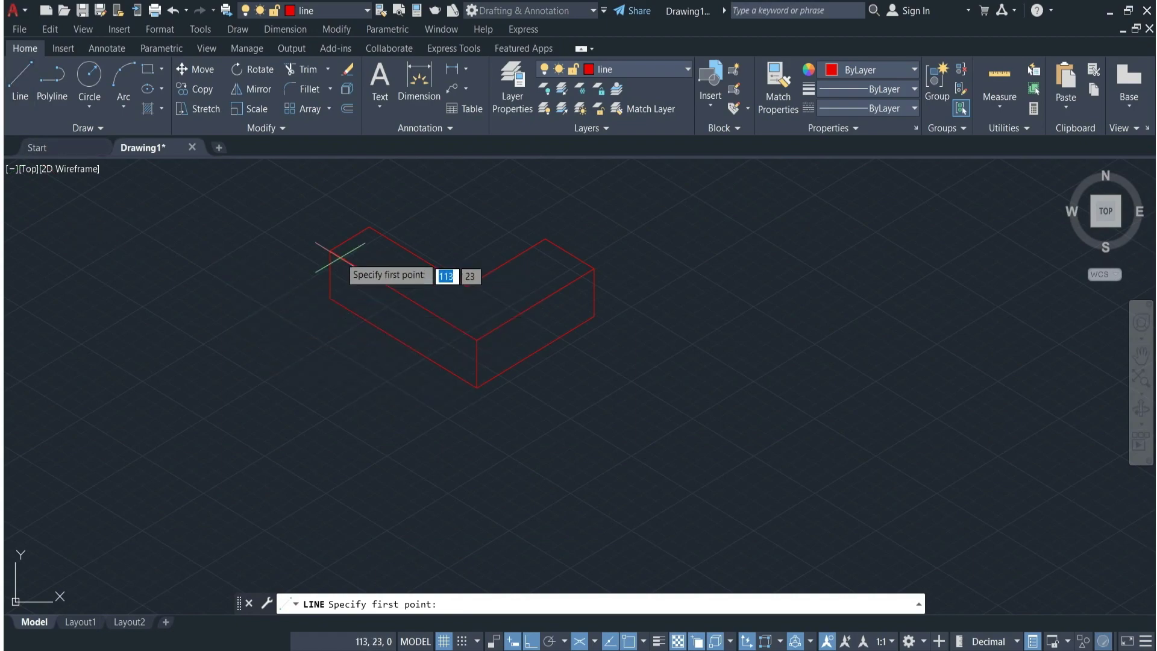
# From the box's top-left corner, draw an 8-unit rise and a 20-unit edge.
pyautogui.click(370, 227)
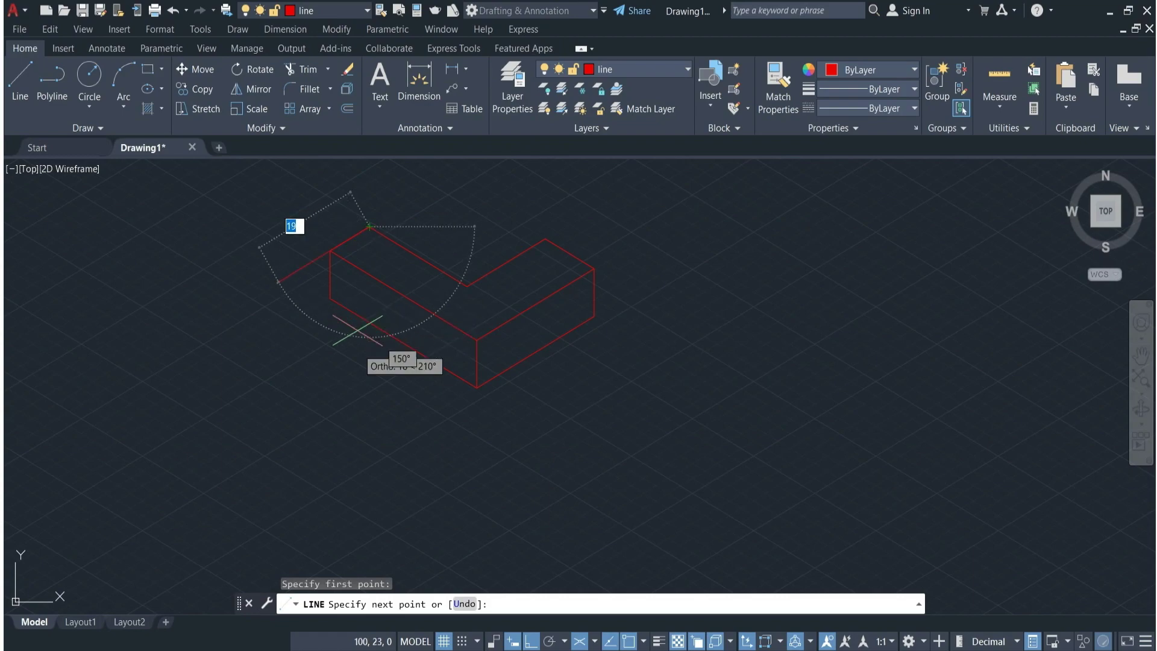
pyautogui.scroll(-3, 361, 338)
pyautogui.scroll(3, 345, 337)
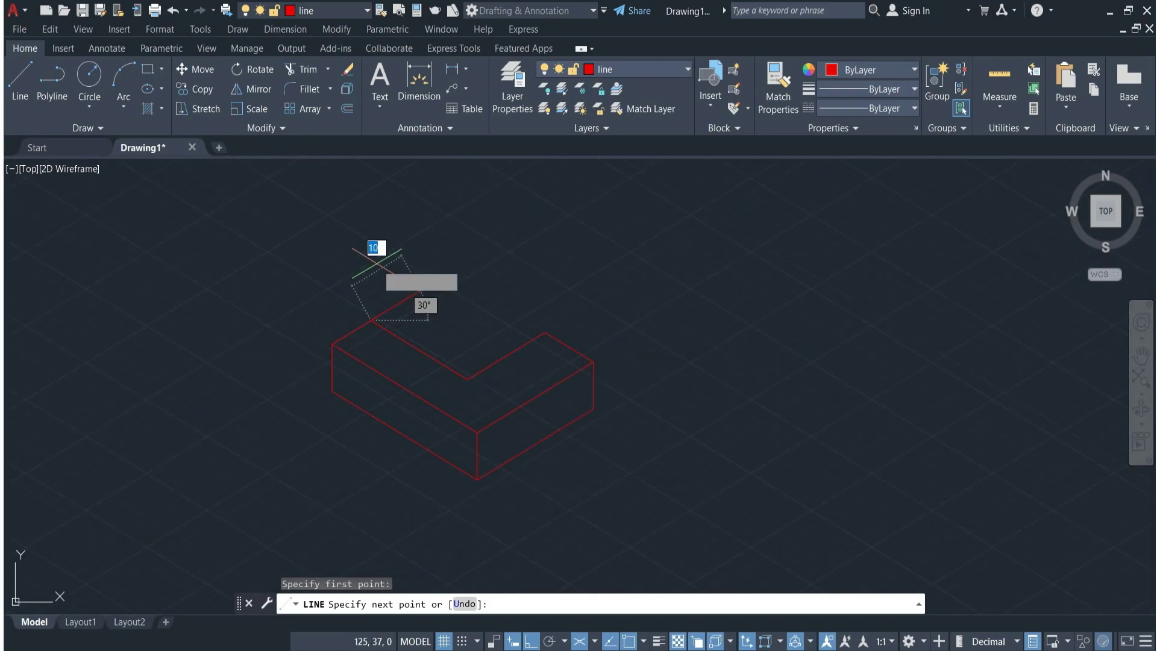
pyautogui.press('F5')
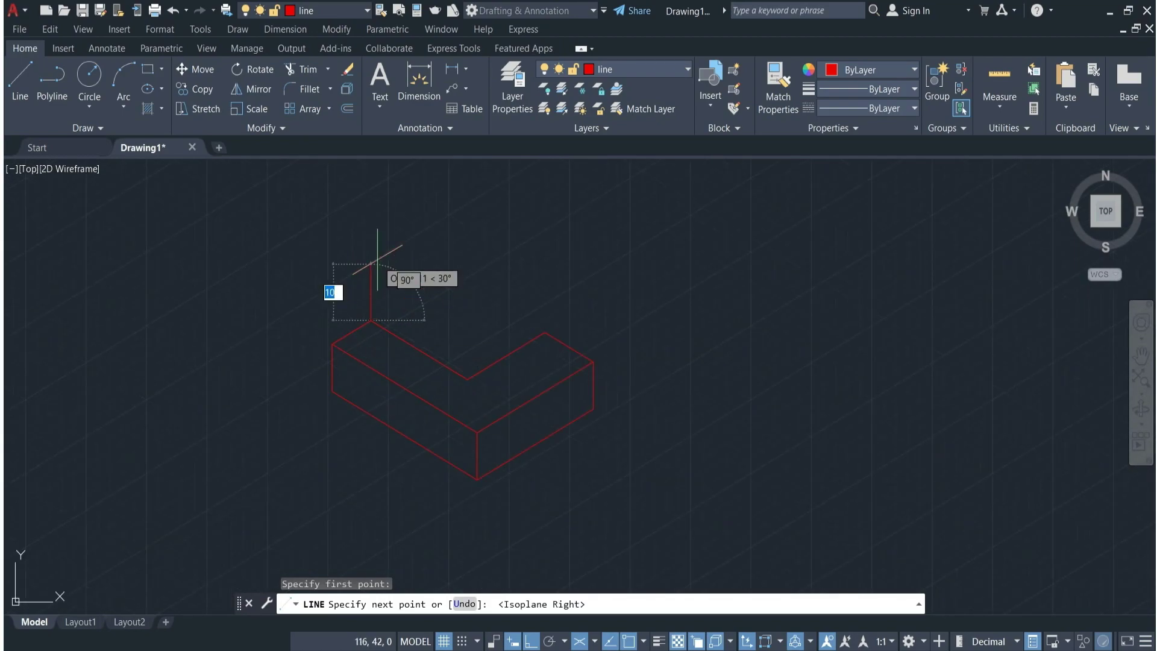
pyautogui.write('8')
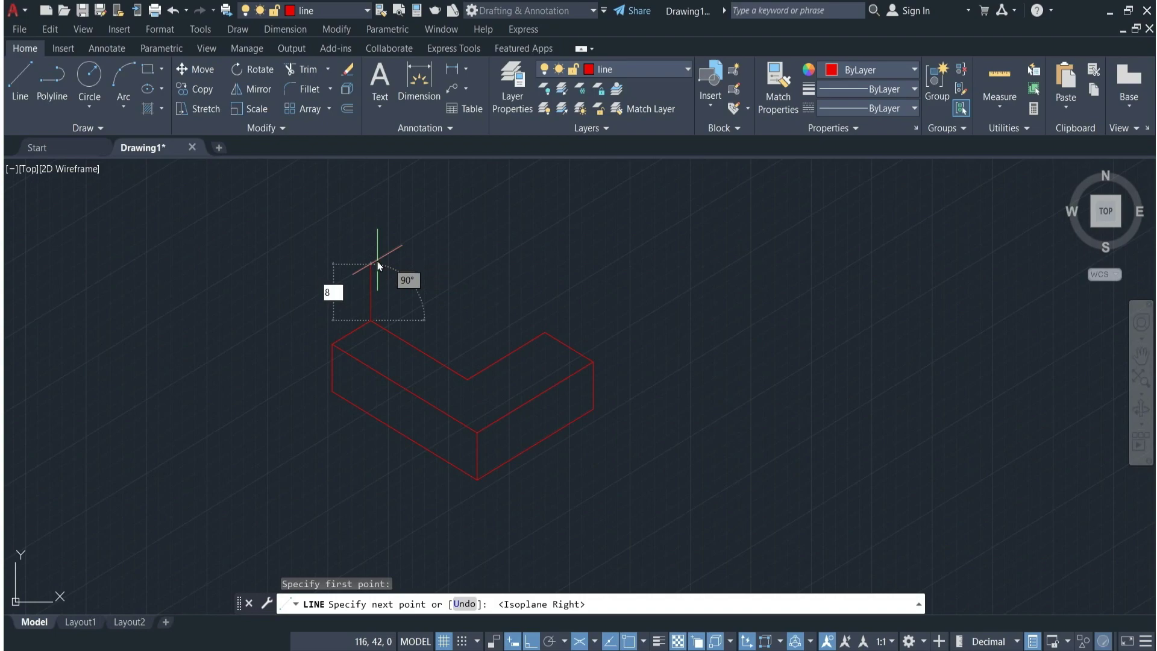
pyautogui.press('Return')
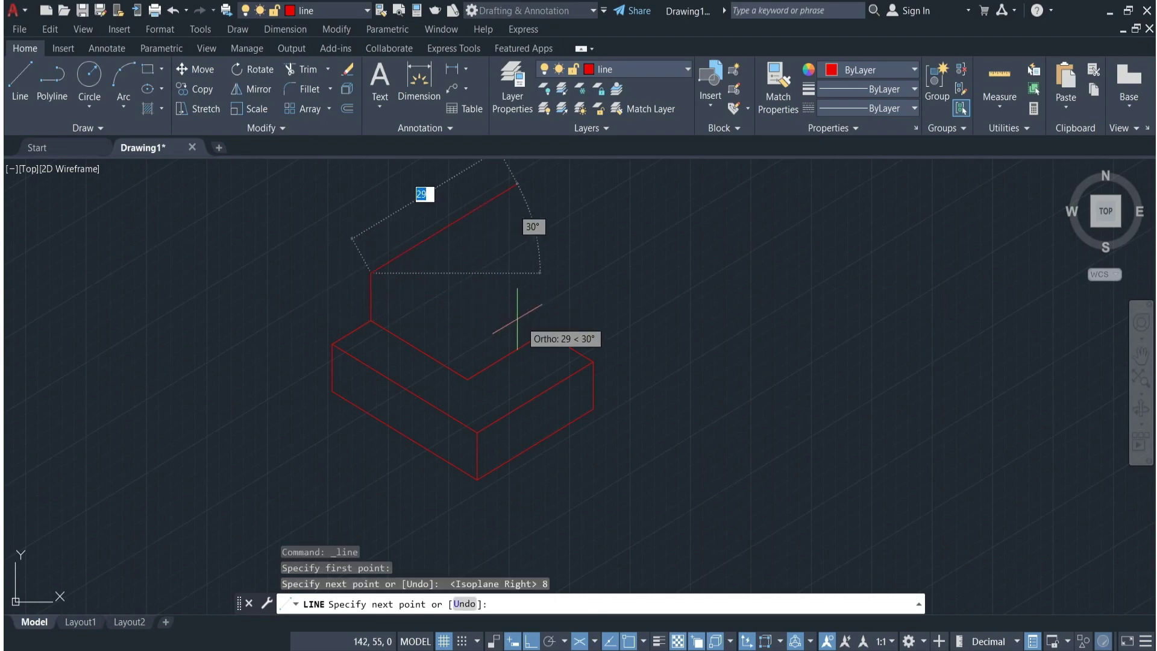
pyautogui.press('F5')
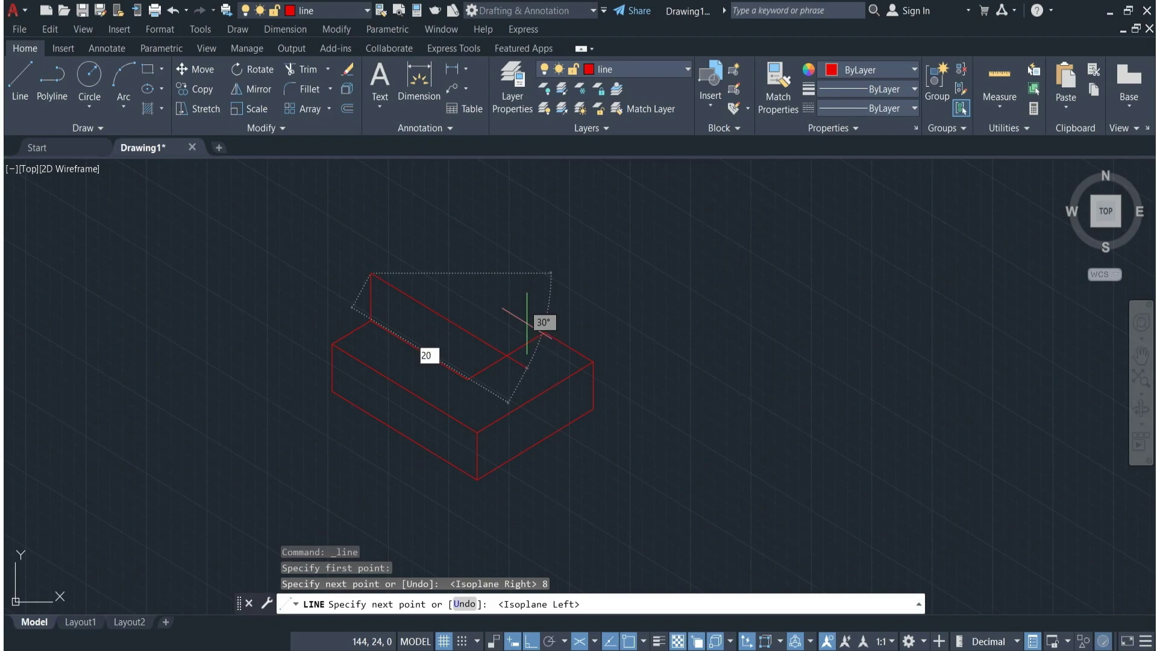
pyautogui.write('20')
pyautogui.press('Return')
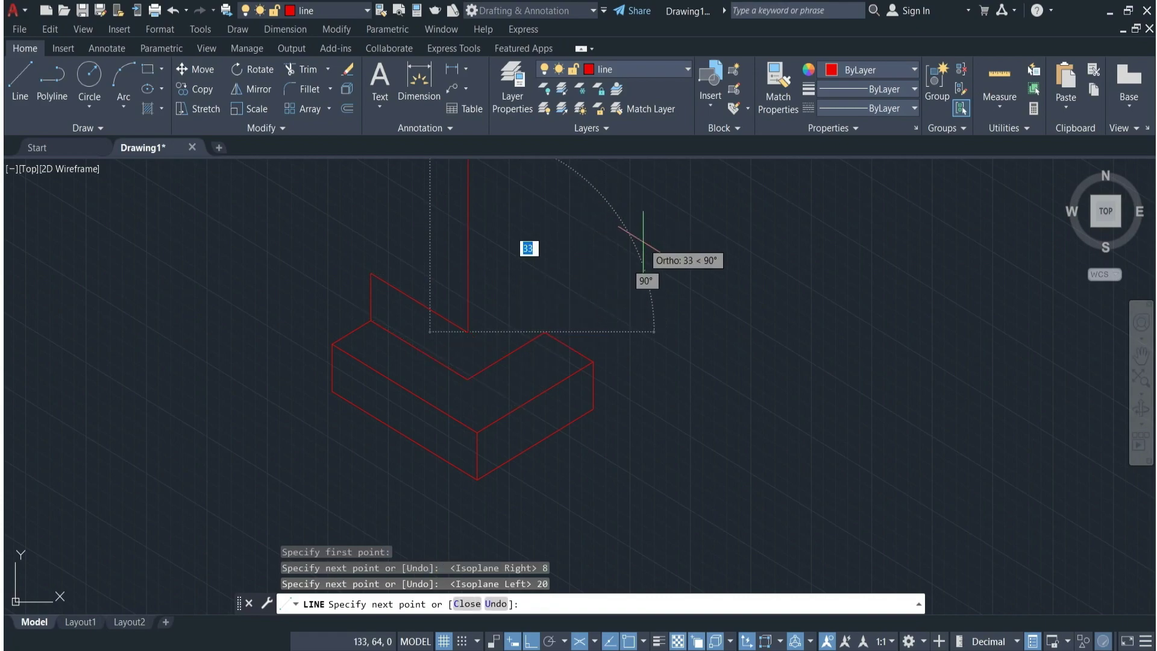
# Finish the upper tier's rear walls with a 16-unit edge and an 8-unit drop.
pyautogui.press('F5')
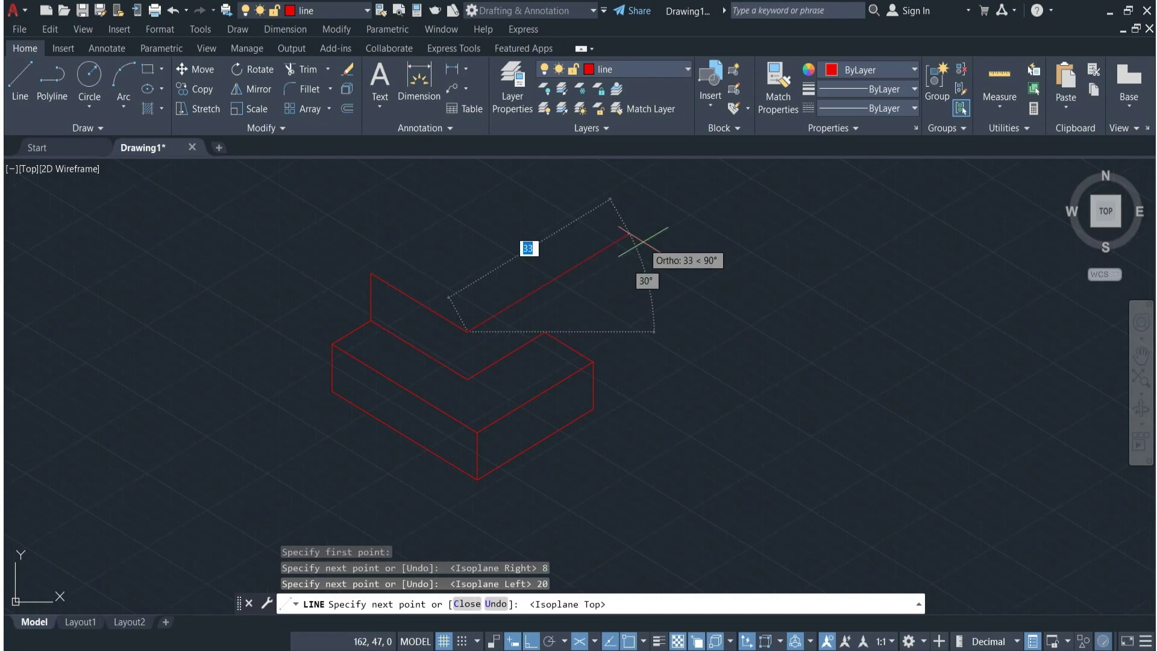
pyautogui.press('BackSpace')
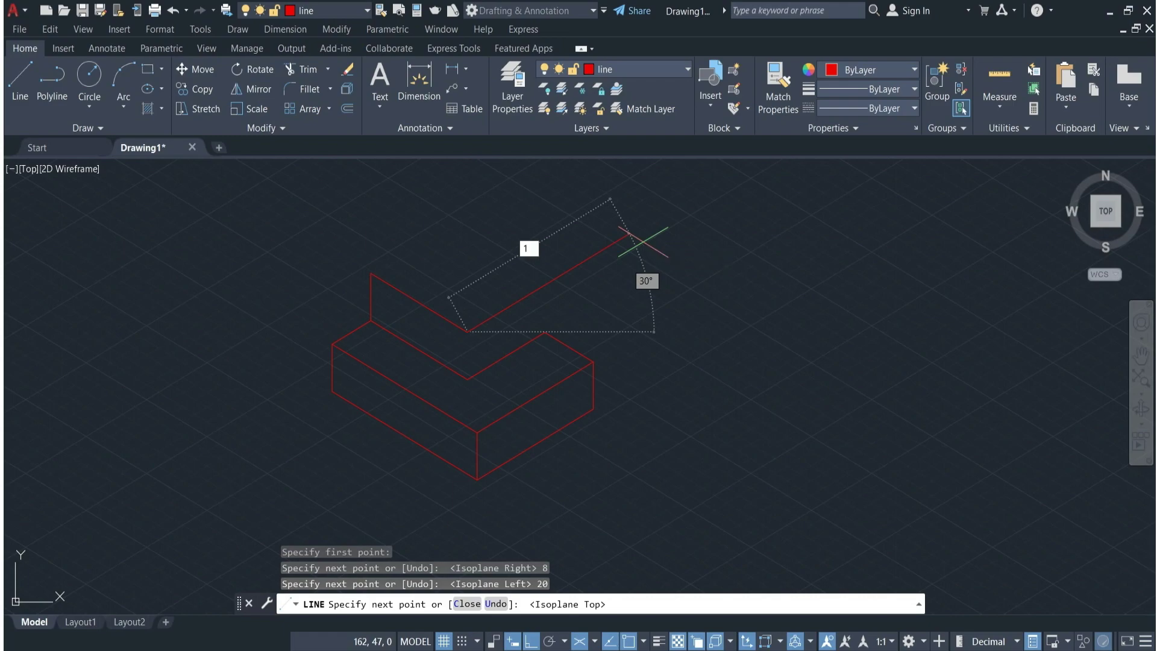
pyautogui.write('16')
pyautogui.press('Return')
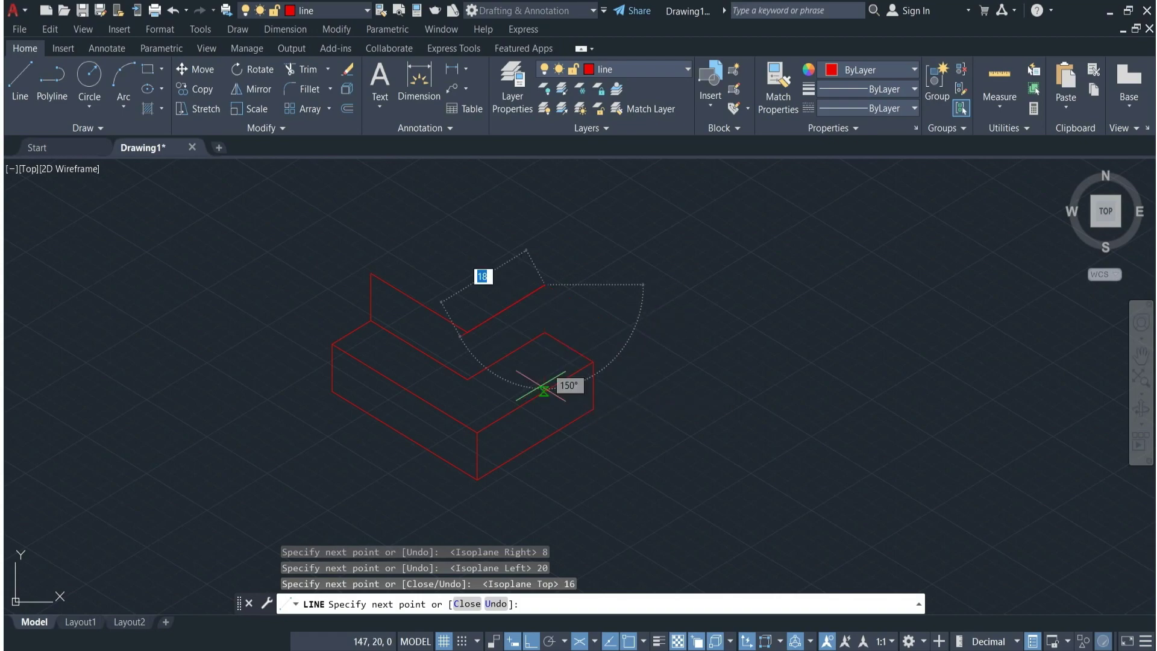
pyautogui.press('F5')
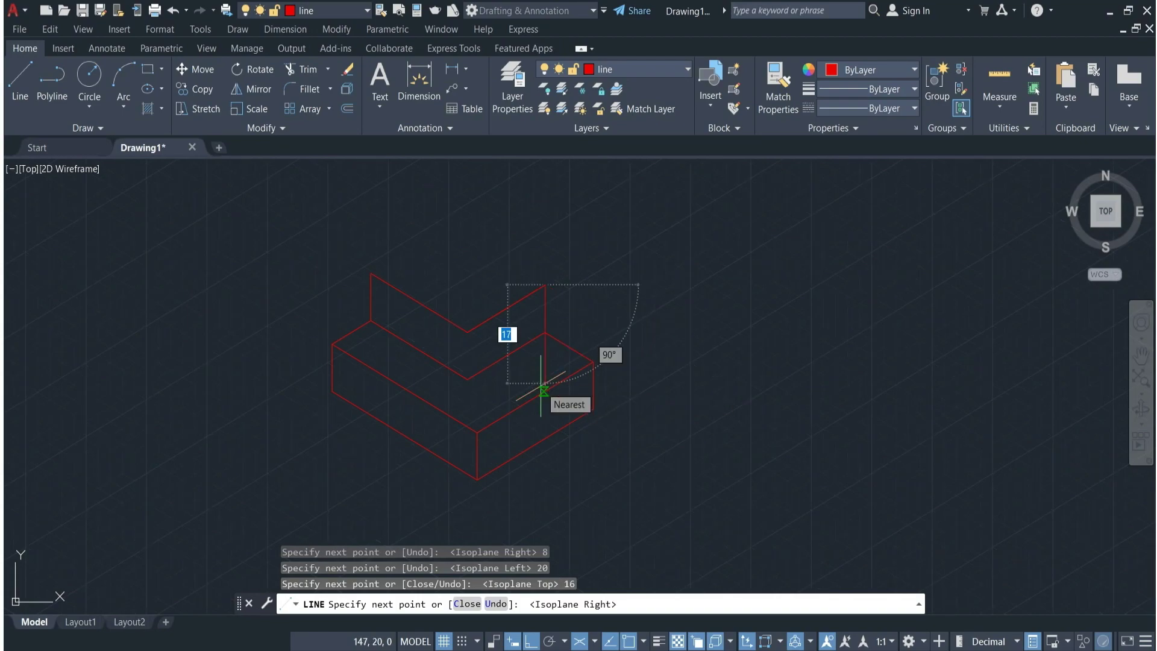
pyautogui.write('8')
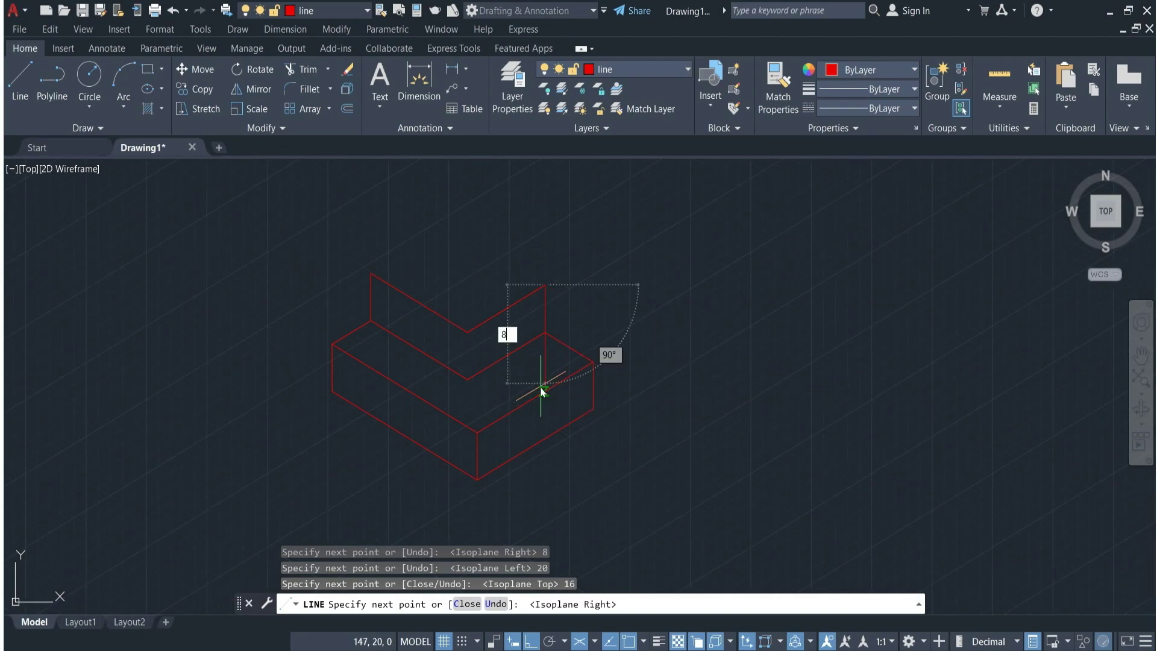
pyautogui.press('Return')
pyautogui.press('Return')
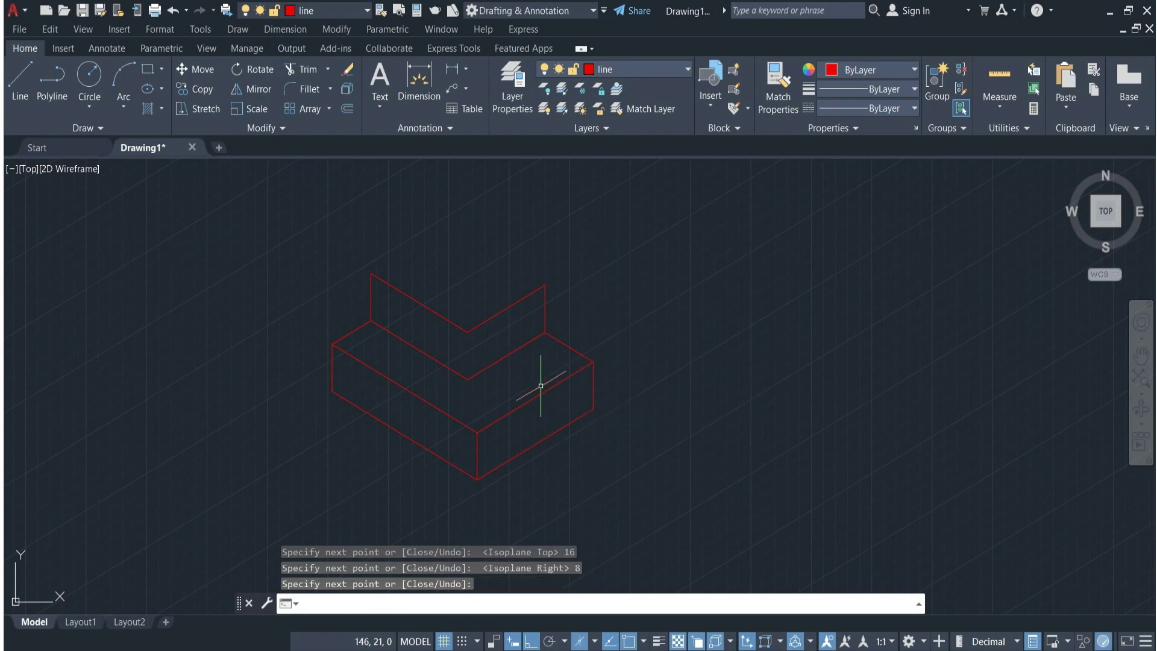
# Draw an 8-unit vertical edge from the step's inner corner.
pyautogui.click(20, 81)
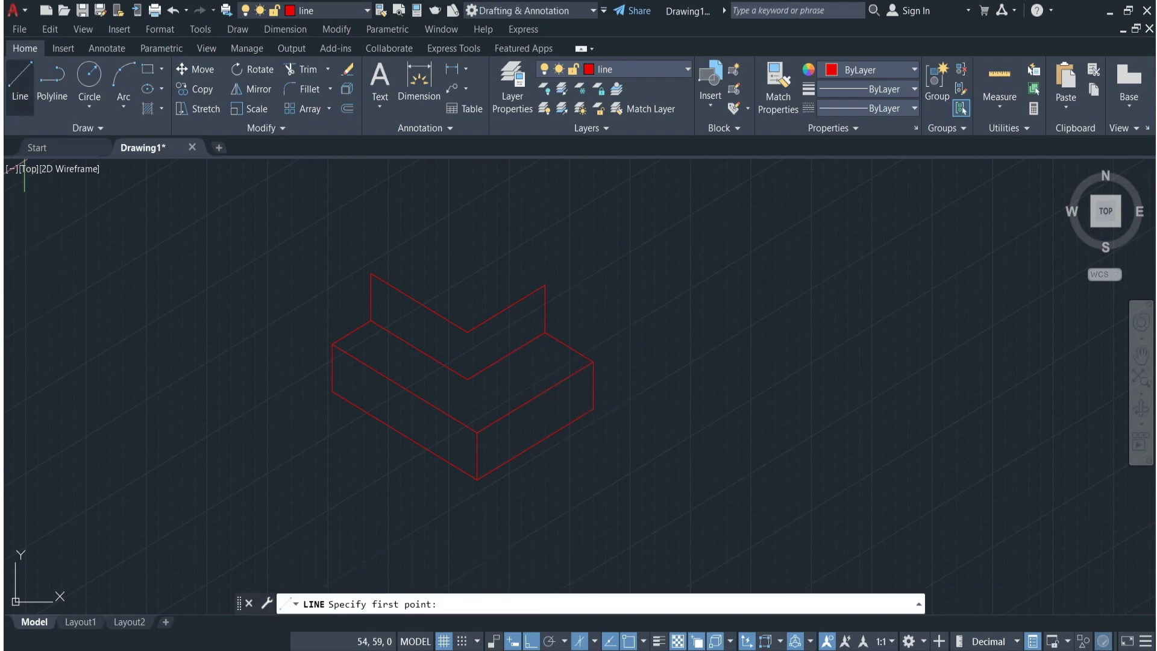
pyautogui.click(468, 379)
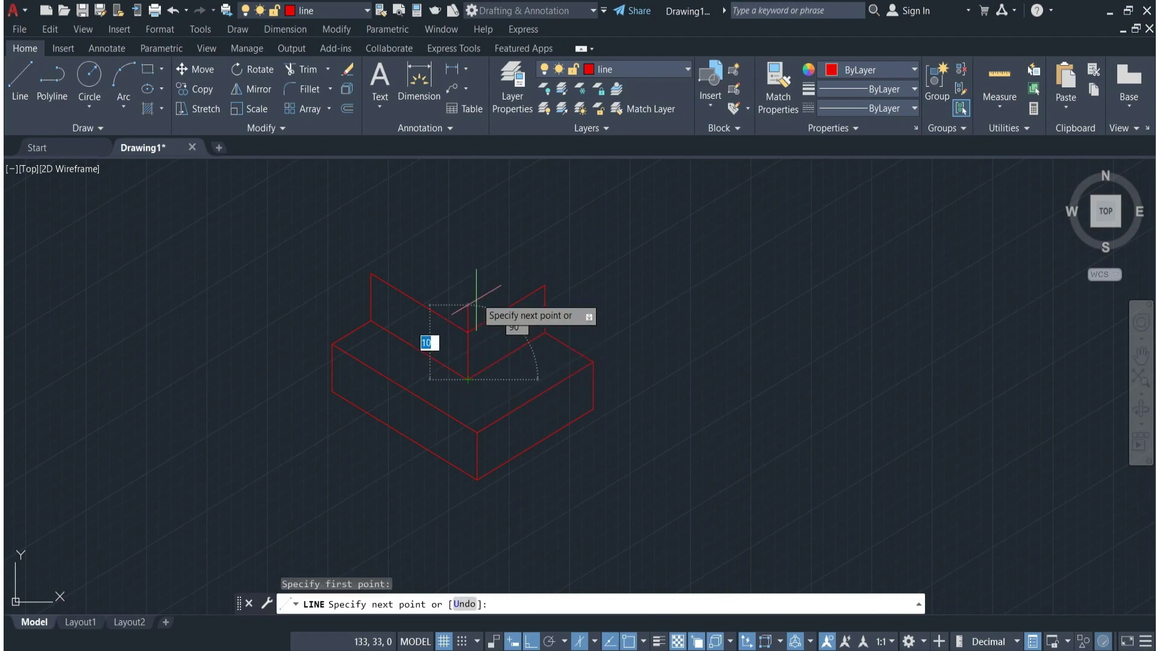
pyautogui.write('8')
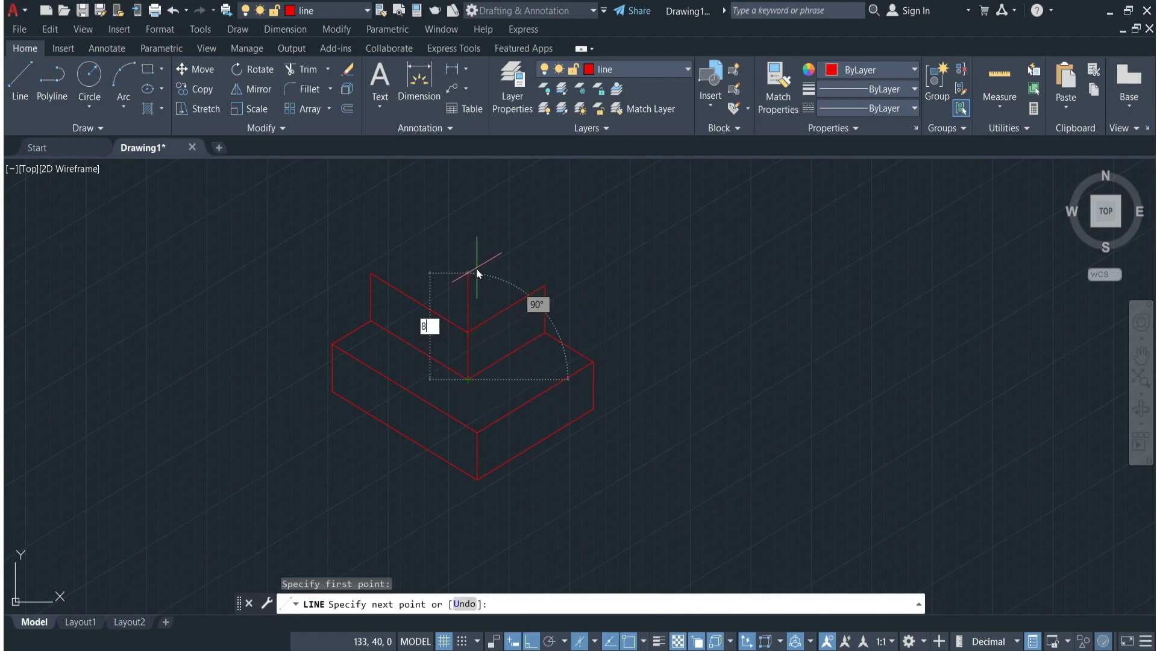
pyautogui.press('Return')
pyautogui.press('Return')
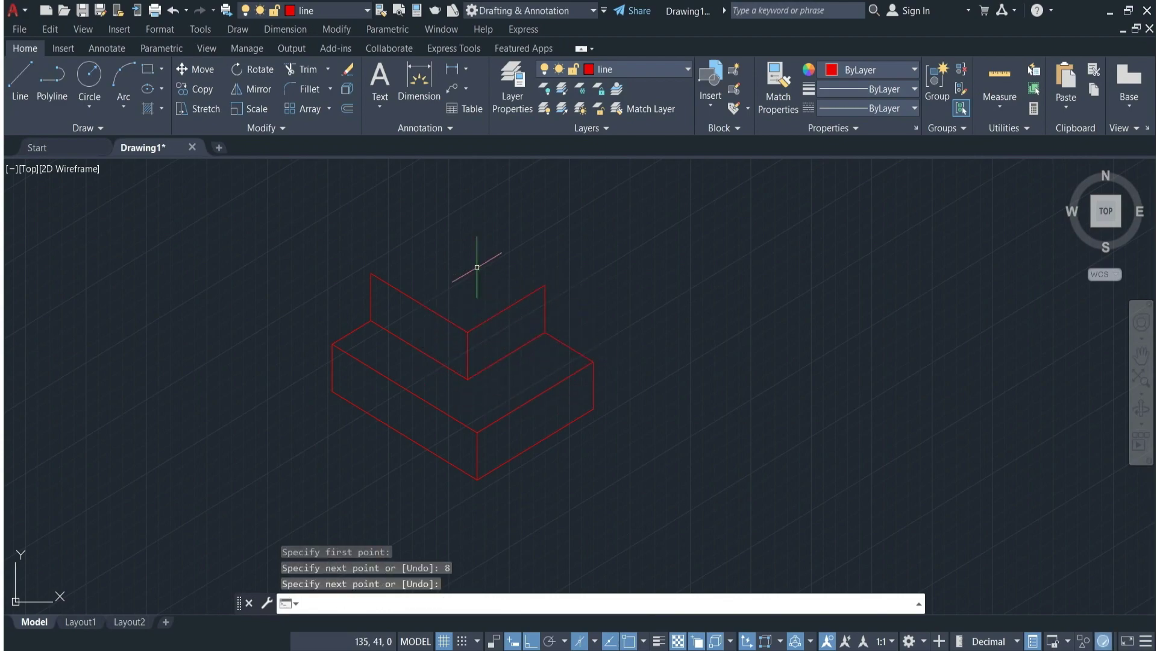
# From the middle tier's top corner, draw edges of 8 and 10 units.
pyautogui.click(28, 87)
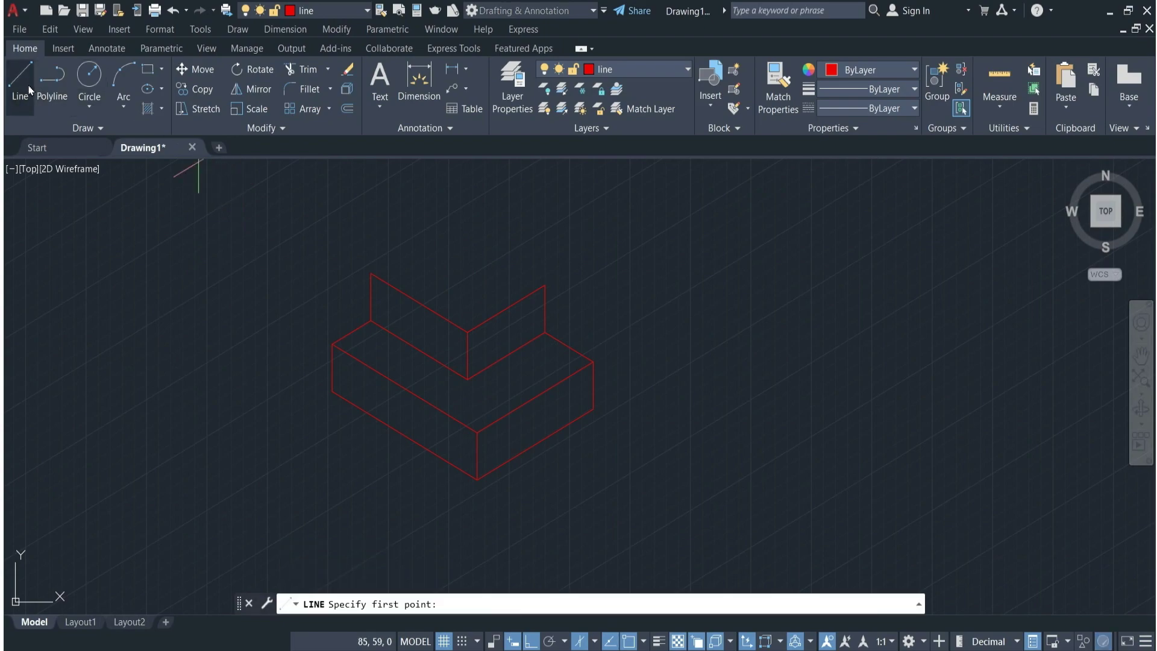
pyautogui.click(371, 274)
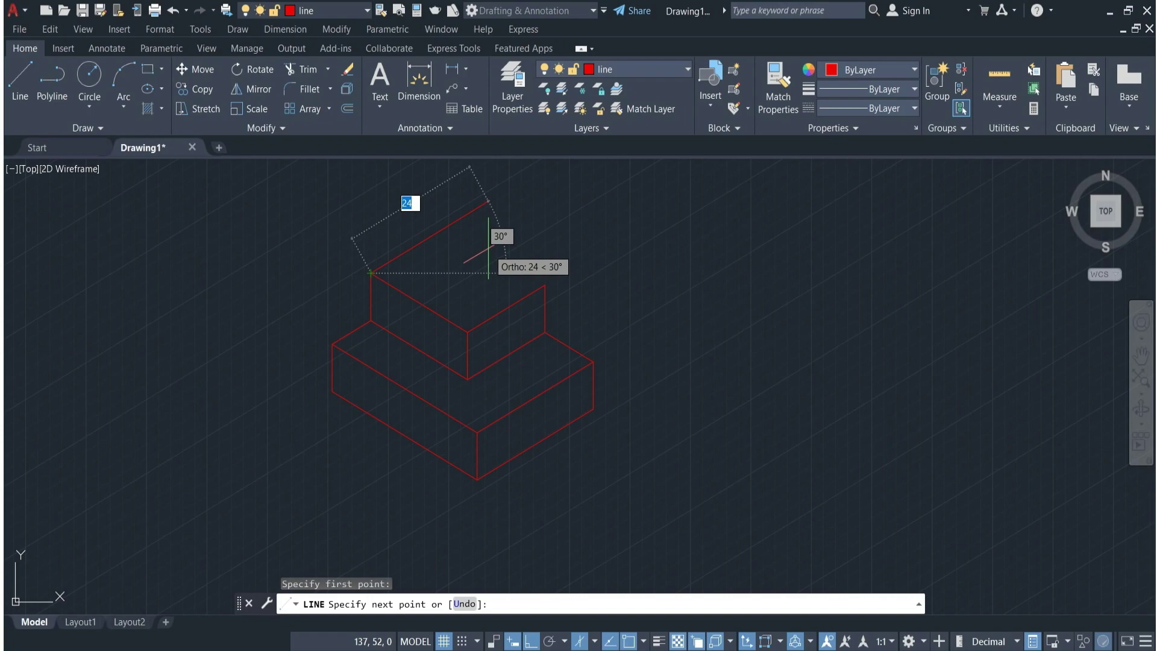
pyautogui.write('8')
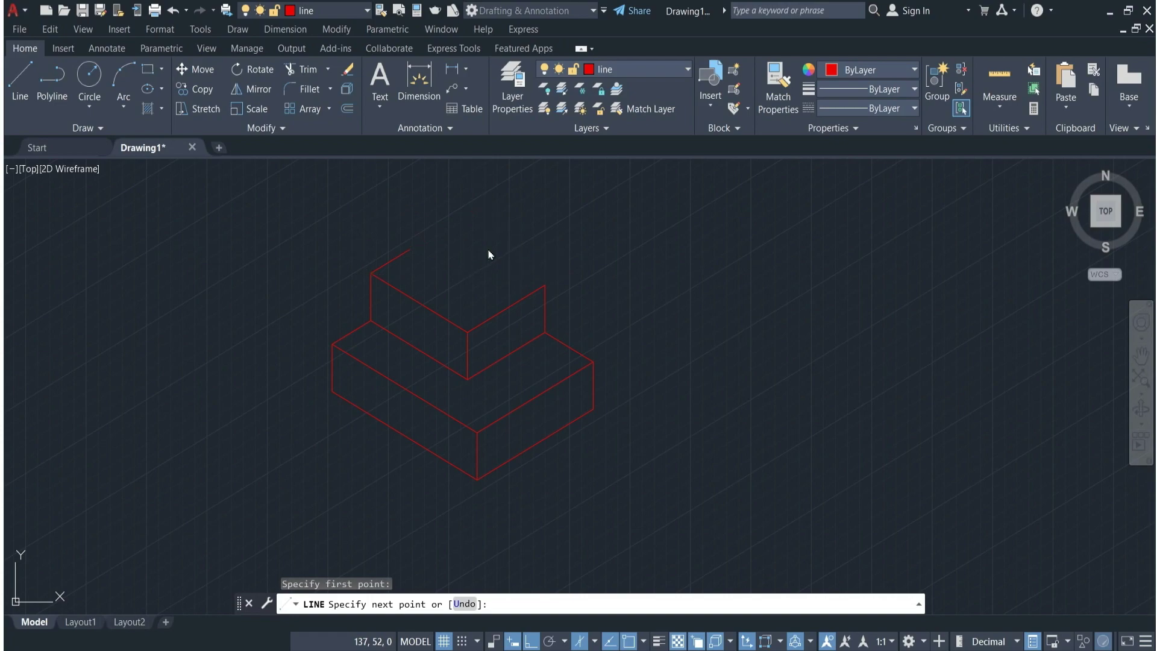
pyautogui.press('Return')
pyautogui.press('F5')
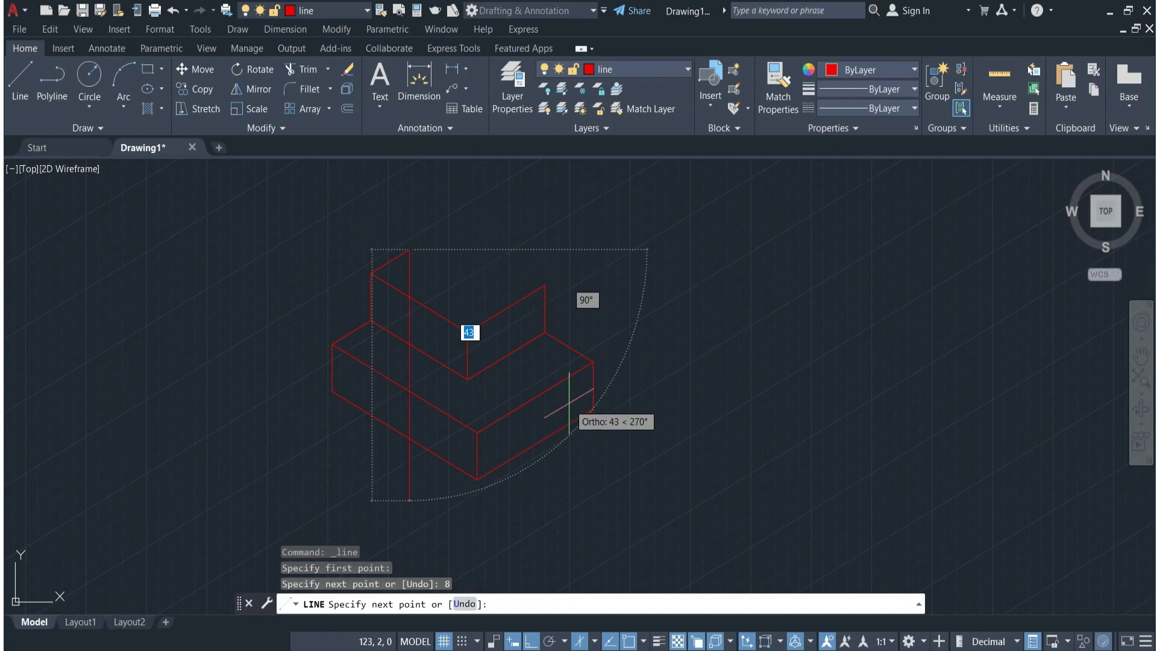
pyautogui.write('10')
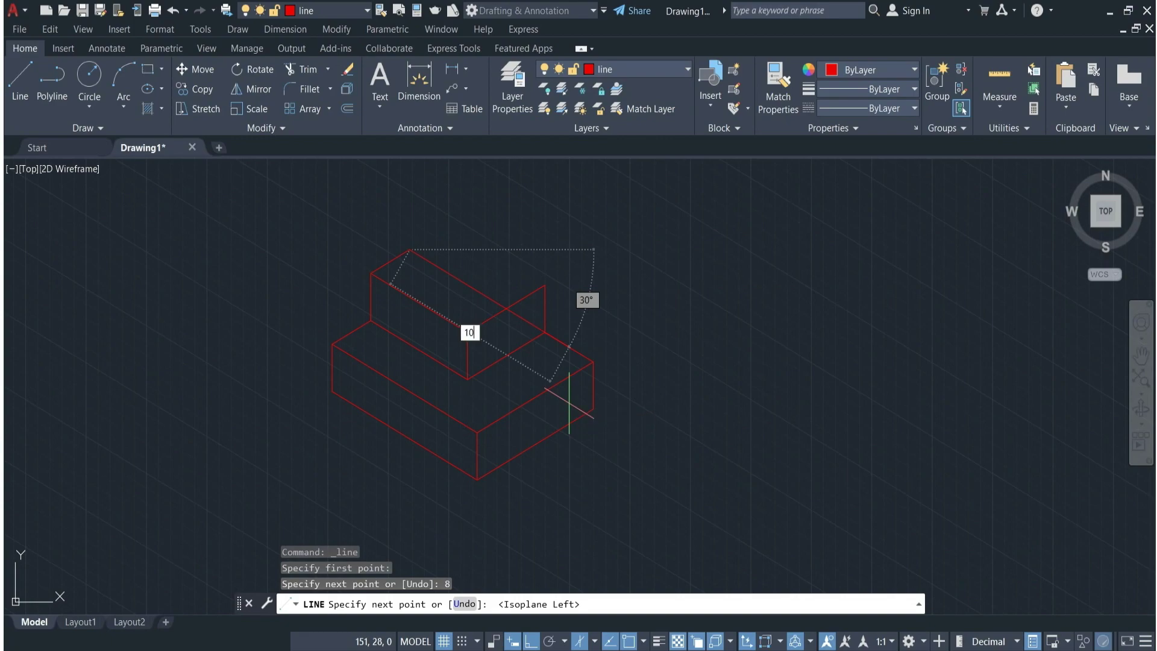
pyautogui.press('Return')
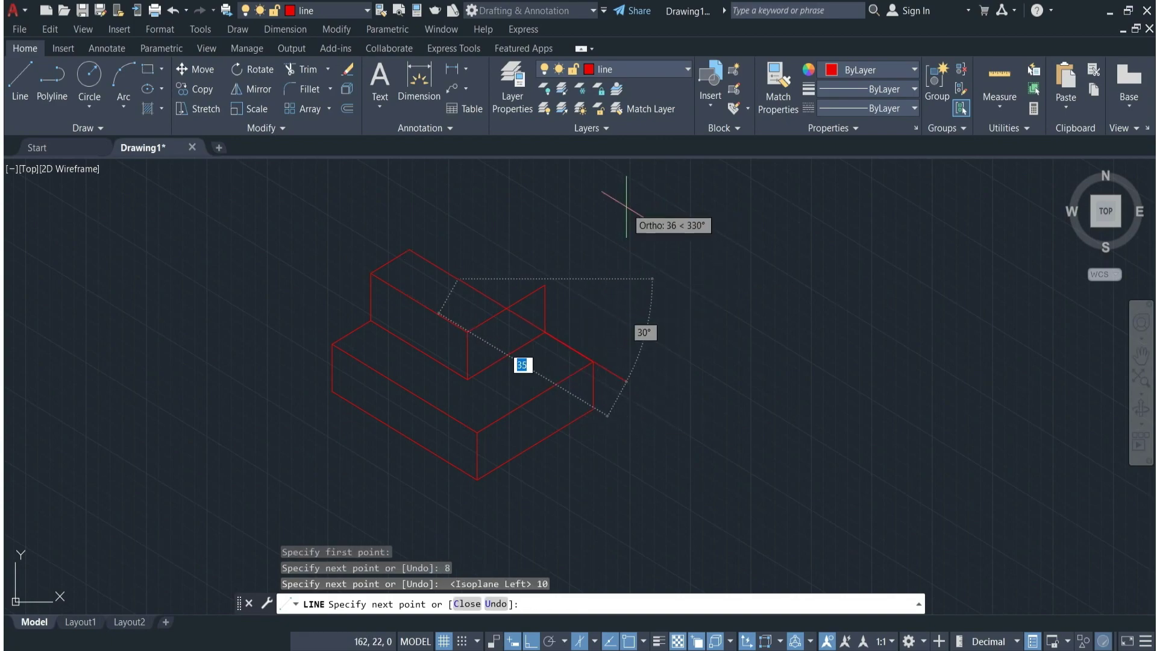
# Close the middle tier's top face with 8 and 10-unit edges on the top isoplane.
pyautogui.press('F5')
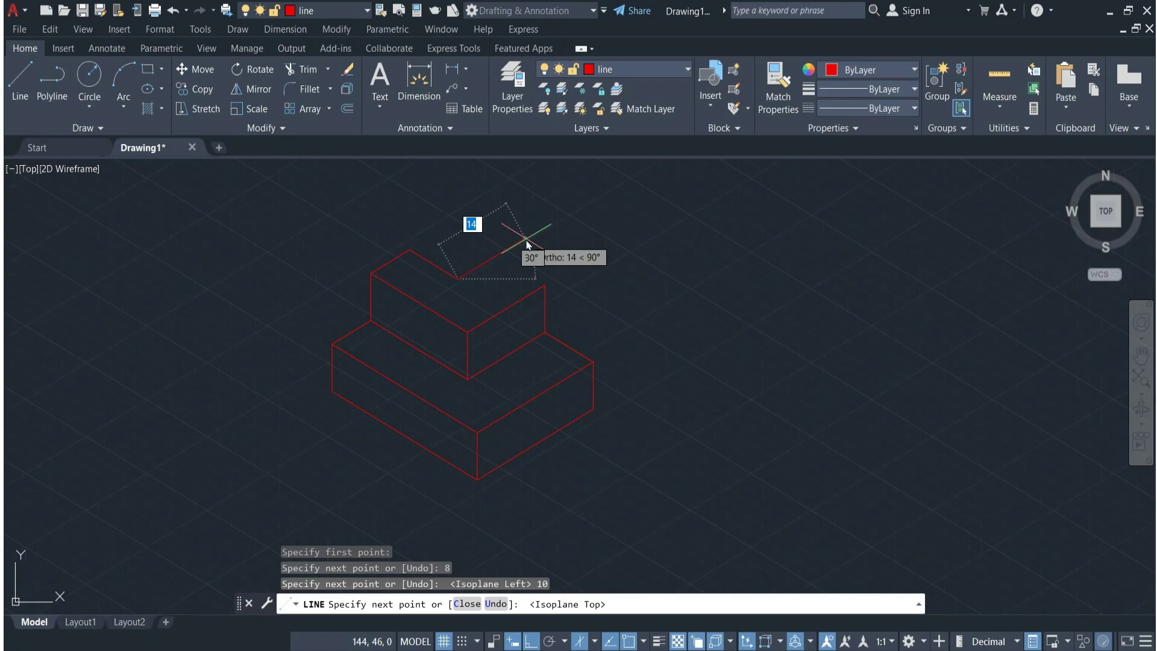
pyautogui.write('8')
pyautogui.press('Return')
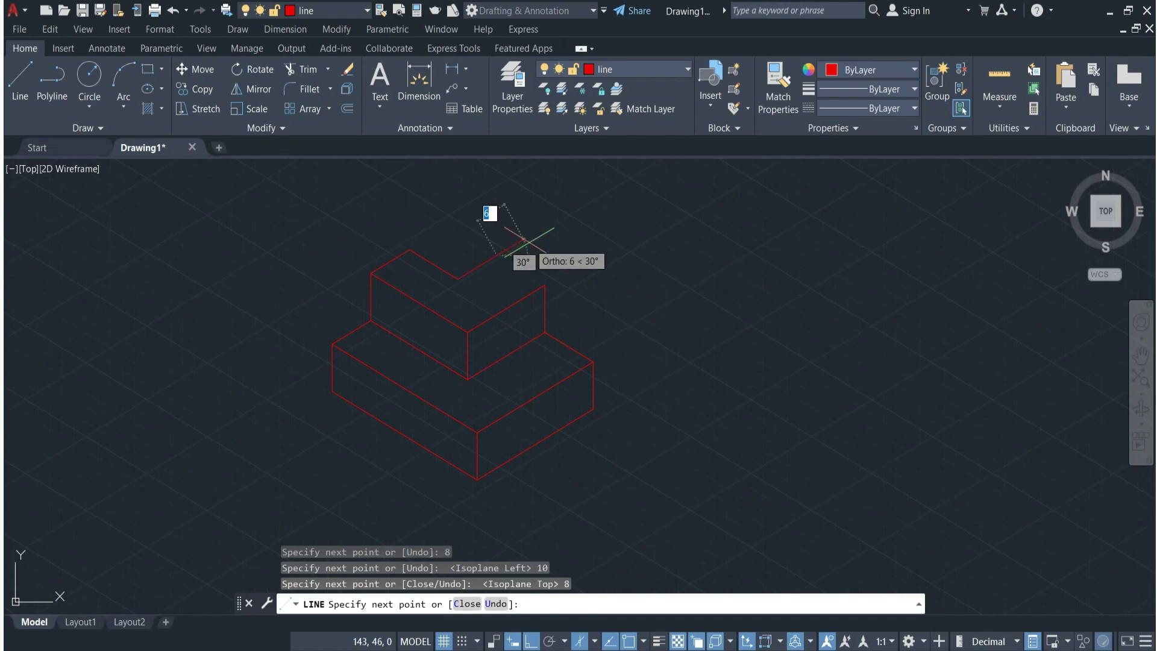
pyautogui.write('1')
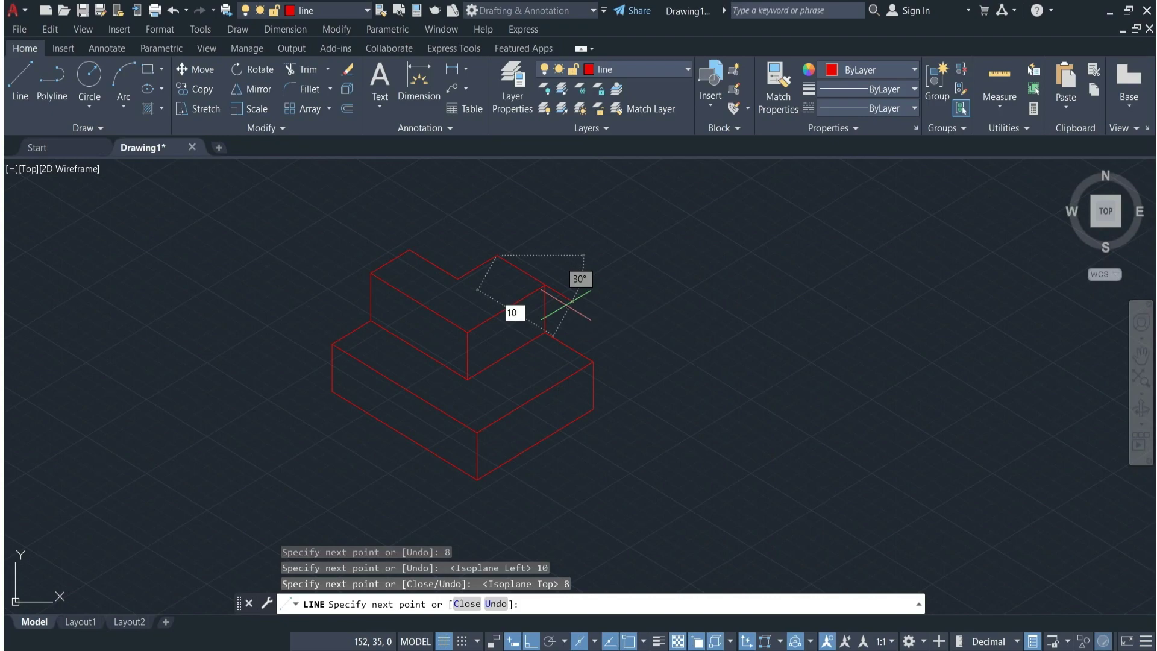
pyautogui.write('0')
pyautogui.press('Return')
pyautogui.press('Return')
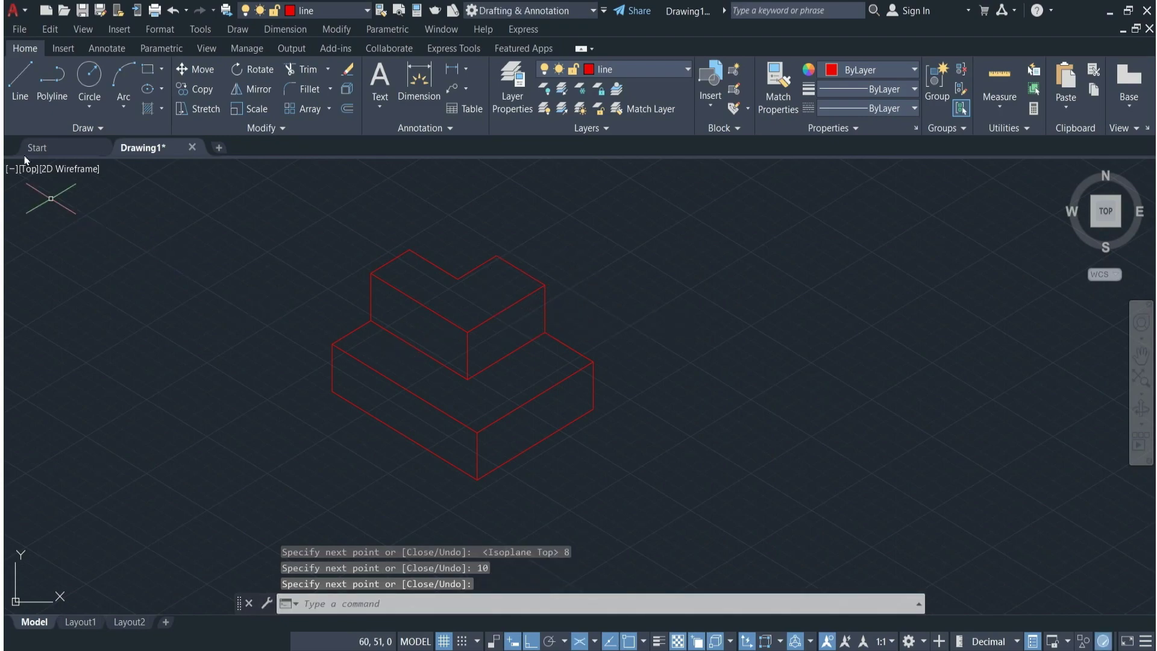
# From the middle tier's top back vertex, draw third-tier edges of 8, 8, 10 and 8.
pyautogui.click(20, 79)
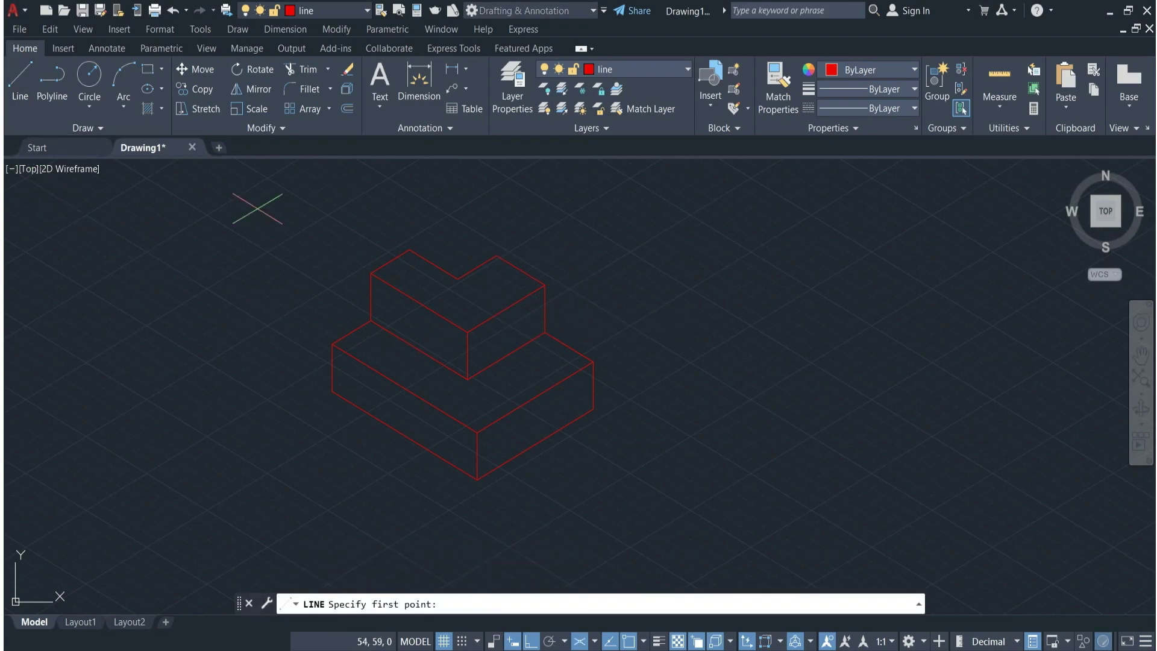
pyautogui.click(409, 248)
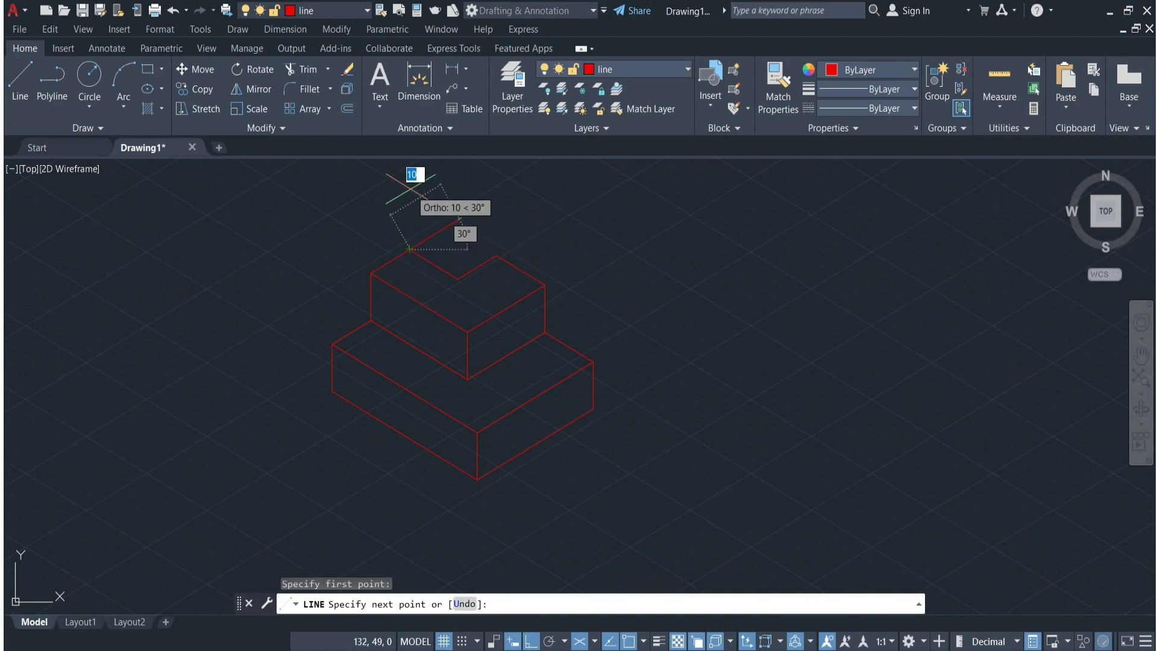
pyautogui.press('F5')
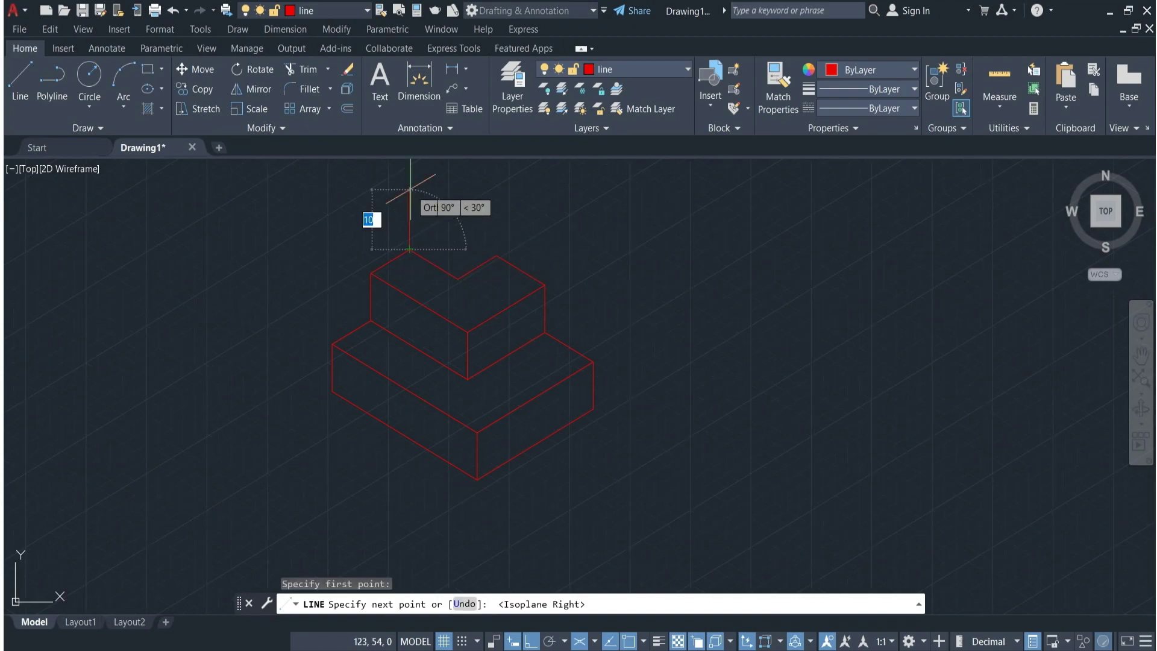
pyautogui.write('8')
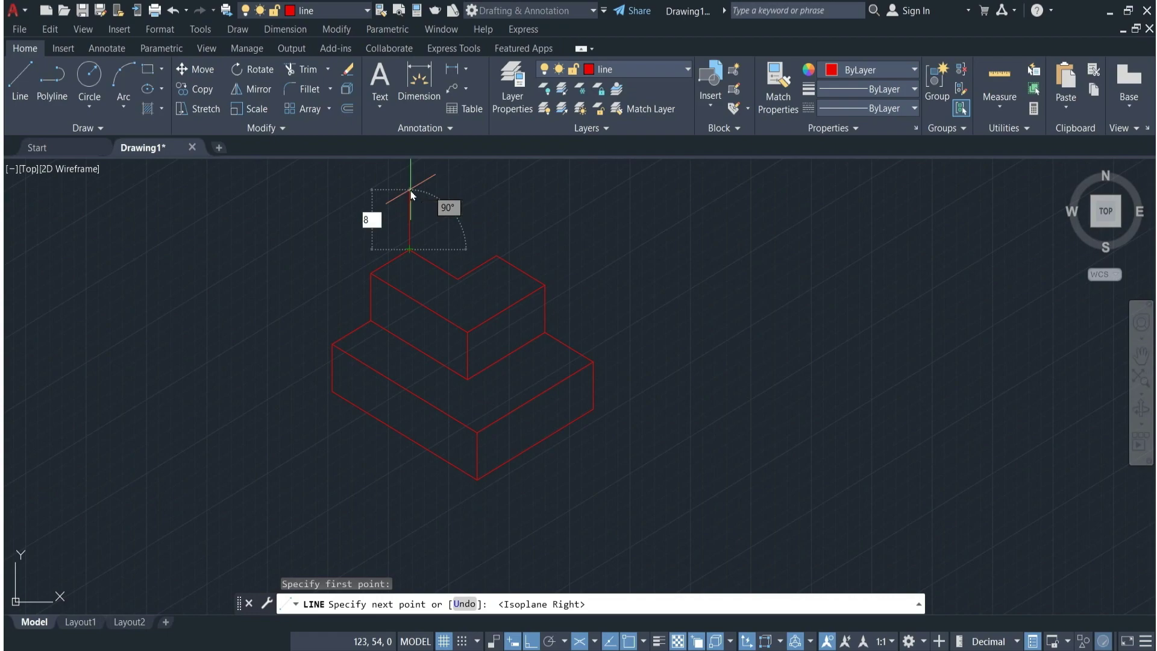
pyautogui.press('Return')
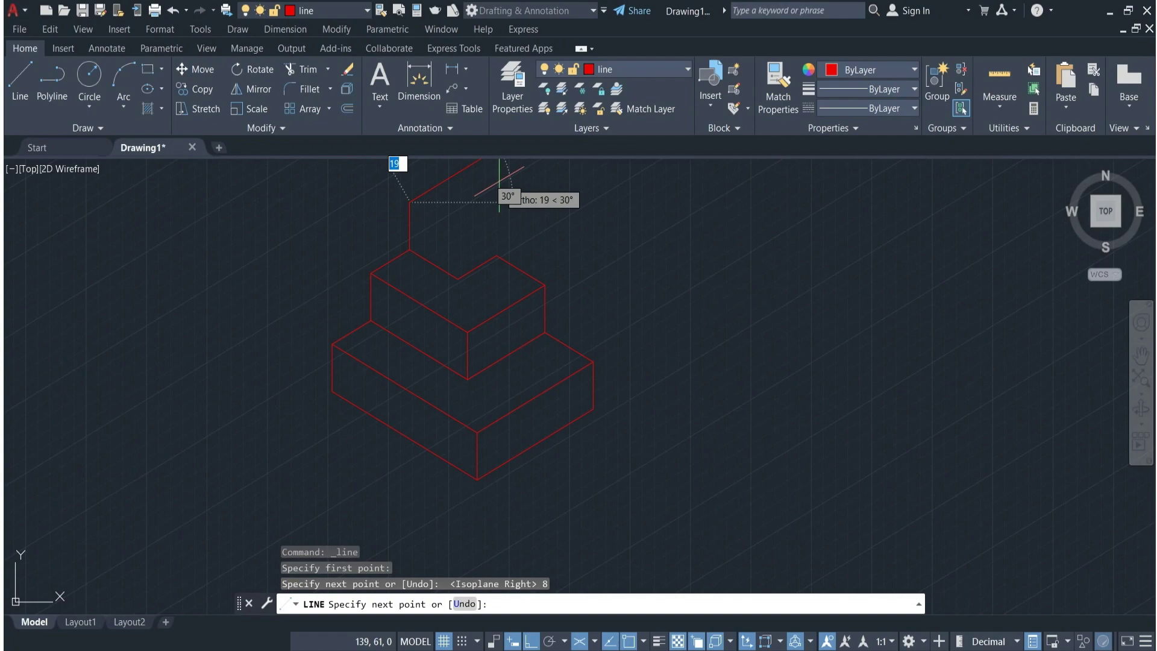
pyautogui.write('8')
pyautogui.press('Return')
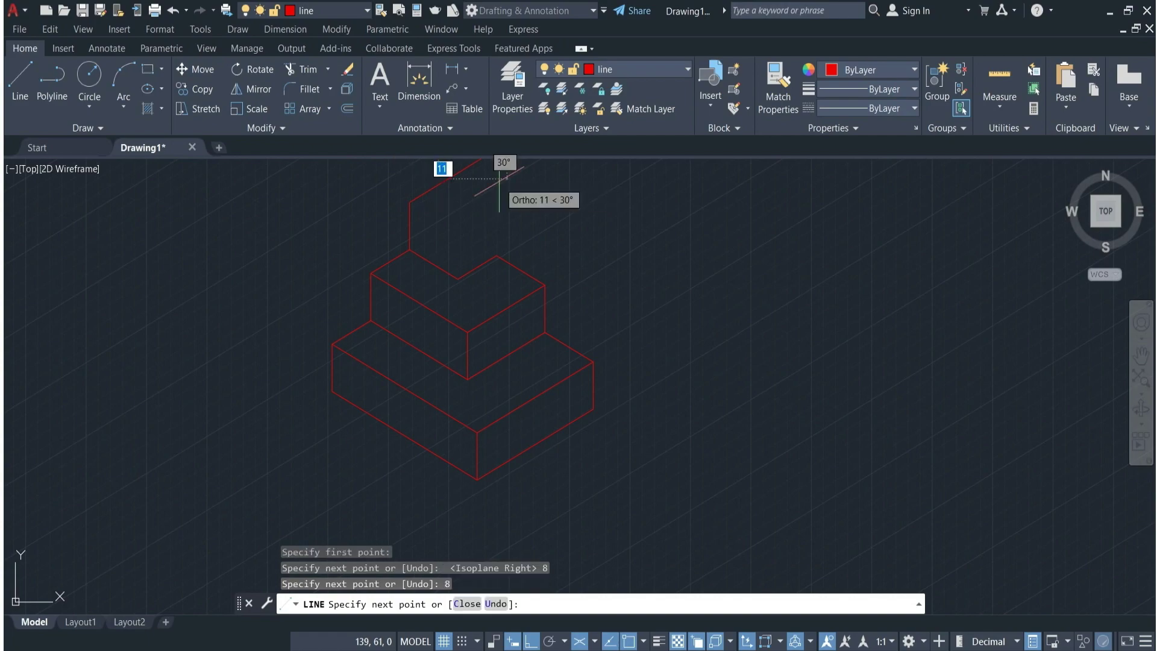
pyautogui.press('F5')
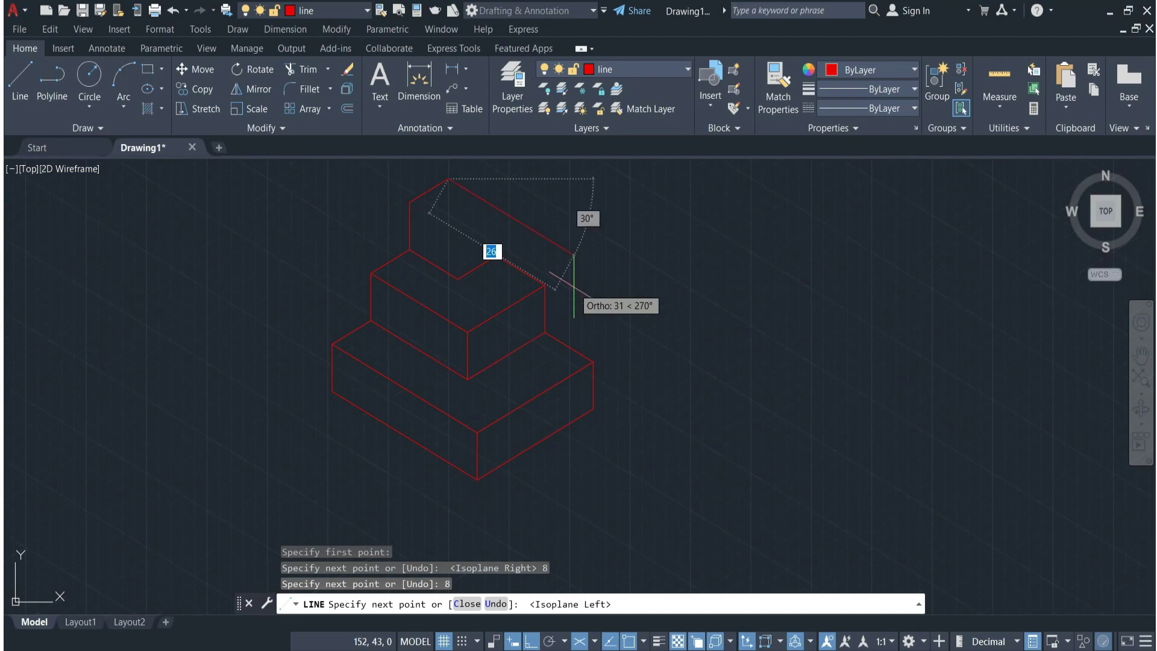
pyautogui.write('1')
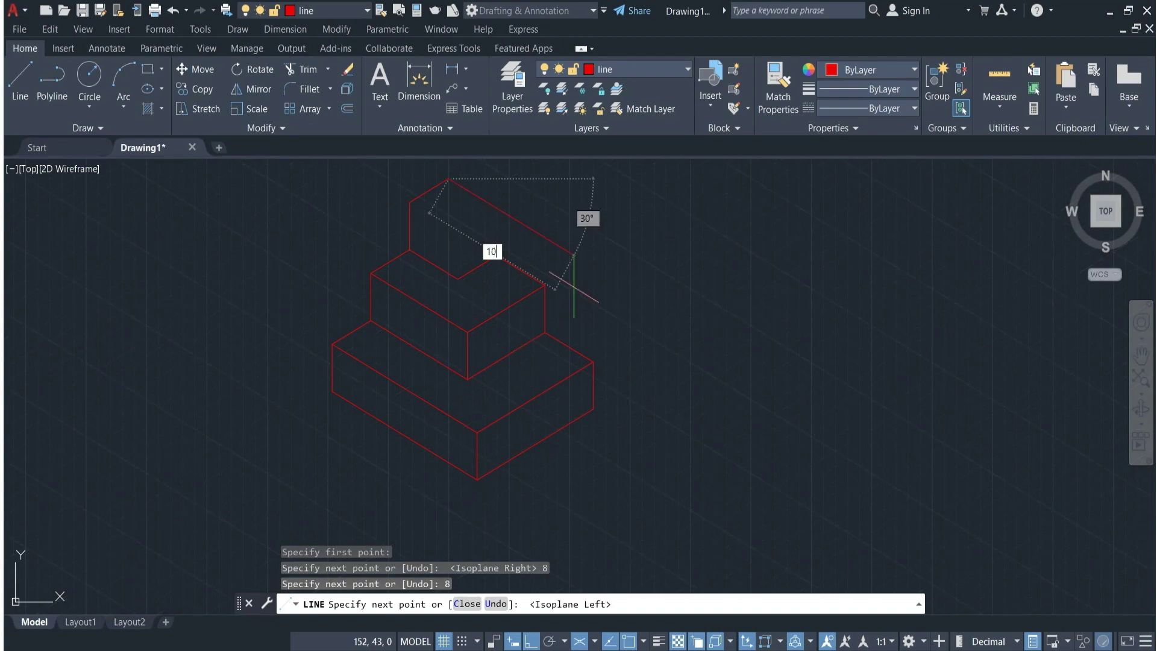
pyautogui.write('0')
pyautogui.press('Return')
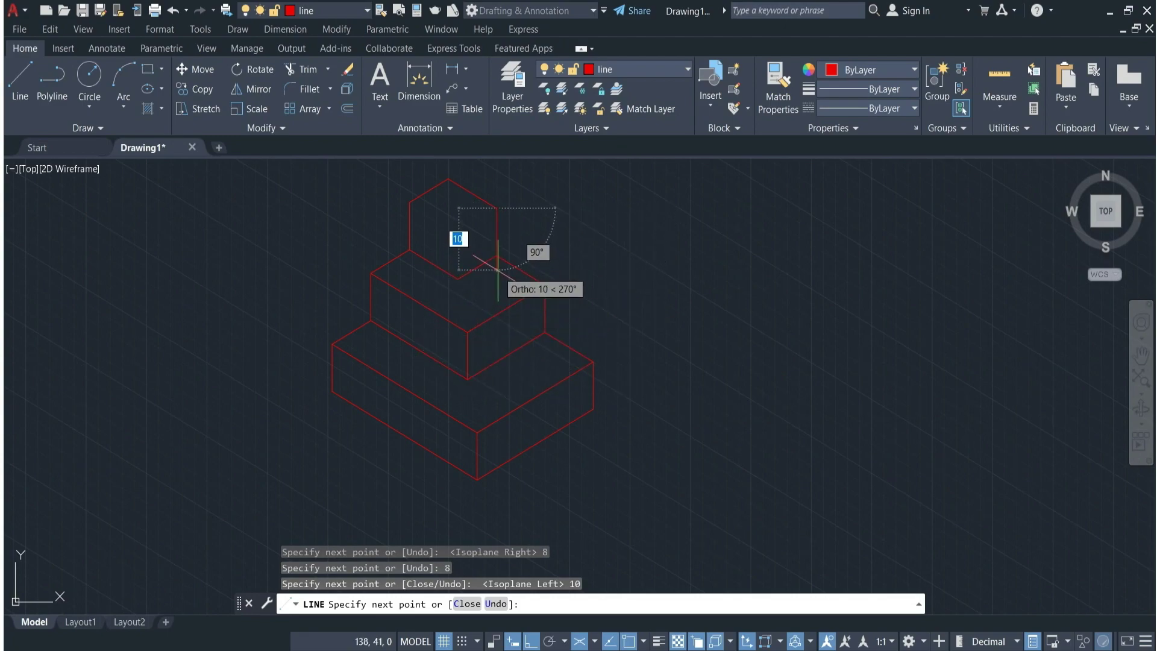
pyautogui.write('8')
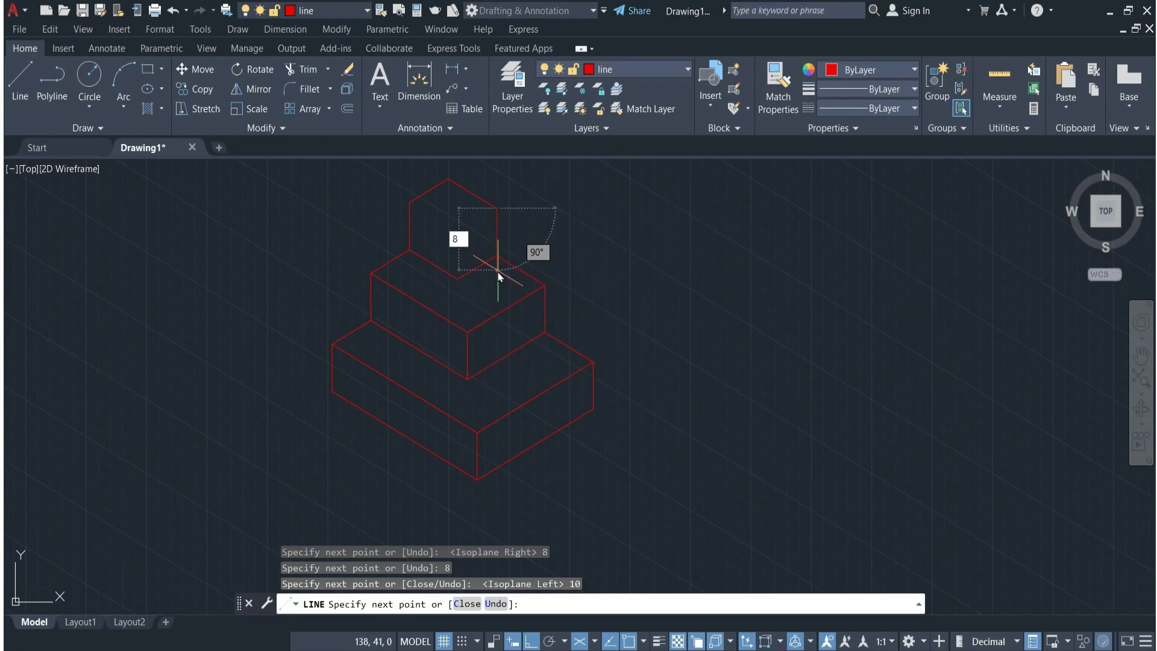
pyautogui.press('Return')
pyautogui.press('Return')
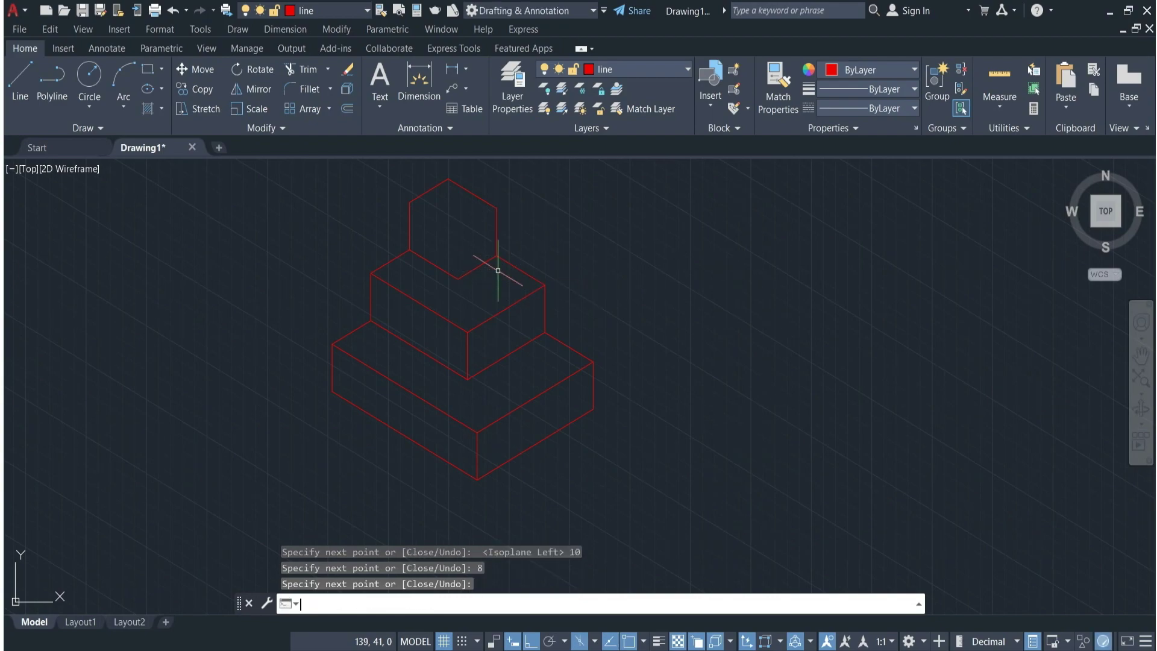
# From the hexagon's top-left vertex, draw a 10-unit edge, then an 8-unit edge on the Top isoplane.
pyautogui.click(20, 81)
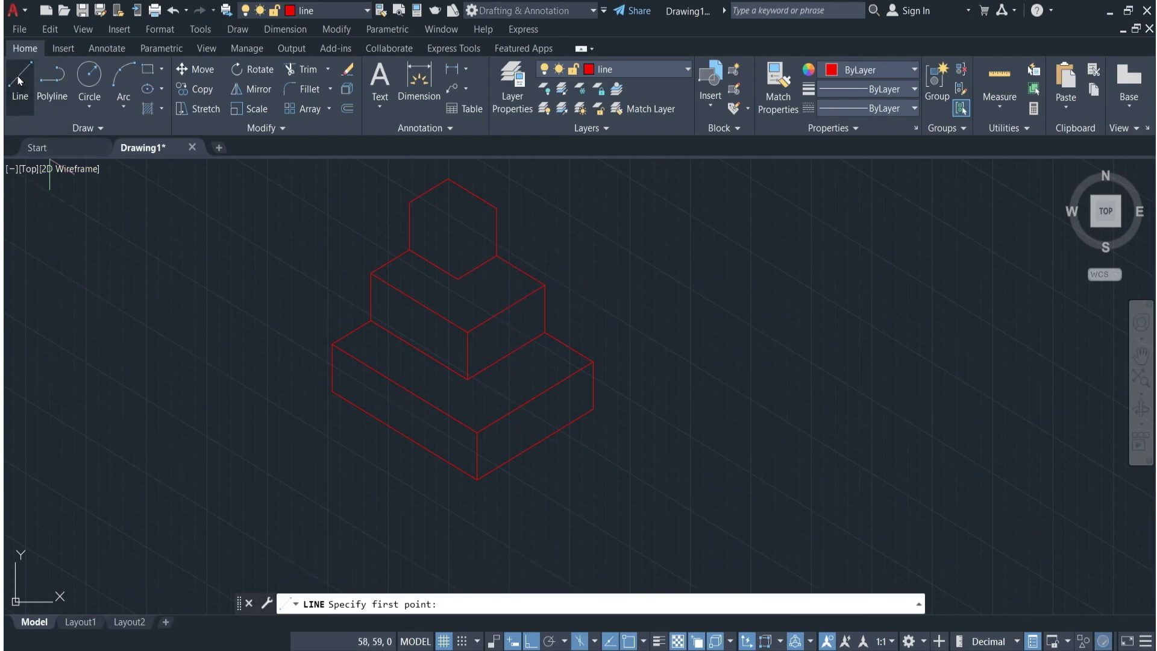
pyautogui.click(409, 208)
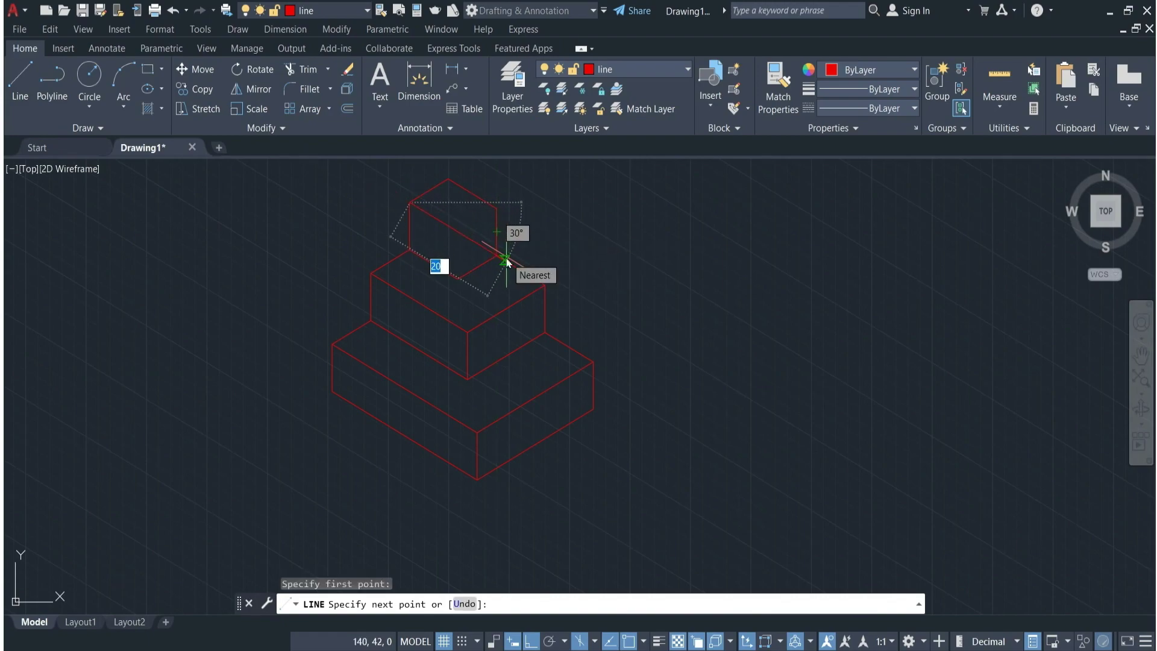
pyautogui.write('10')
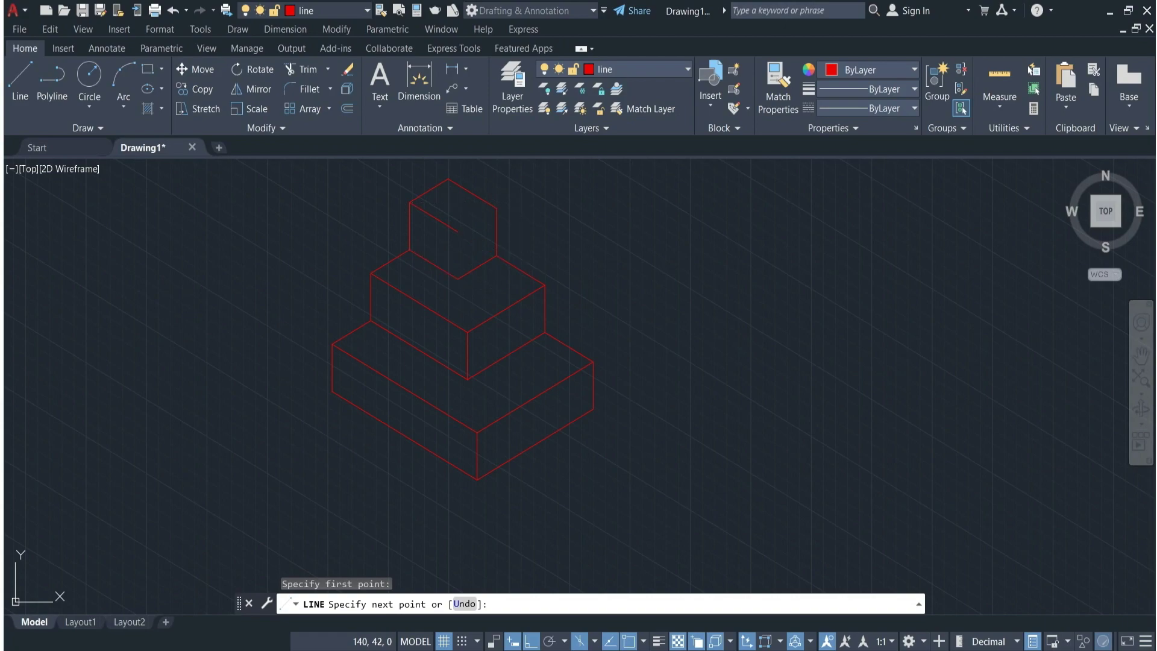
pyautogui.press('Return')
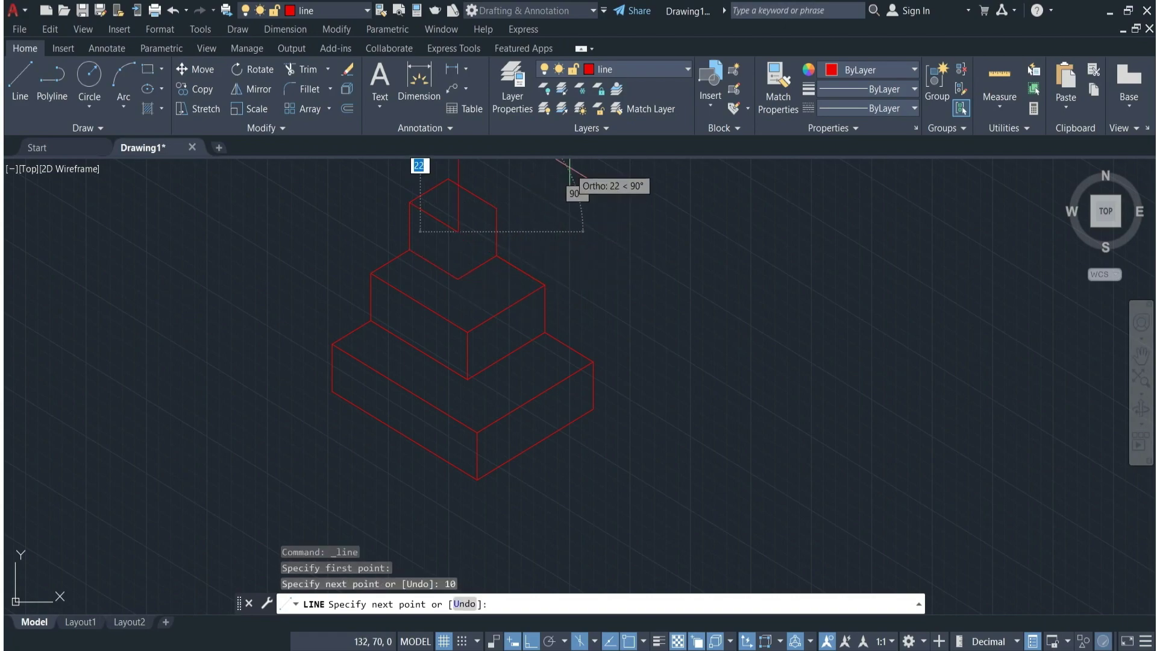
pyautogui.press('F5')
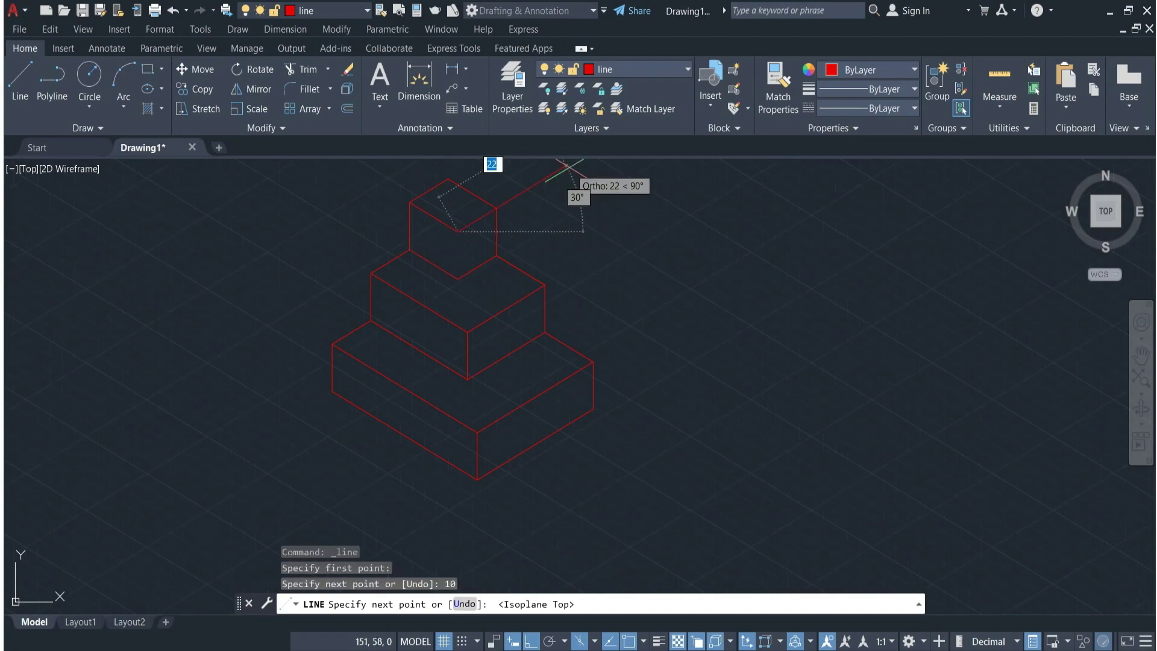
pyautogui.write('8')
pyautogui.press('Return')
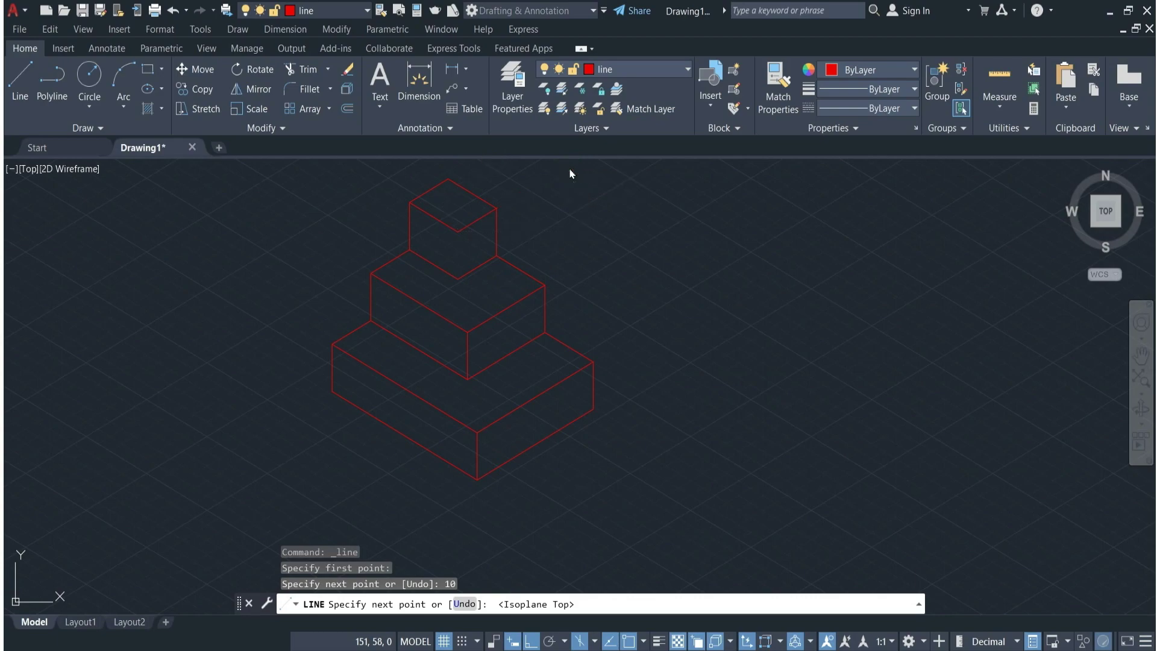
pyautogui.press('Return')
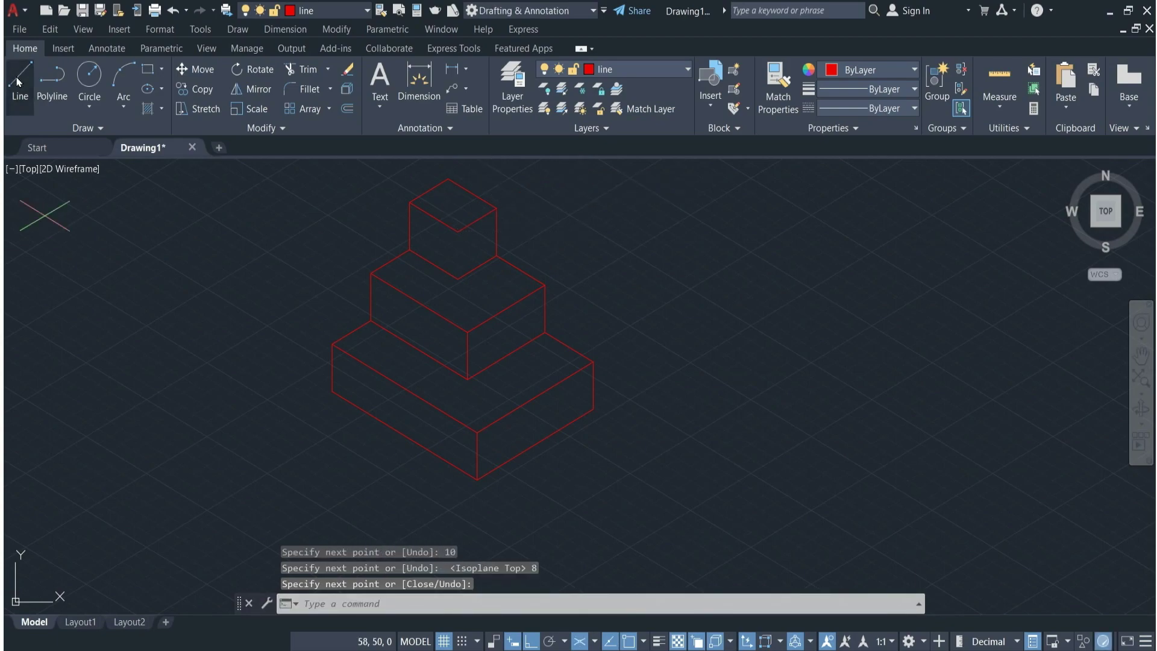
# Draw an 8-unit vertical front edge from the top block's inner corner on the Right isoplane.
pyautogui.click(20, 77)
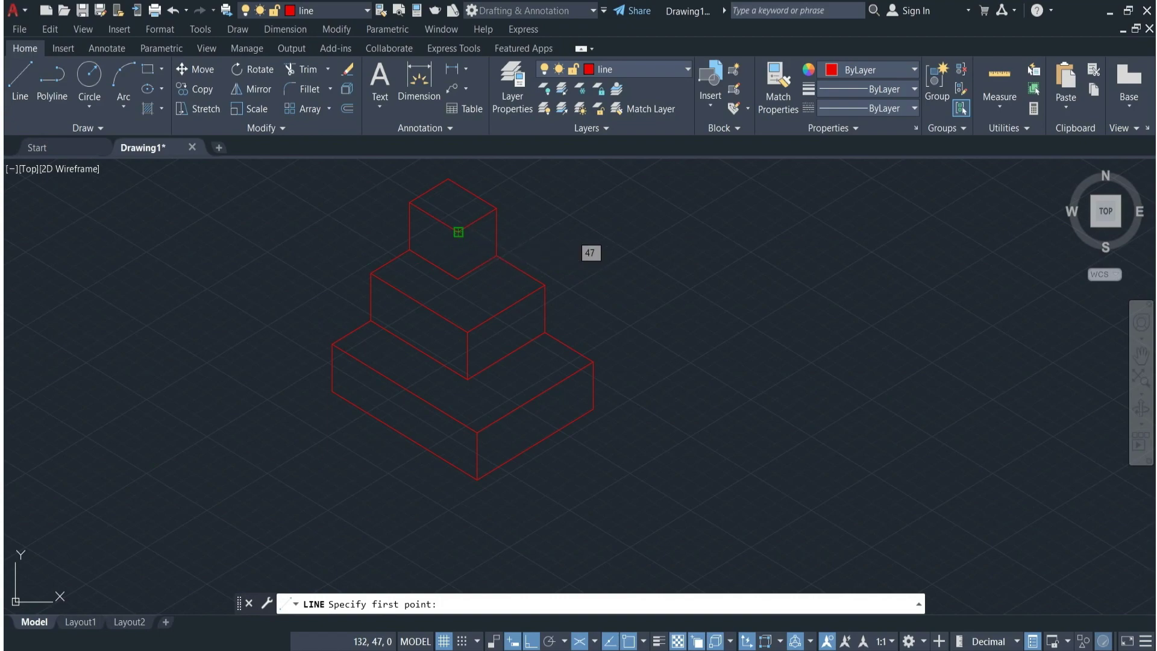
pyautogui.click(458, 231)
pyautogui.press('F5')
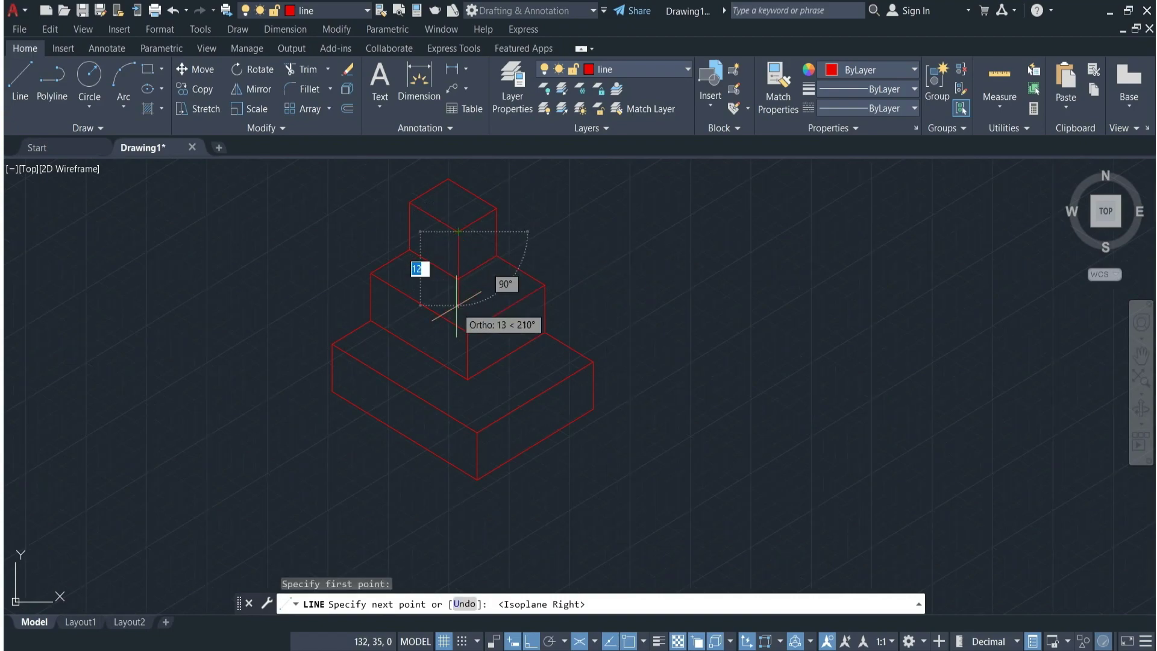
pyautogui.write('8')
pyautogui.press('Return')
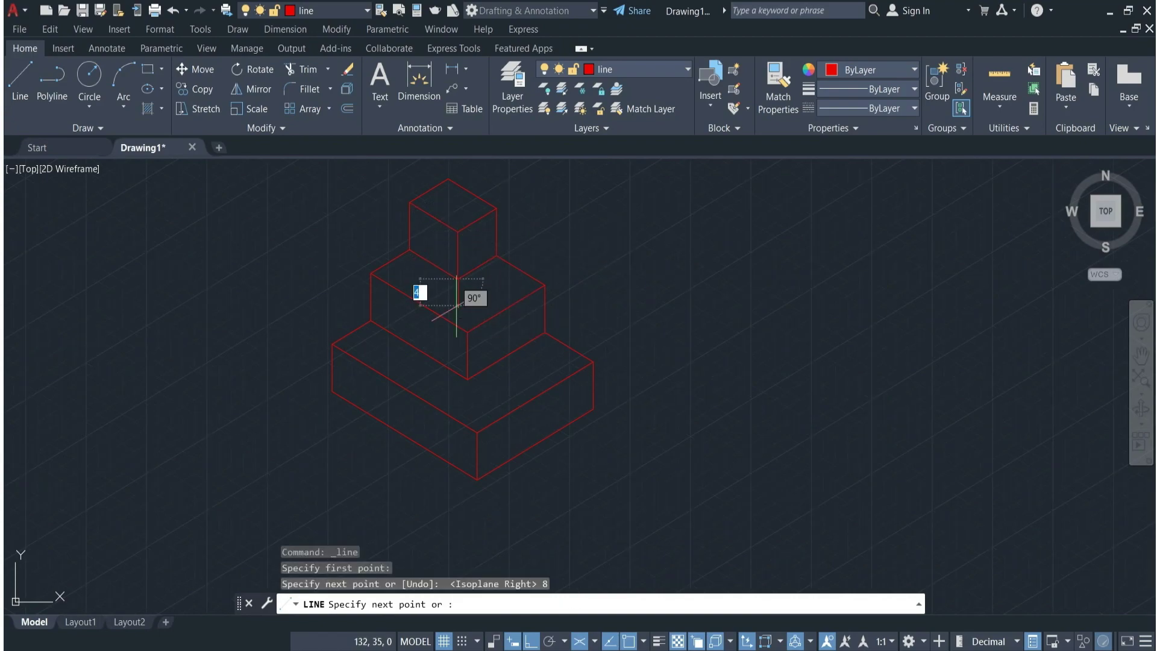
pyautogui.press('Return')
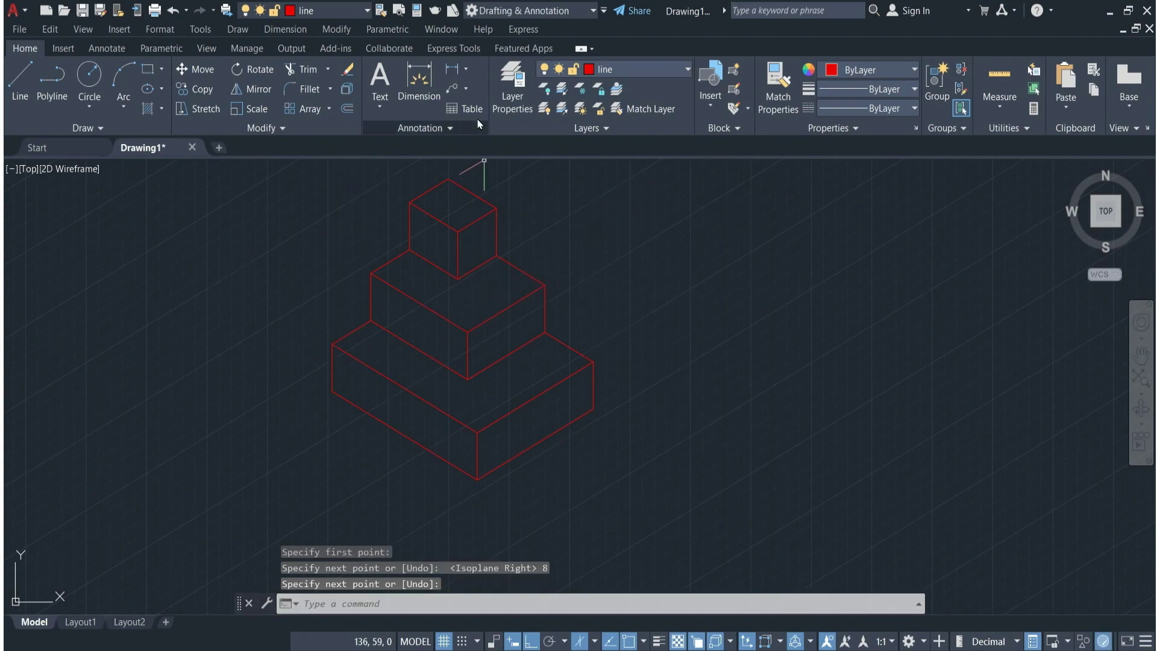
# Cancel the started aligned dimension and switch the current layer to 'dim'.
pyautogui.click(464, 75)
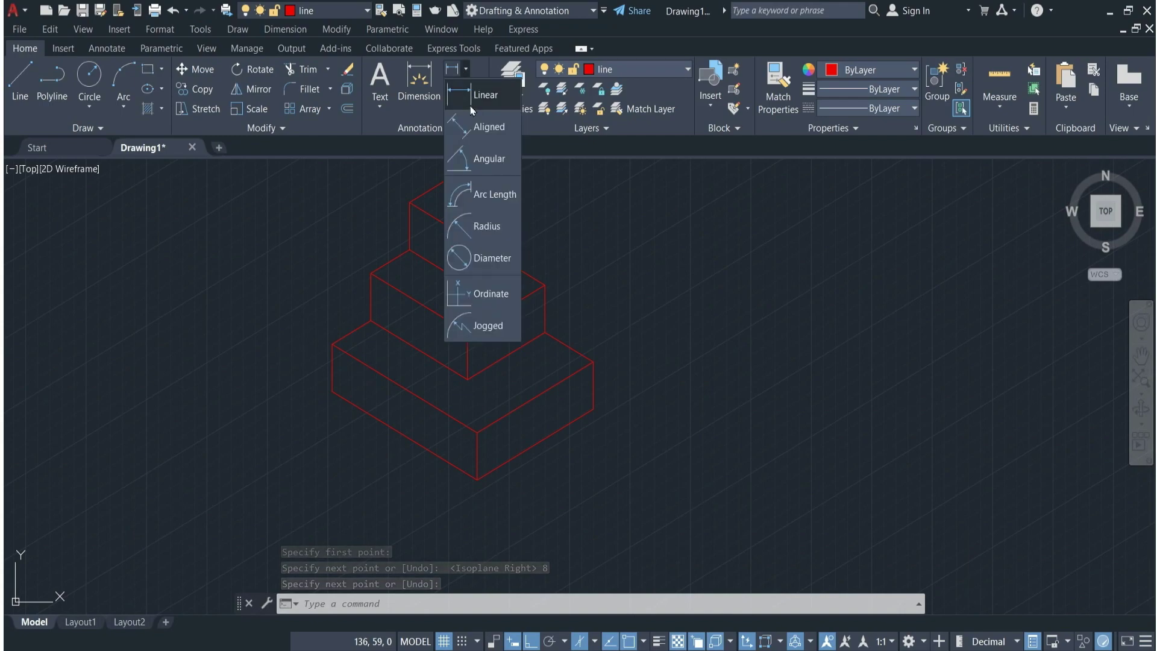
pyautogui.click(473, 121)
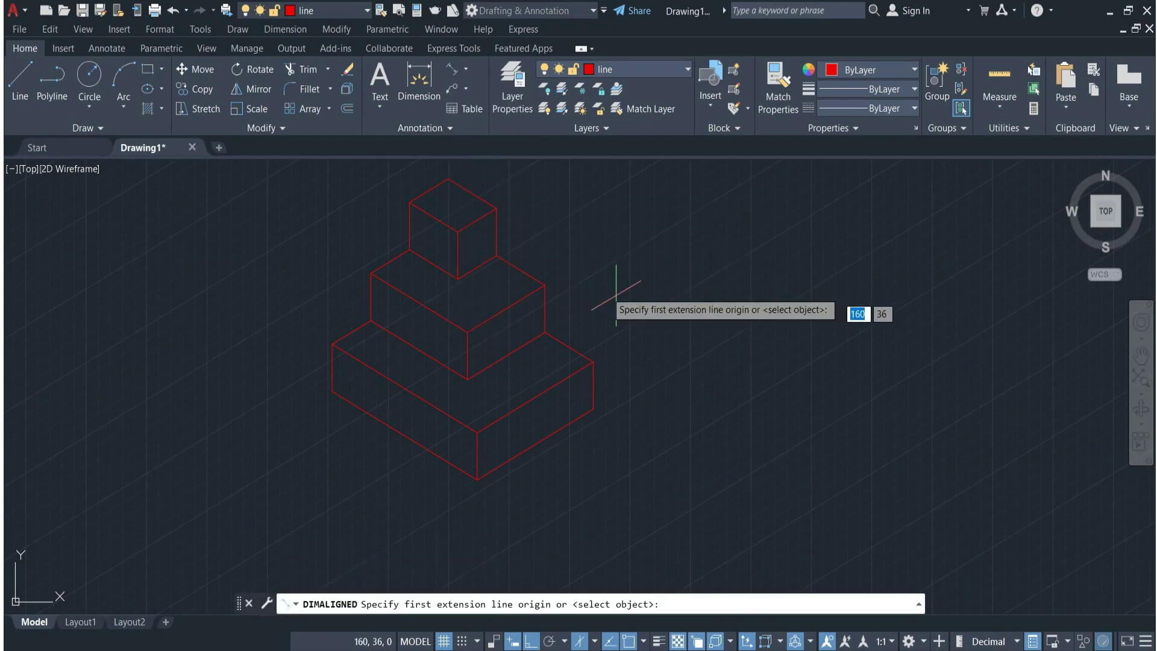
pyautogui.press('Escape')
pyautogui.click(663, 69)
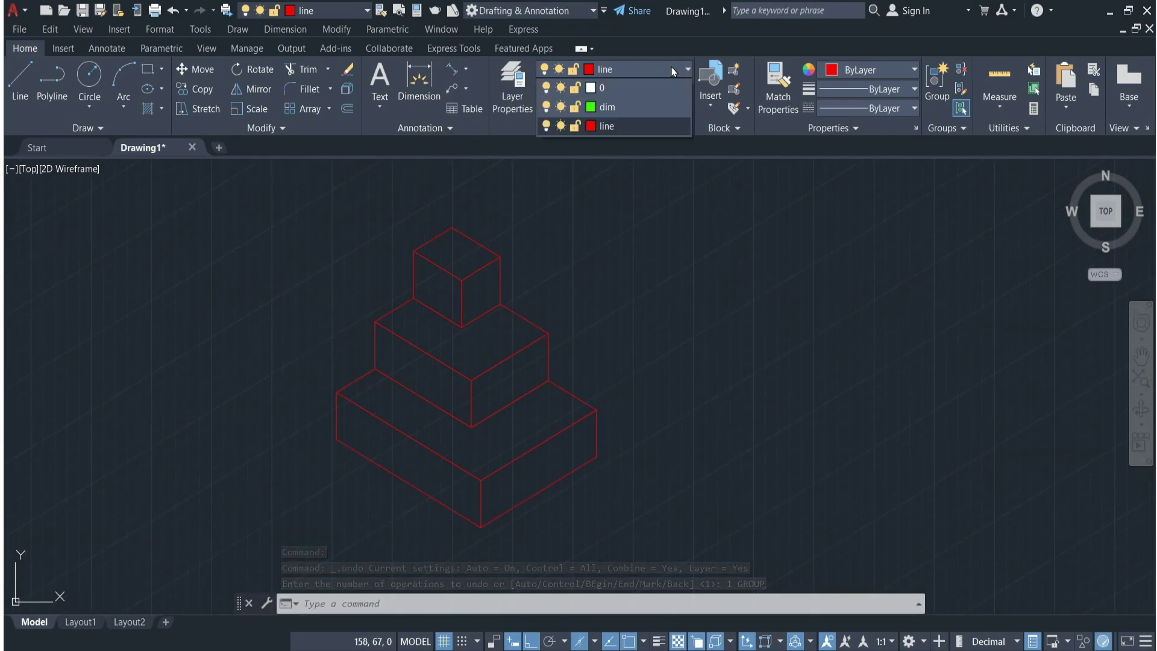
pyautogui.click(613, 111)
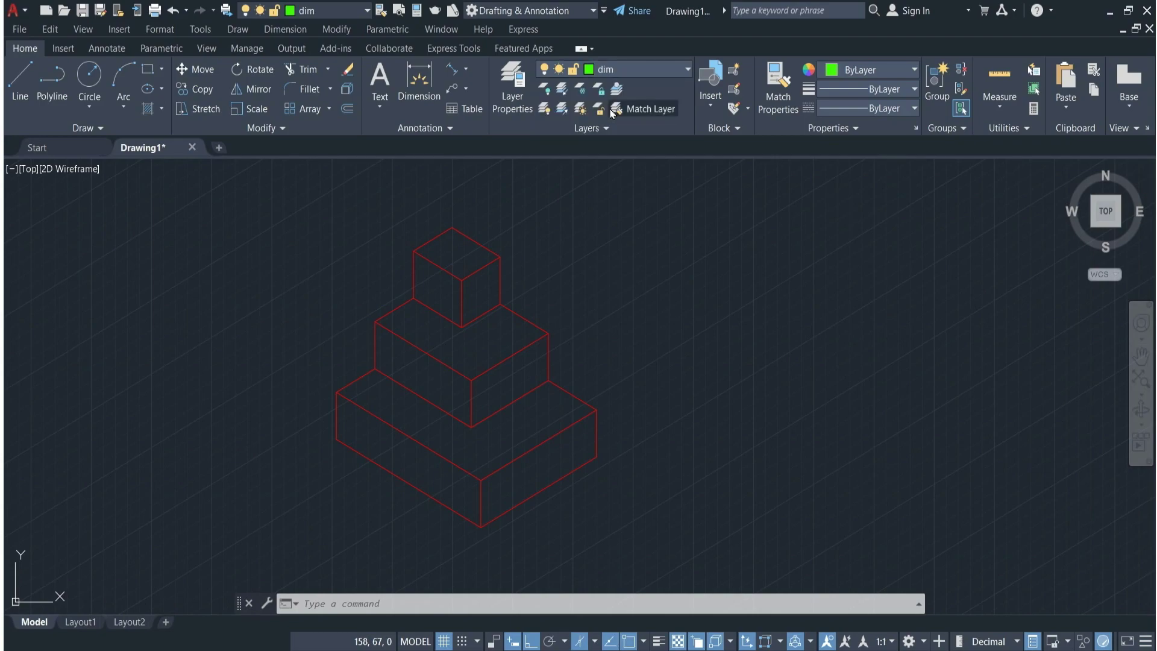
# Add an aligned 10 dimension along the top cube's right depth edge.
pyautogui.click(464, 74)
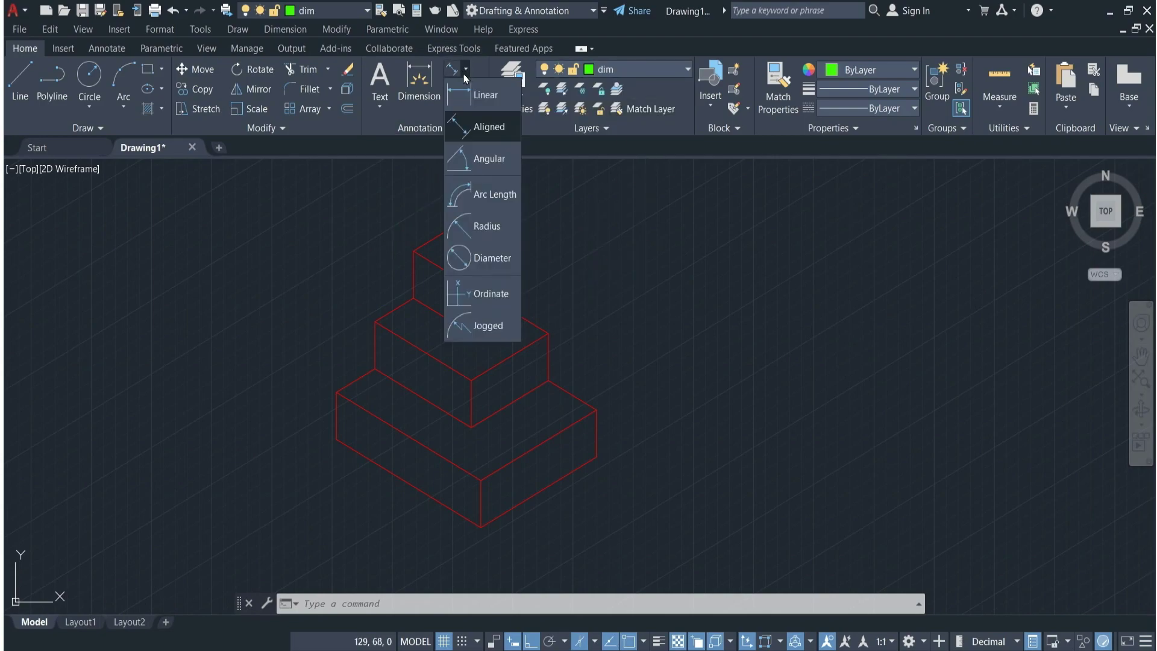
pyautogui.click(478, 122)
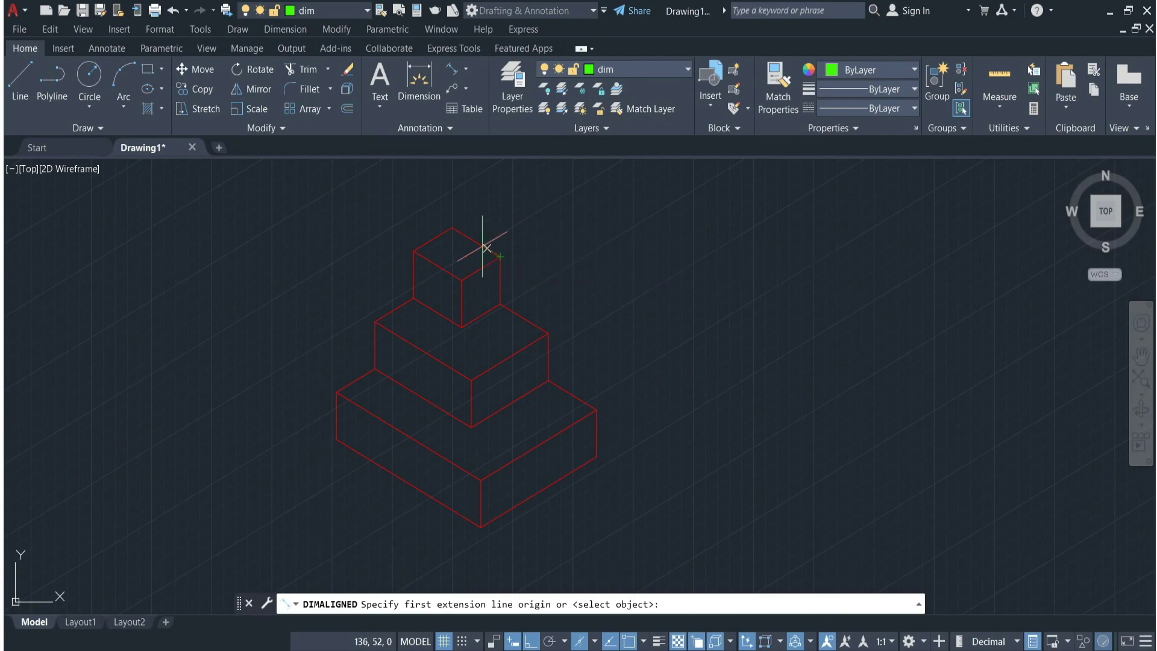
pyautogui.click(452, 227)
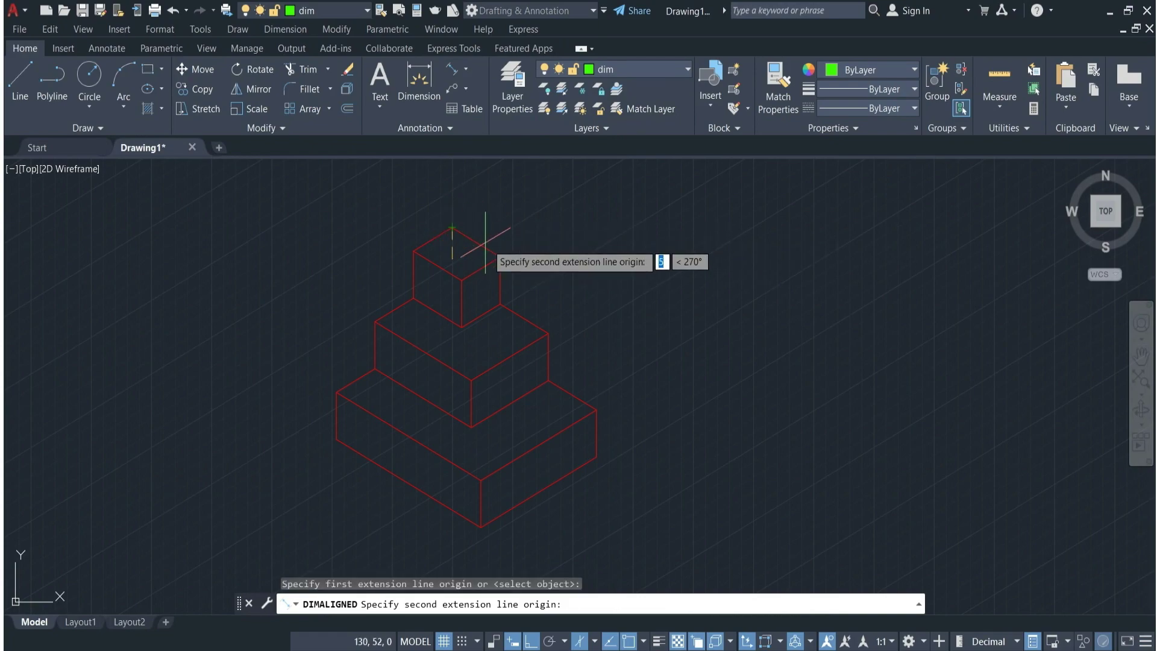
pyautogui.click(500, 257)
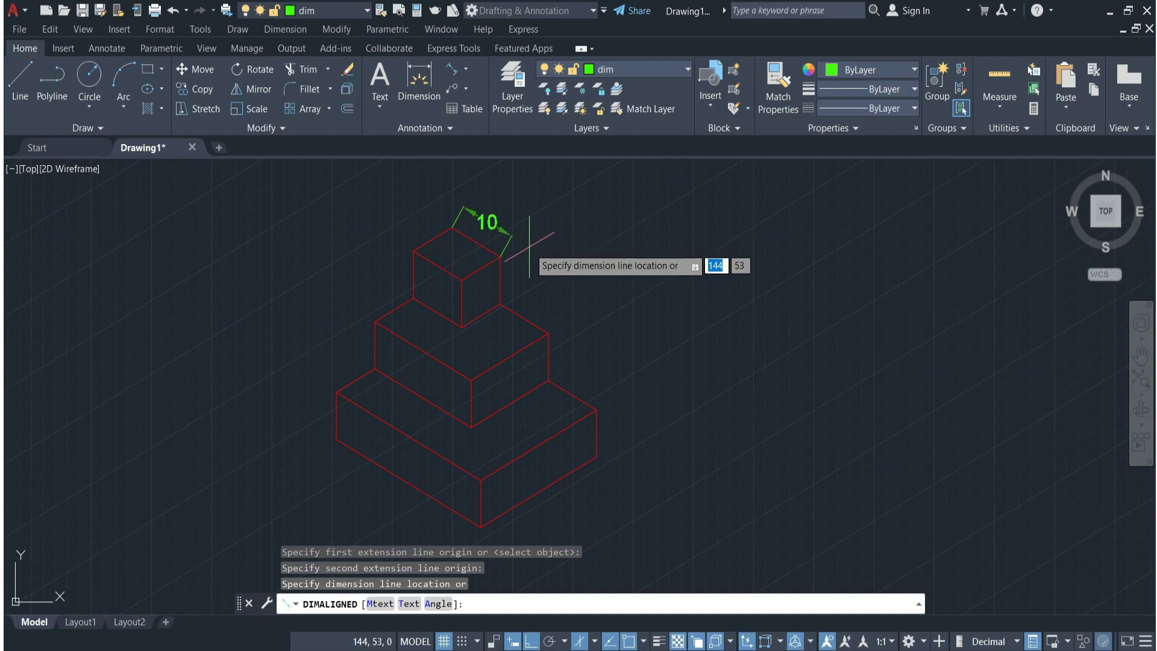
pyautogui.click(524, 243)
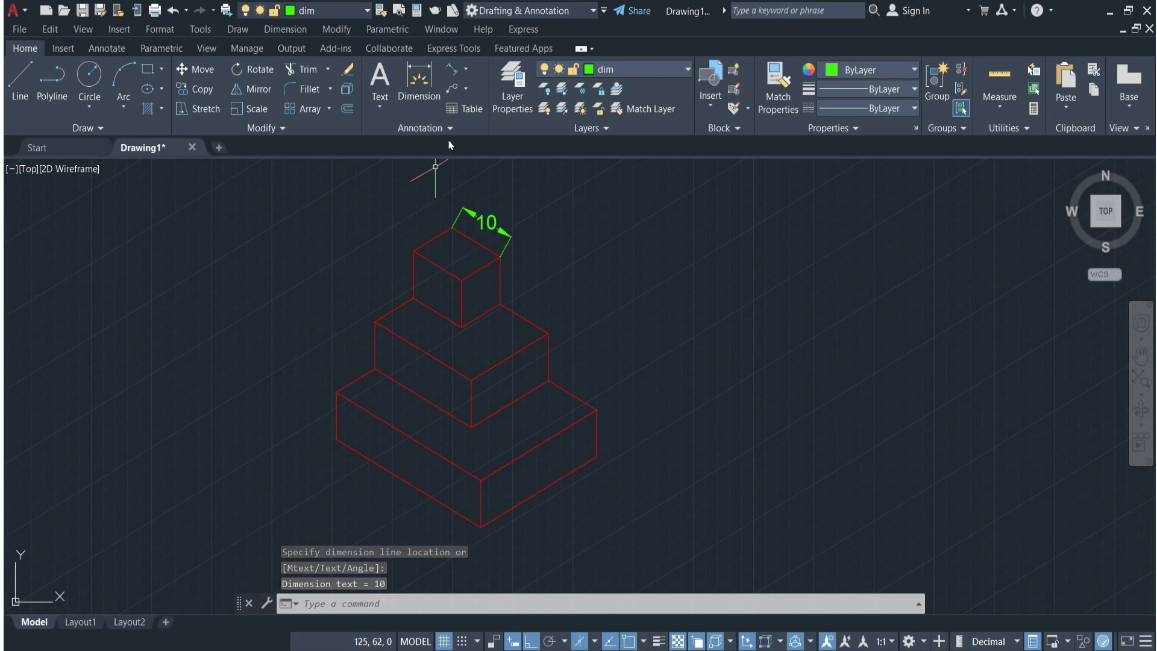
# Add aligned 10 dimensions along the middle and base tiers' right depth edges.
pyautogui.click(452, 71)
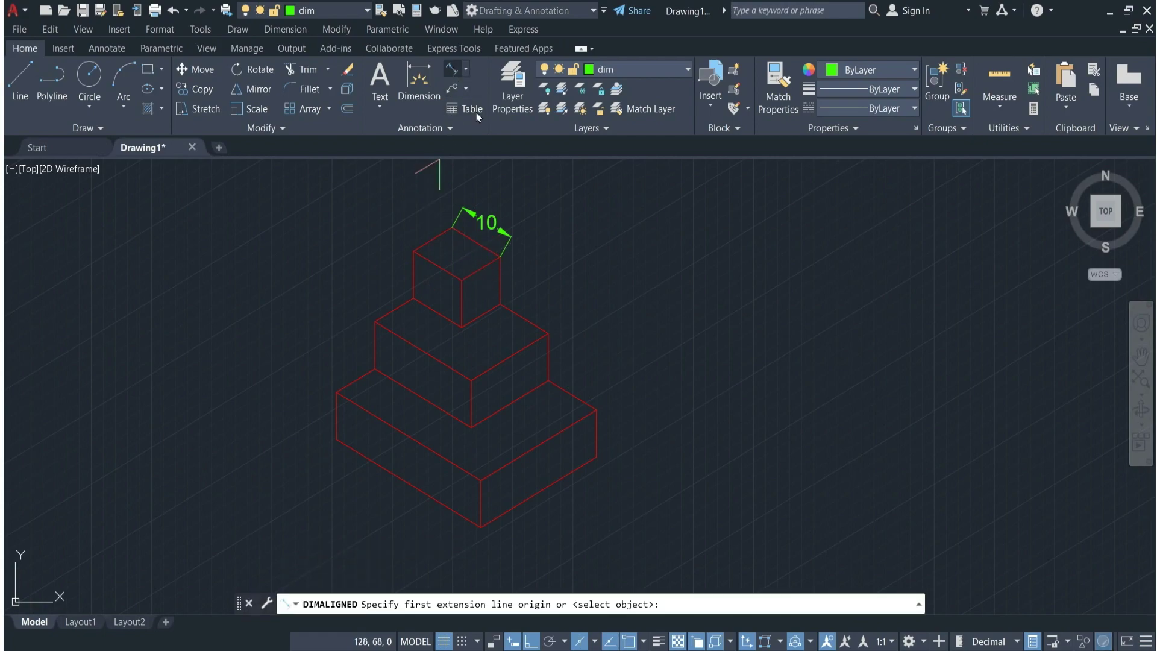
pyautogui.click(501, 303)
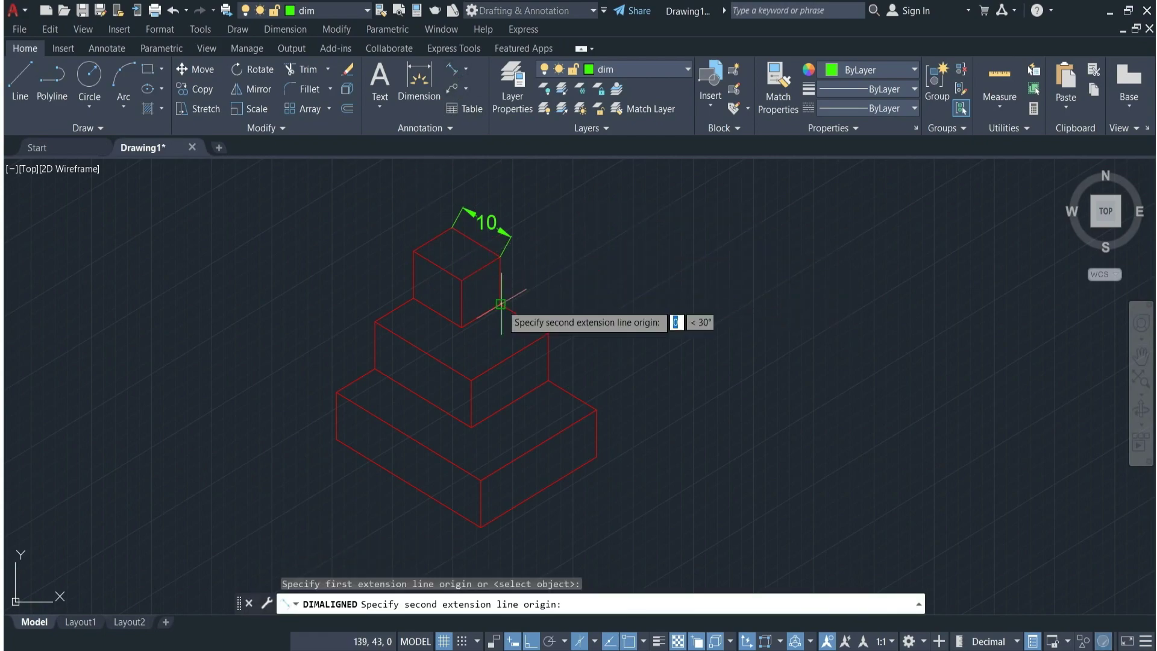
pyautogui.click(549, 331)
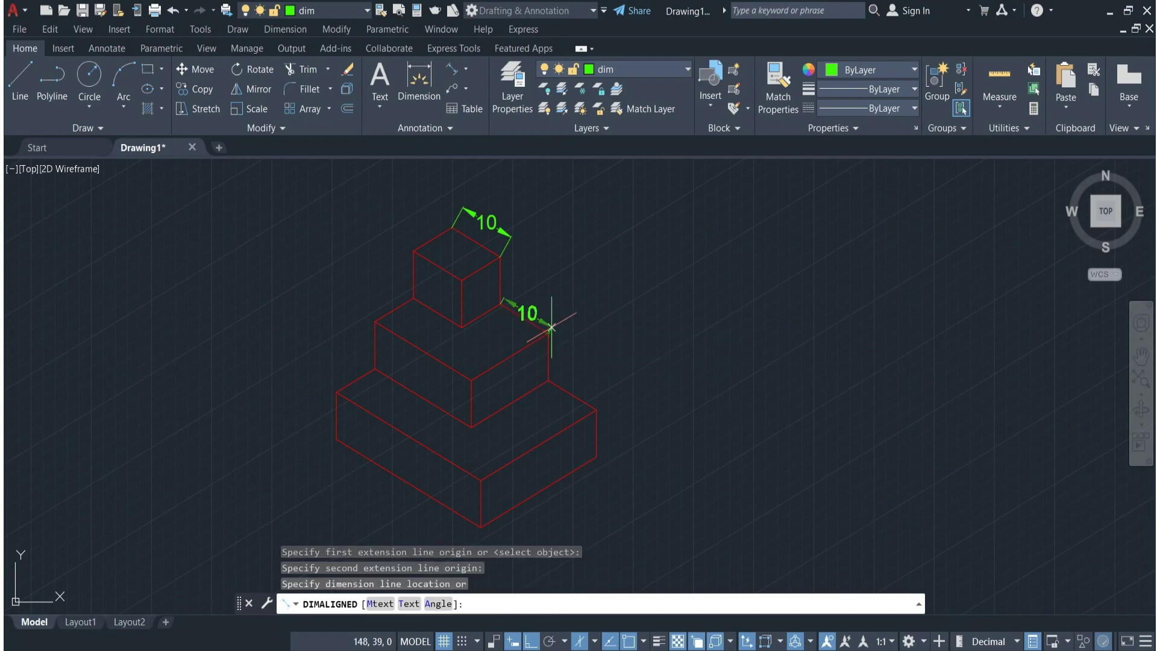
pyautogui.click(563, 316)
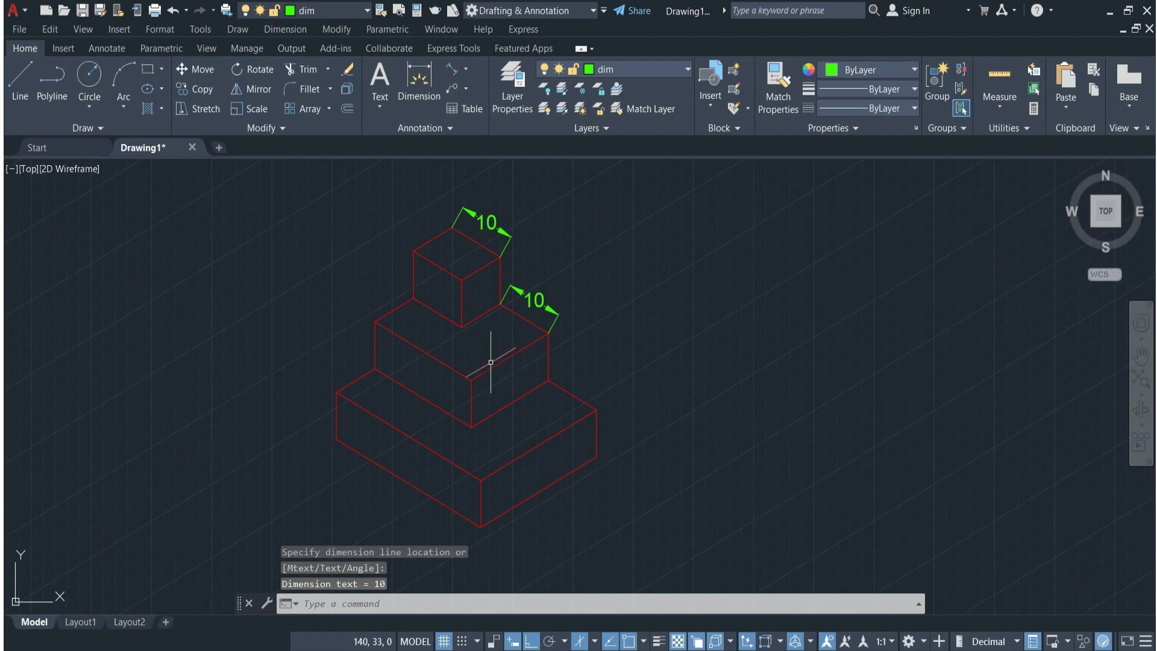
pyautogui.click(451, 76)
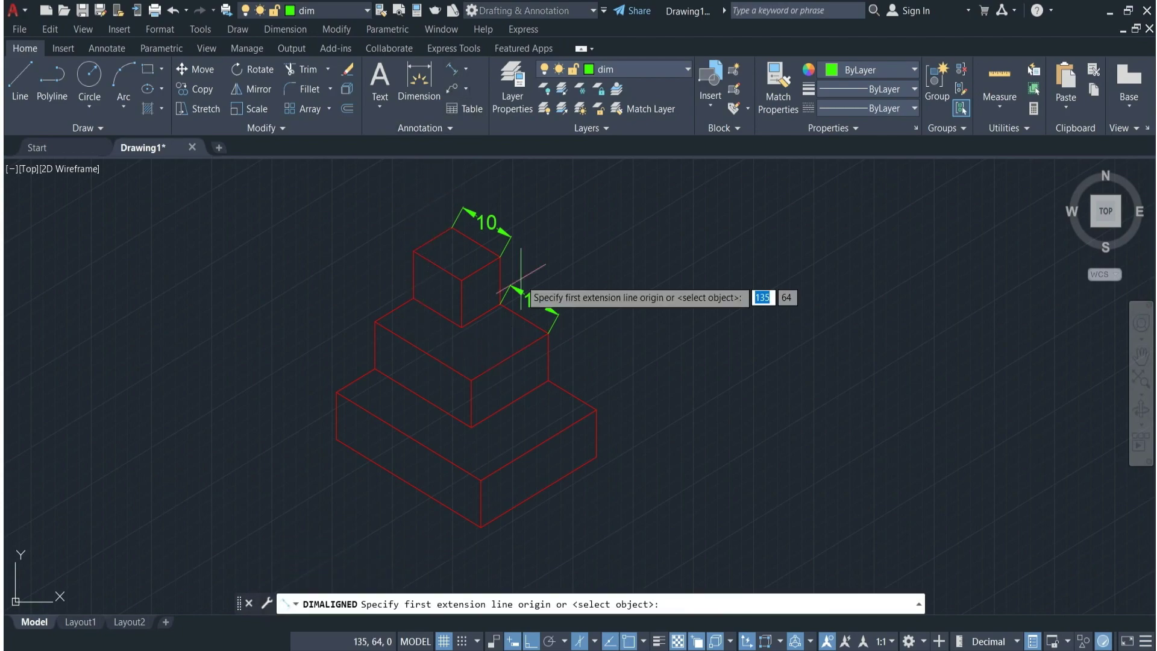
pyautogui.click(549, 382)
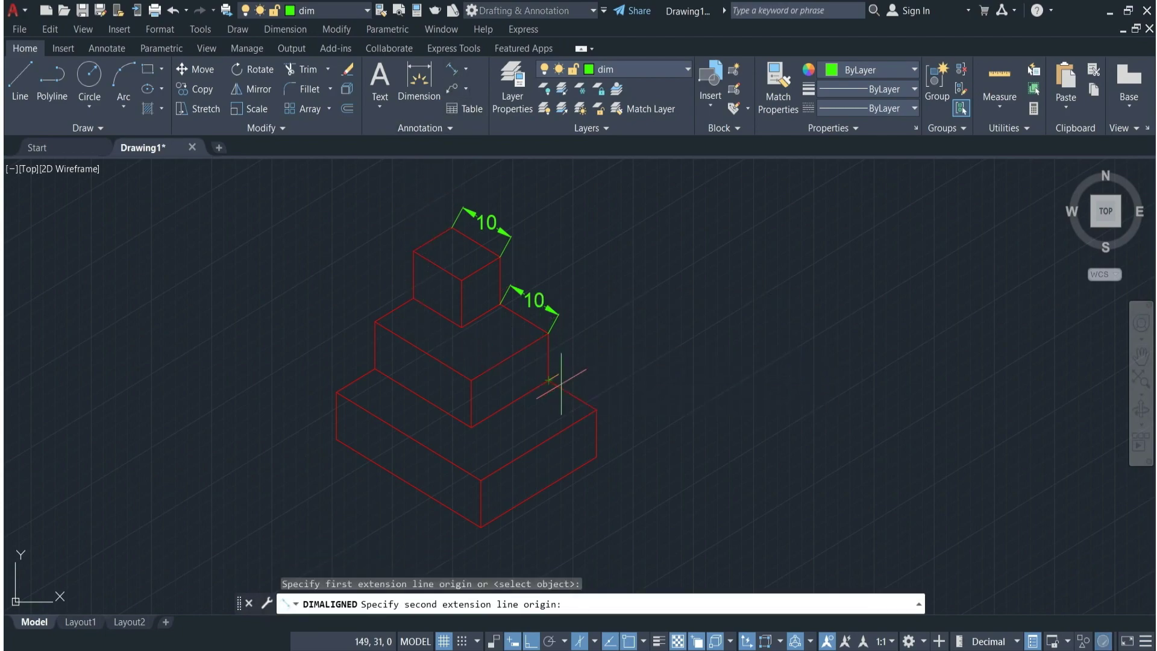
pyautogui.click(596, 410)
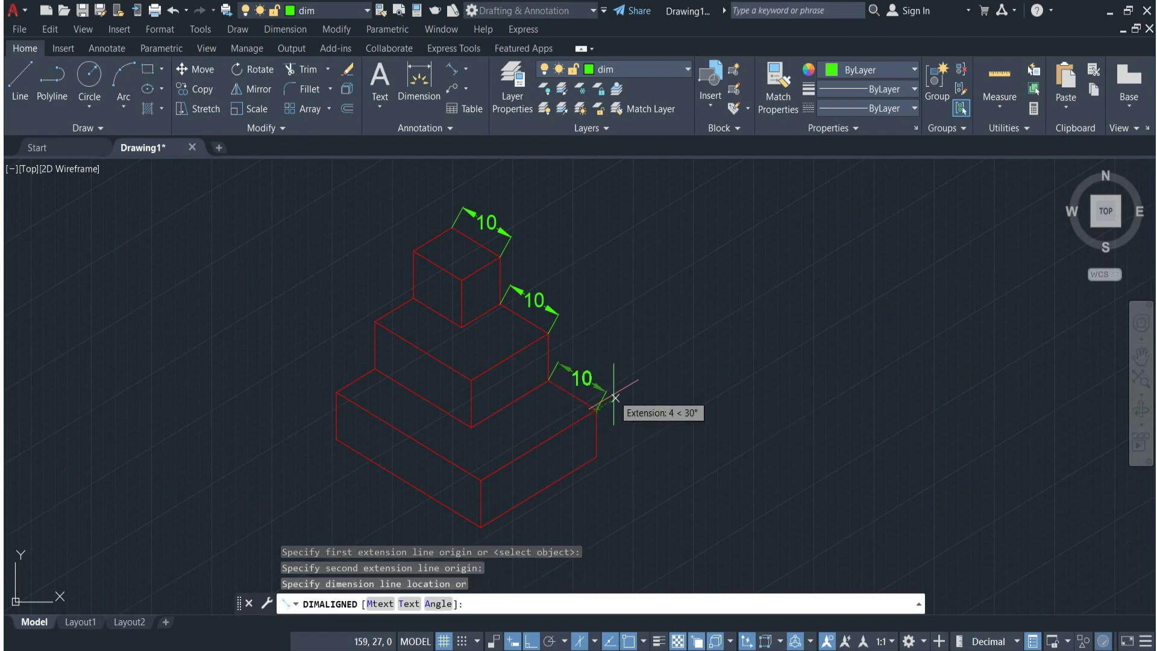
pyautogui.click(609, 388)
pyautogui.click(452, 69)
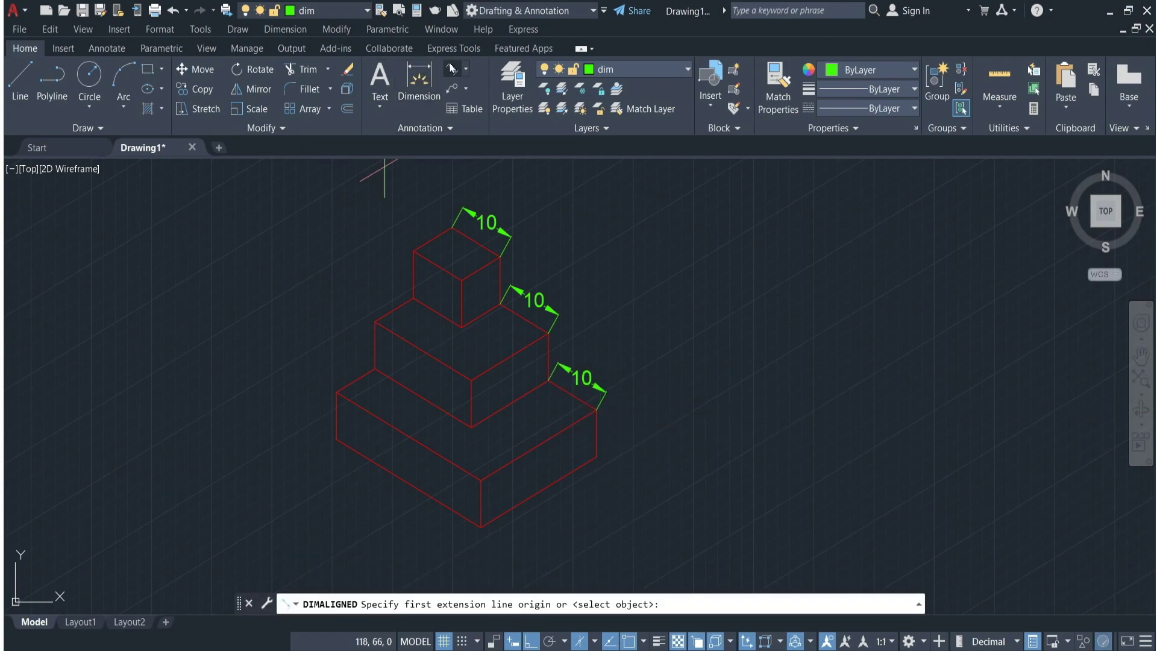
# Place aligned 8 height dimensions left of the top, middle and base tiers' vertical edges.
pyautogui.click(414, 250)
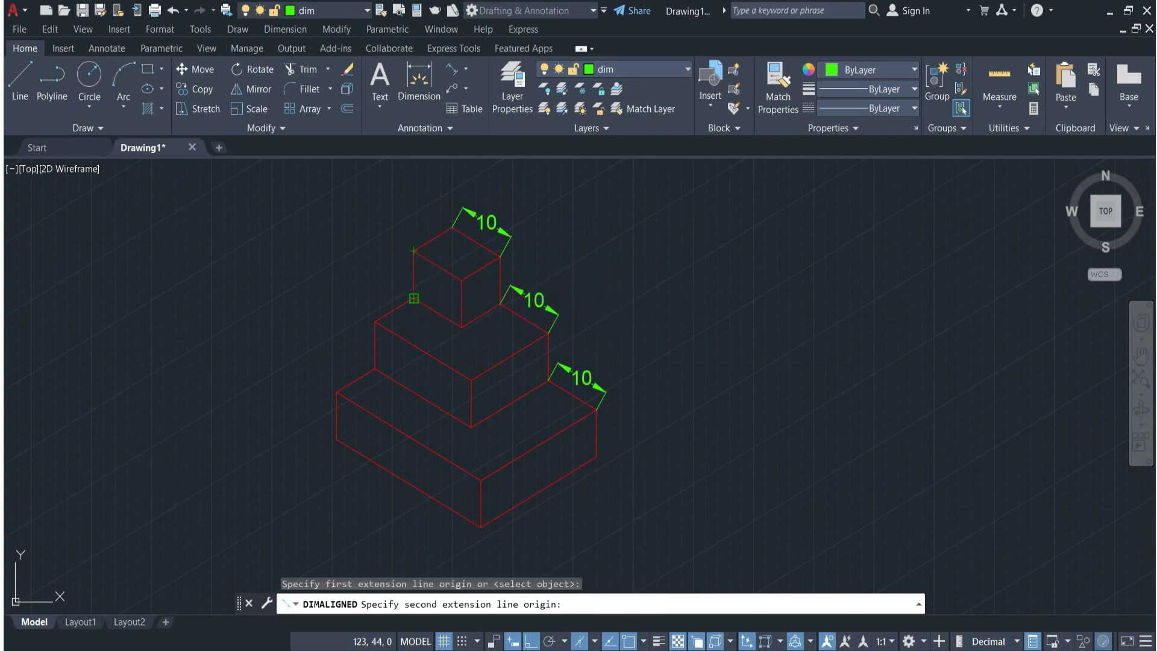
pyautogui.click(414, 298)
pyautogui.click(391, 299)
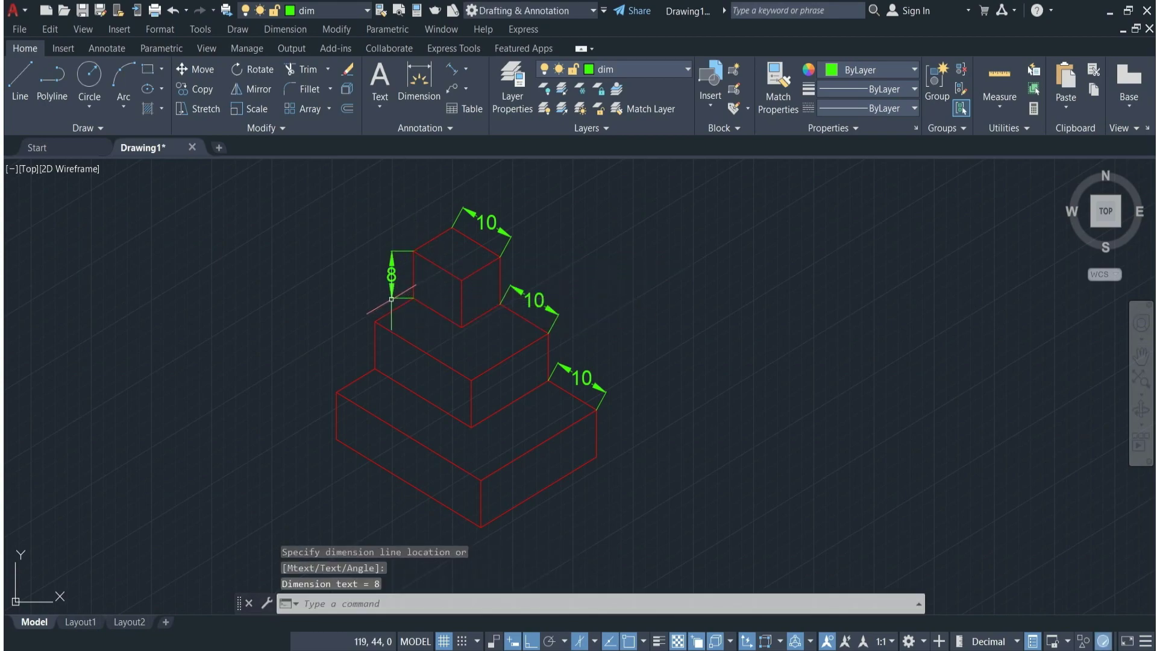
pyautogui.press('Return')
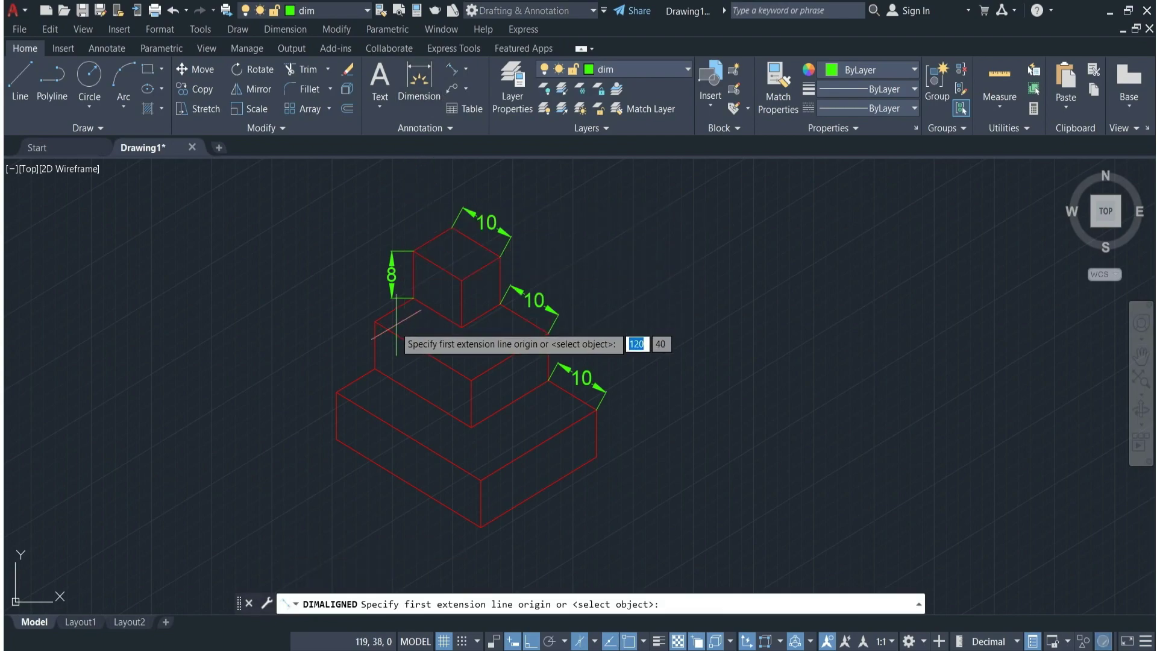
pyautogui.click(375, 322)
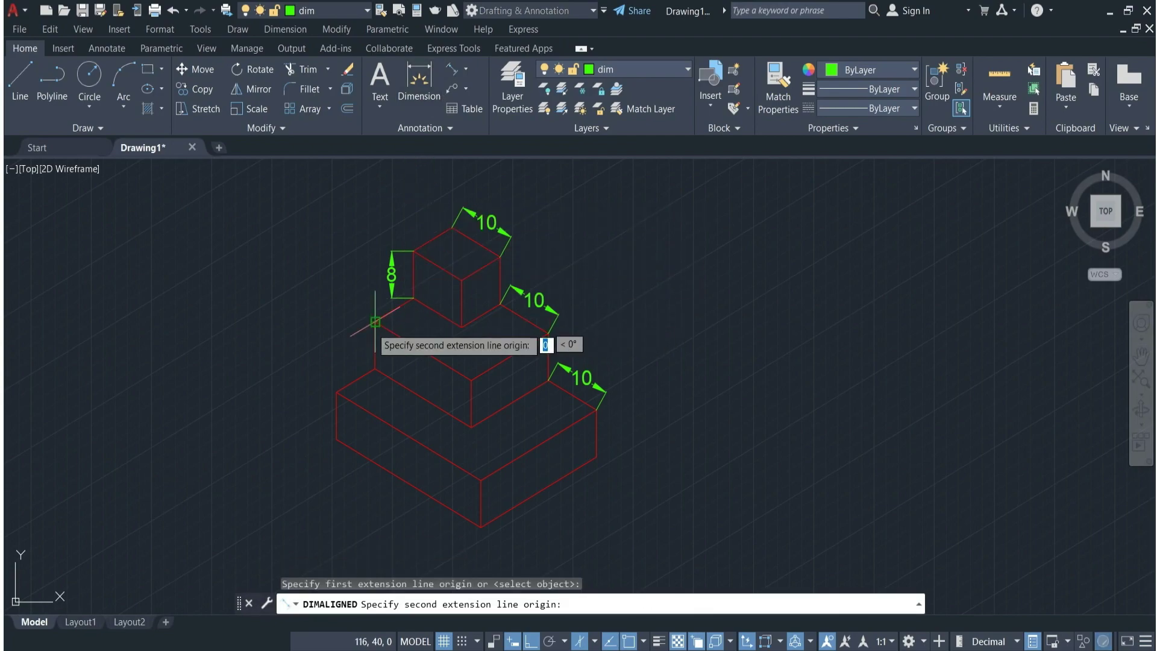
pyautogui.click(375, 368)
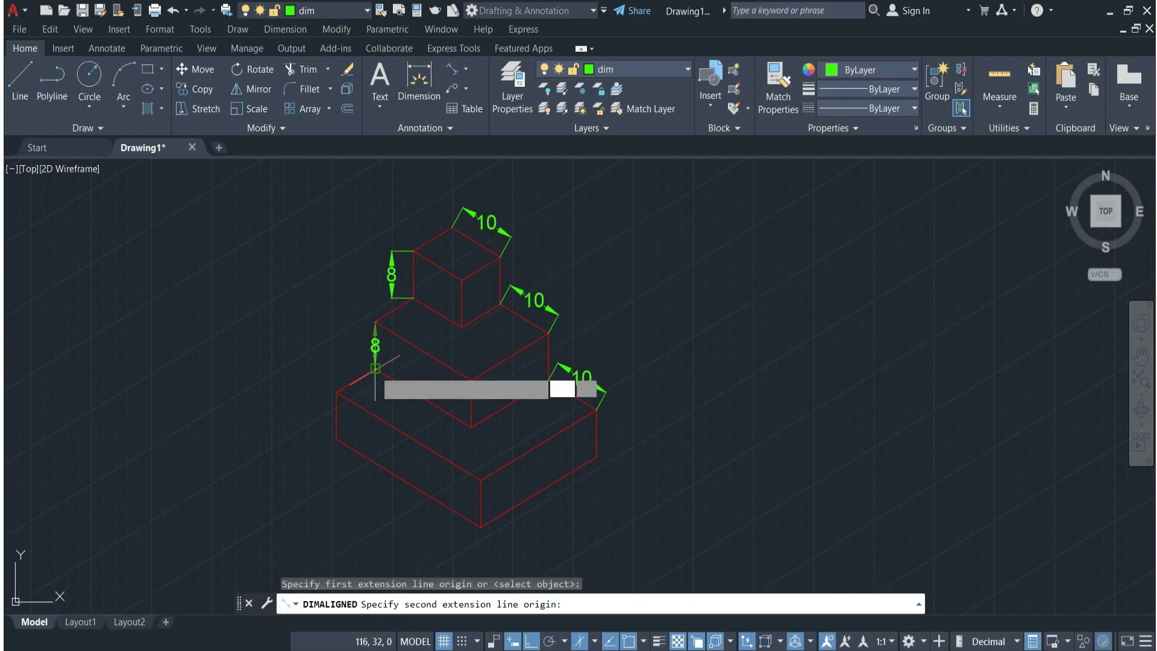
pyautogui.click(356, 344)
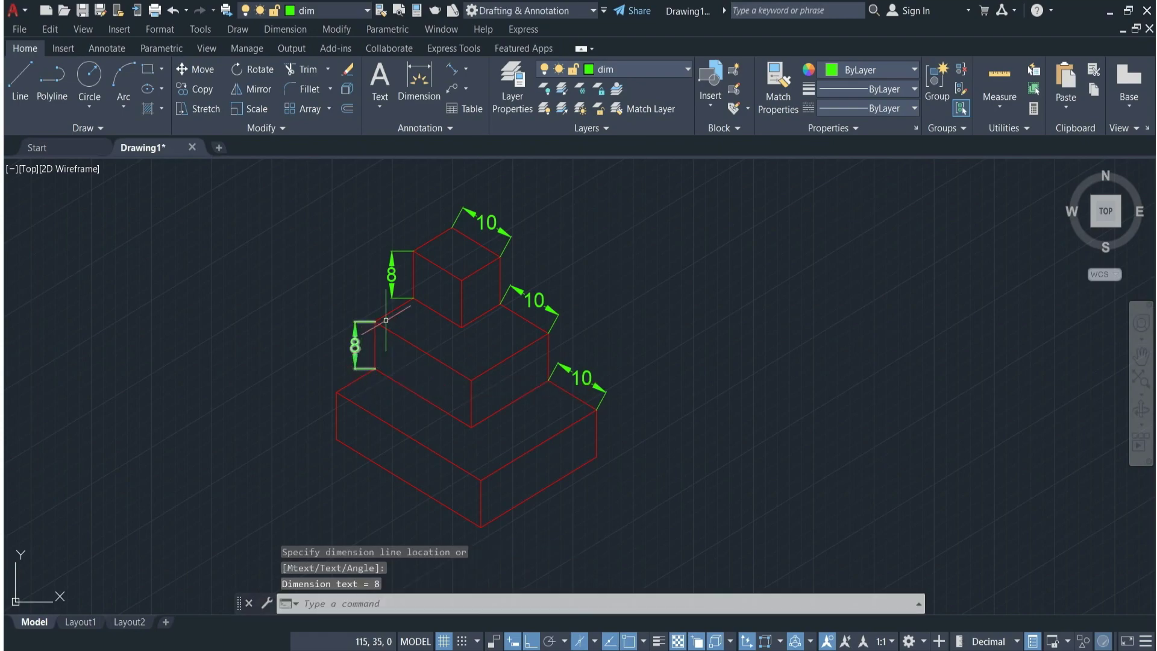
pyautogui.click(449, 70)
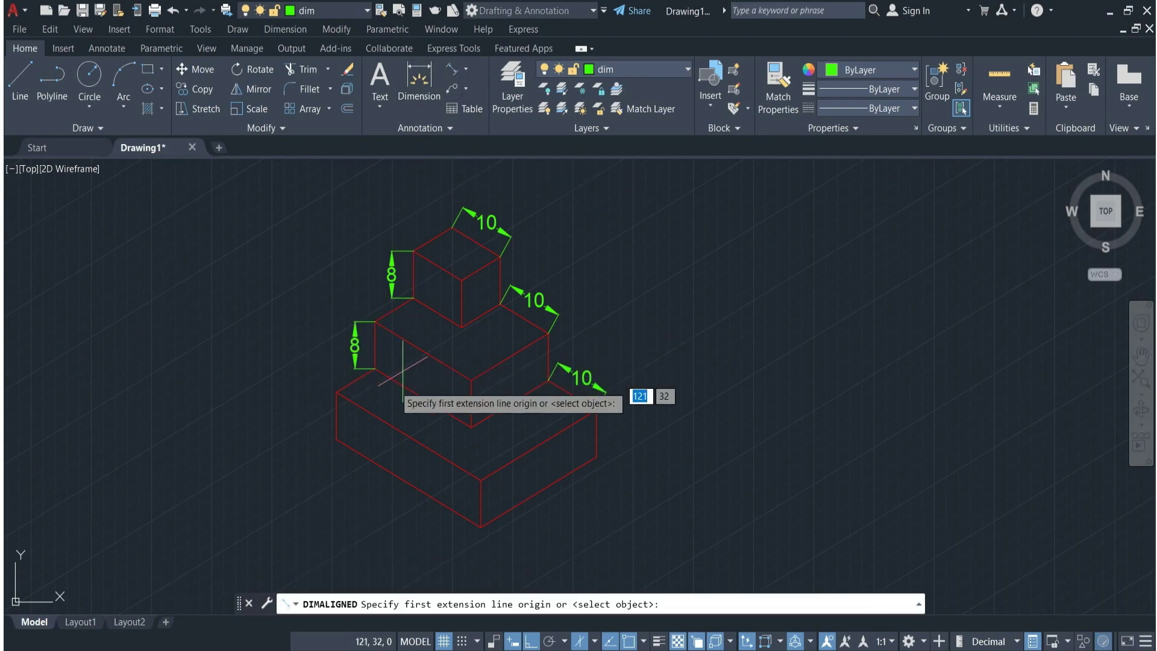
pyautogui.click(337, 392)
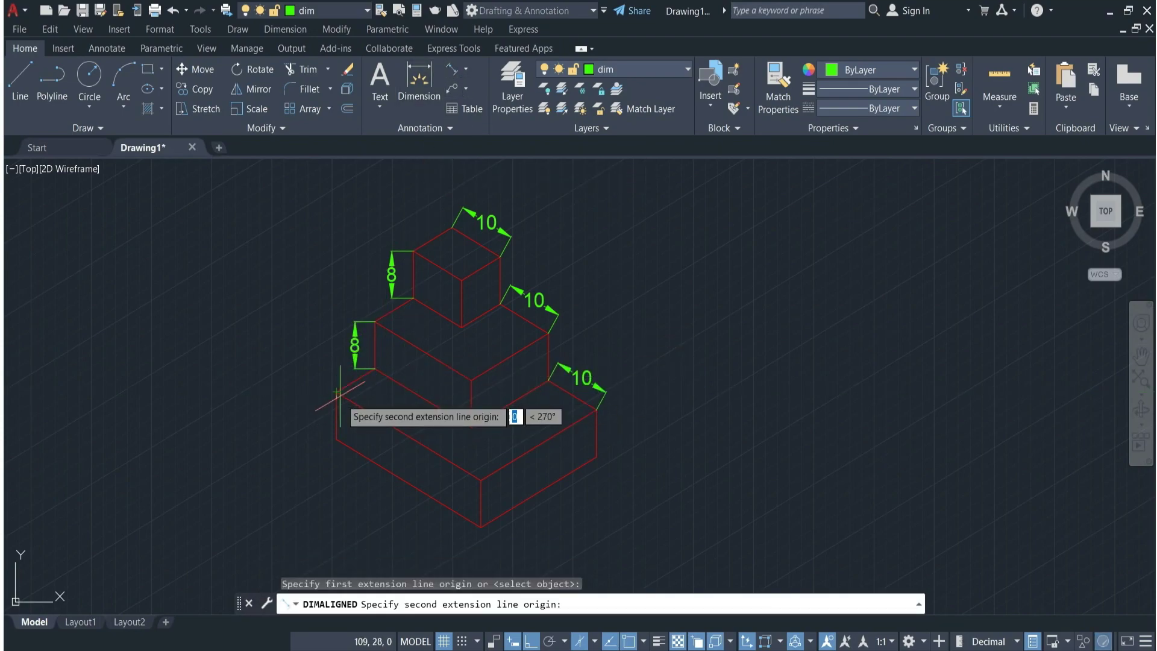
pyautogui.click(337, 438)
pyautogui.click(316, 437)
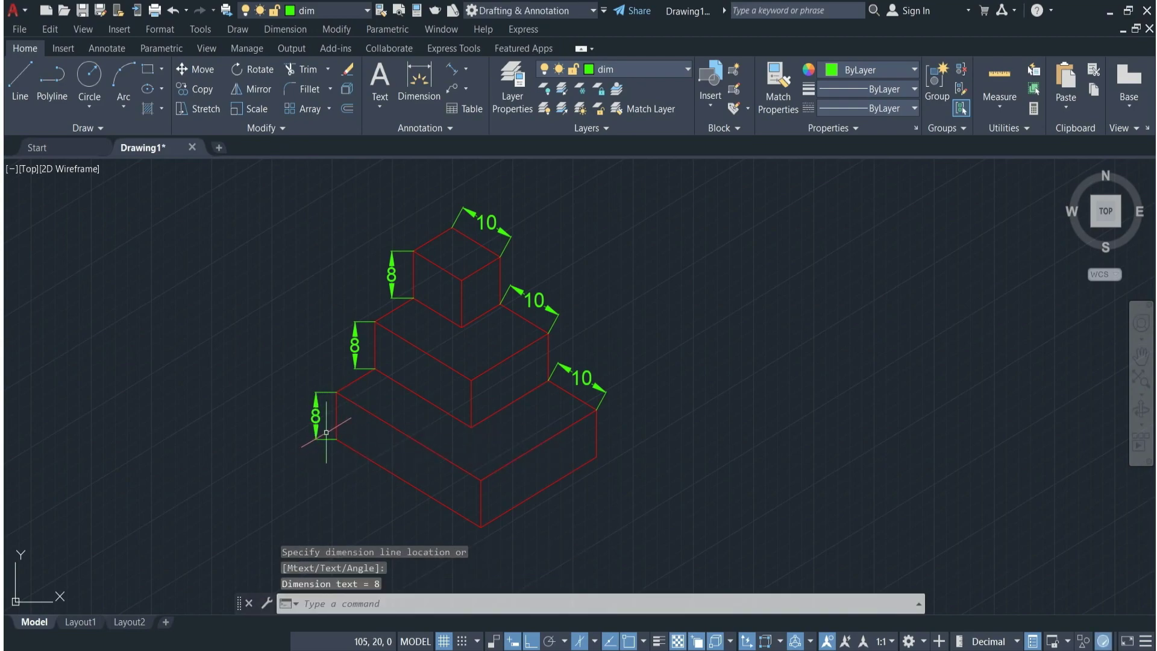
pyautogui.moveTo(449, 433); pyautogui.dragTo(471, 391, button='middle')
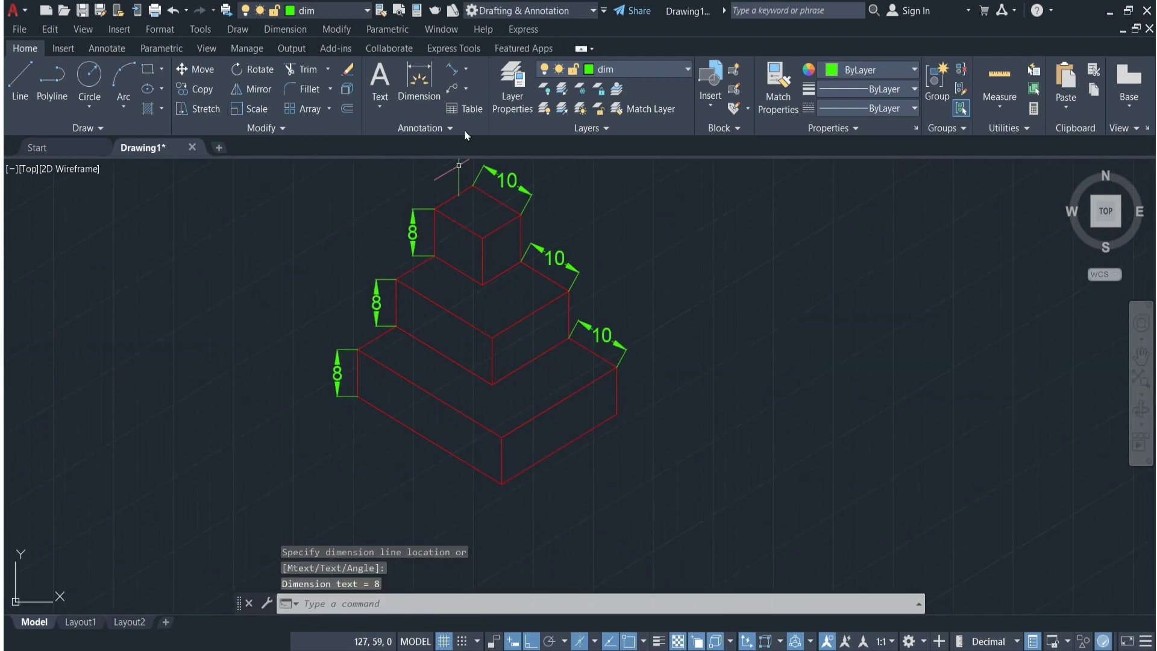
pyautogui.click(453, 71)
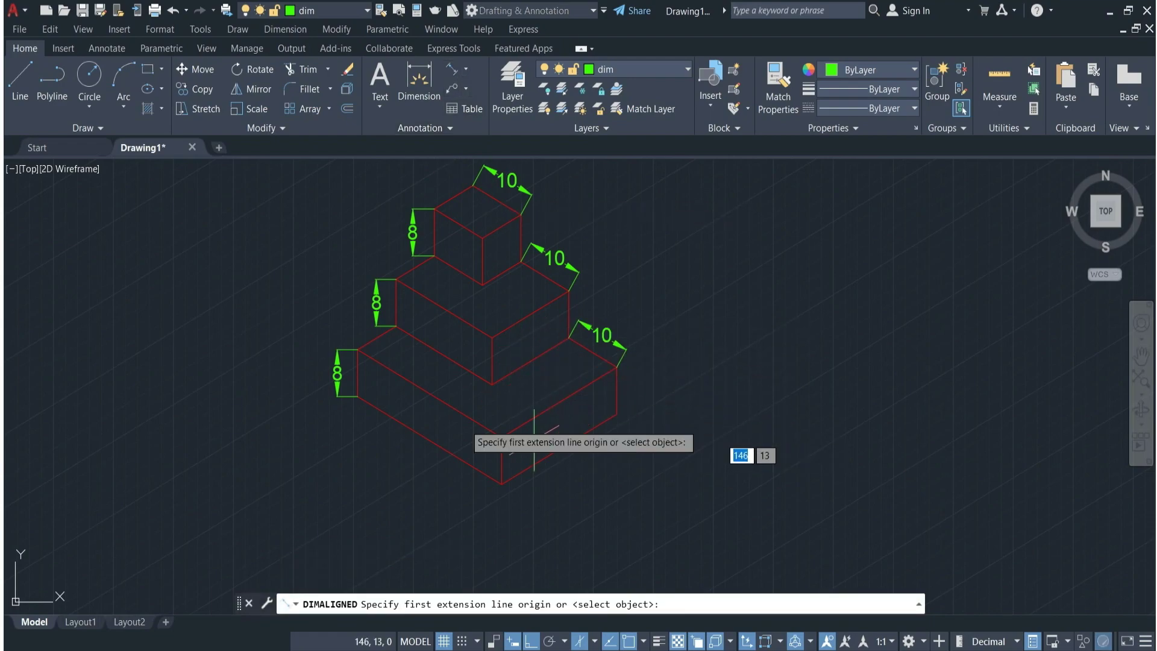
# Dimension the base's two bottom edges with aligned 30 and 24 dimensions.
pyautogui.click(358, 397)
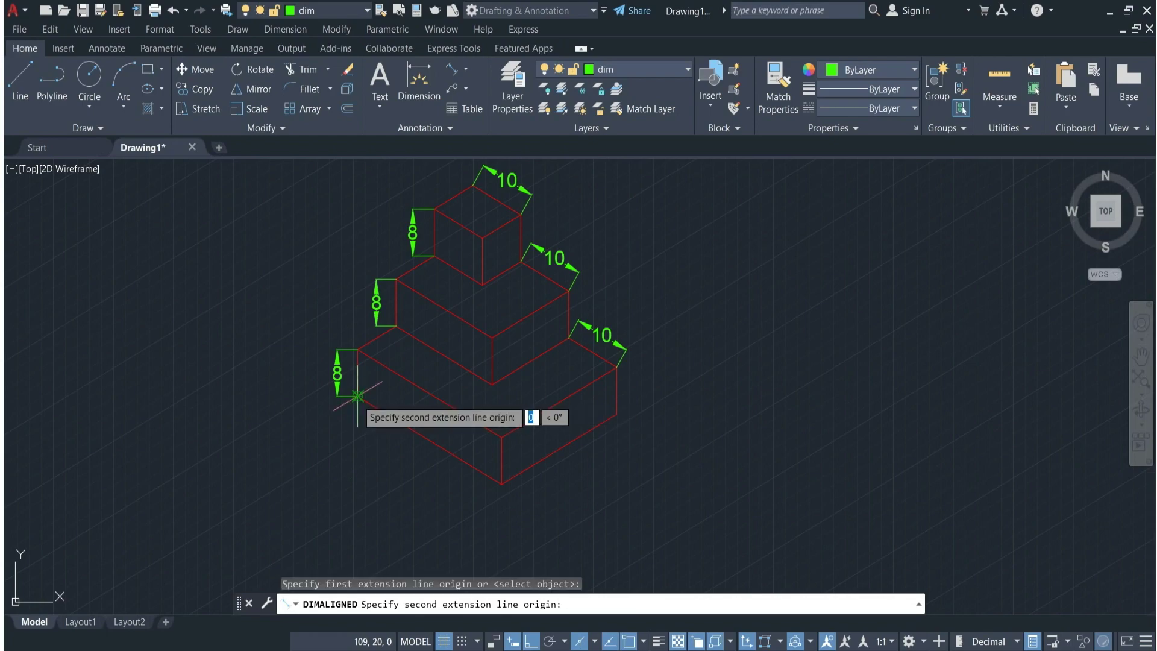
pyautogui.click(502, 483)
pyautogui.click(489, 504)
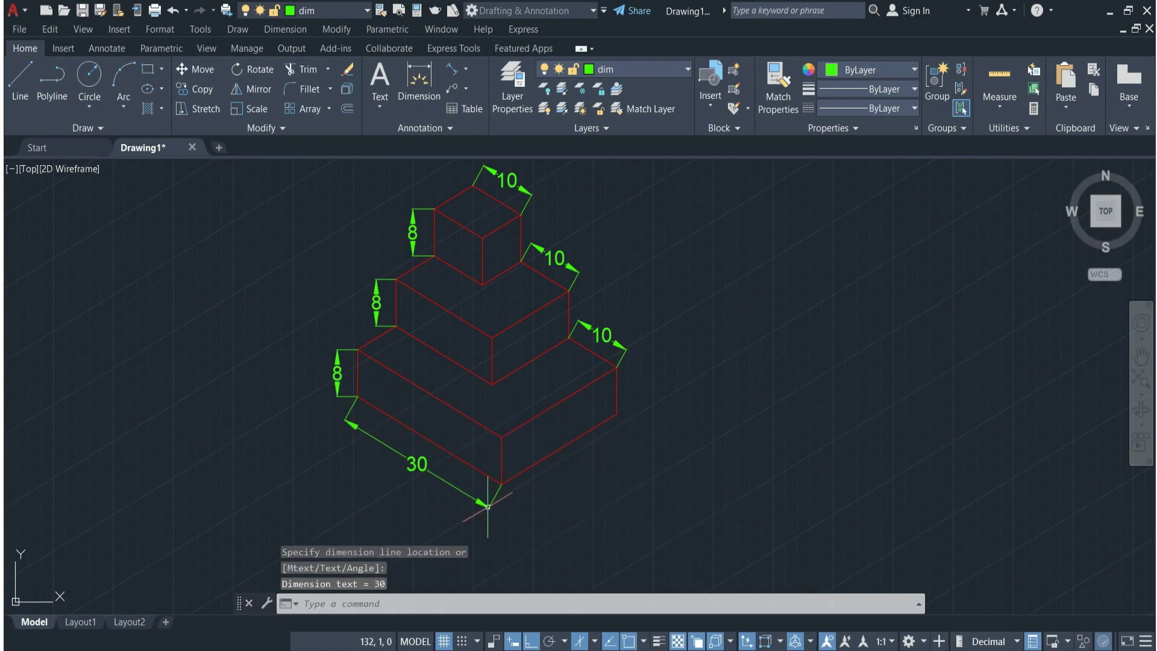
pyautogui.click(449, 73)
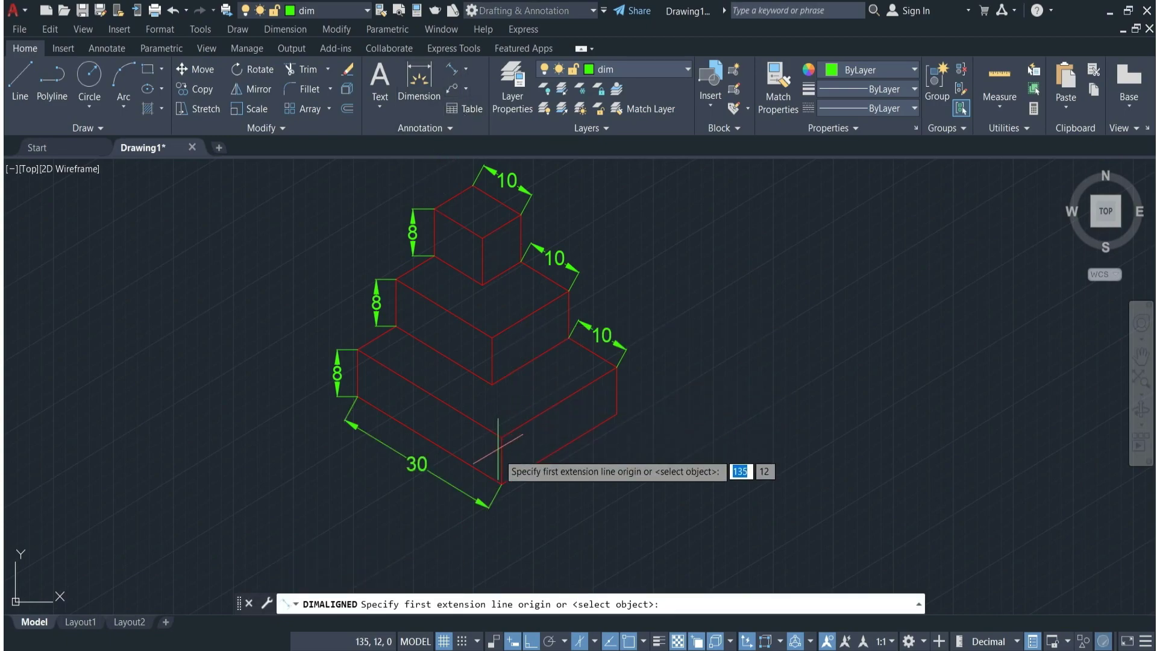
pyautogui.click(501, 483)
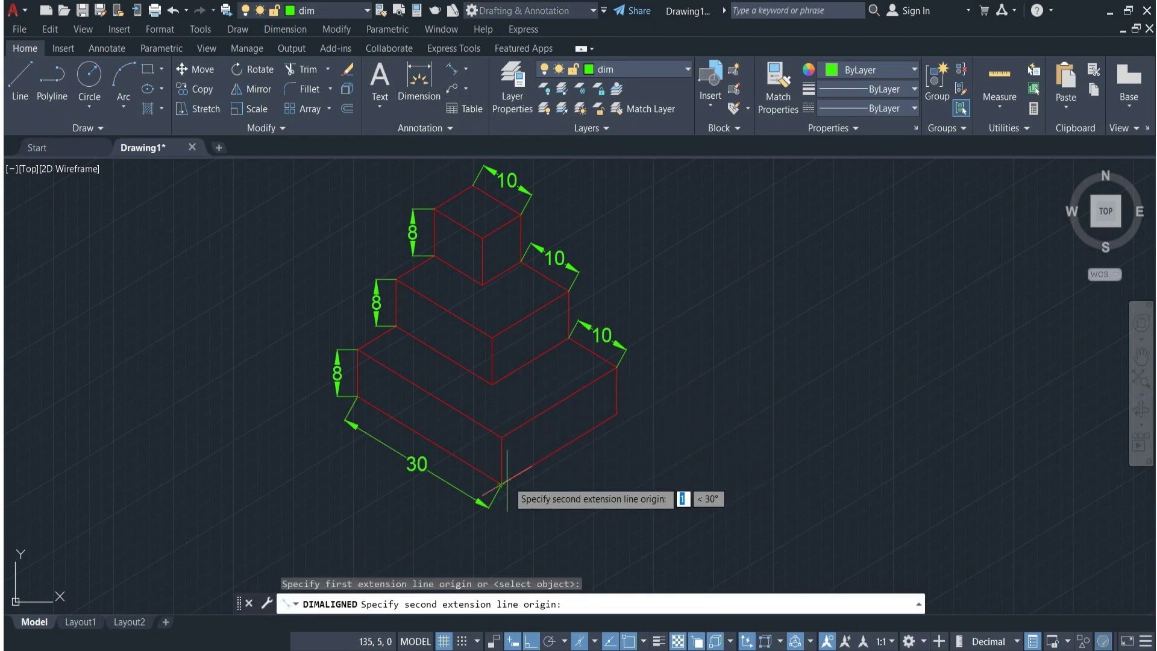
pyautogui.click(615, 414)
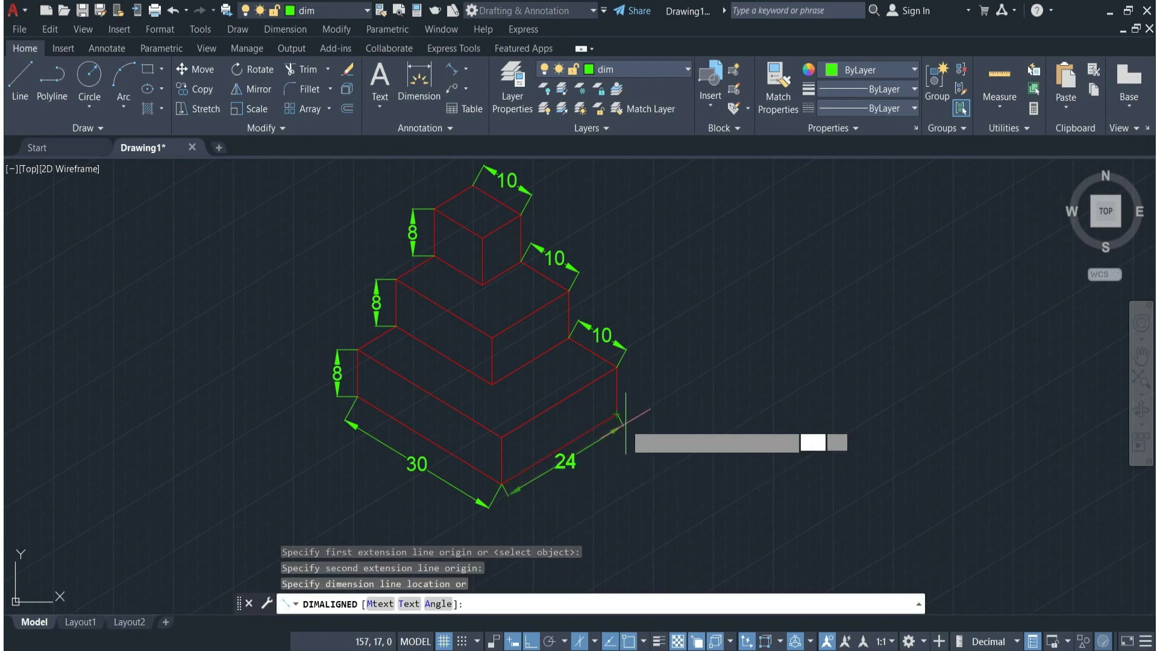
pyautogui.click(632, 435)
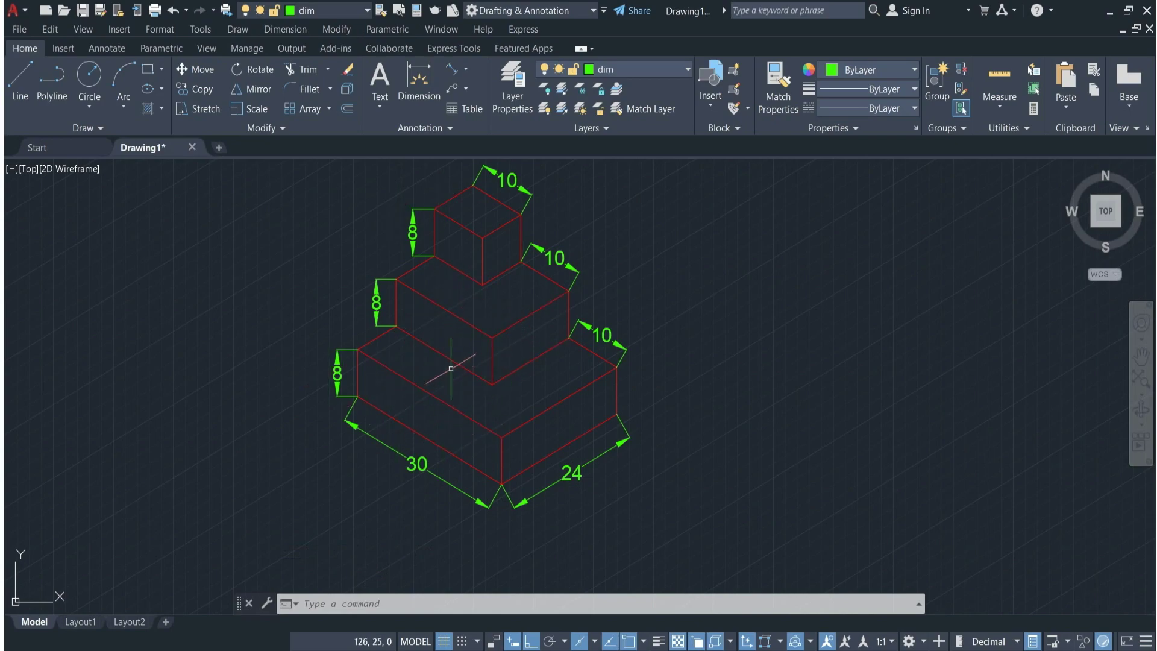
# Add an aligned 8 dimension above the first tier's slanted upper-left edge.
pyautogui.click(452, 70)
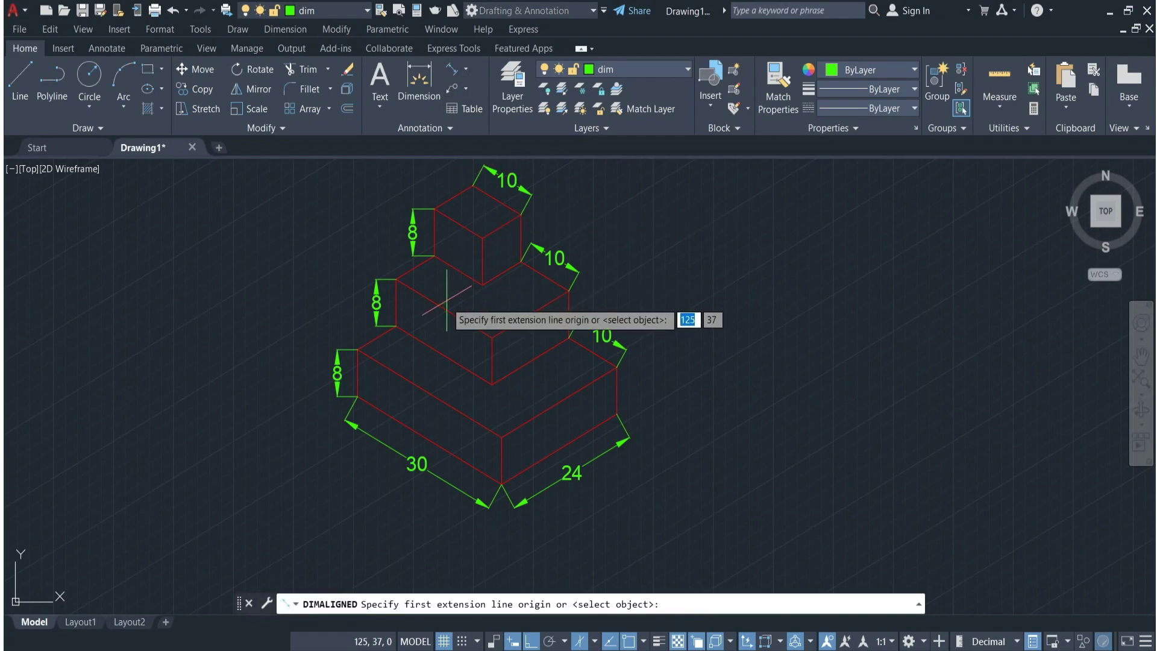
pyautogui.scroll(4, 420, 298)
pyautogui.scroll(-2, 420, 298)
pyautogui.scroll(2, 420, 289)
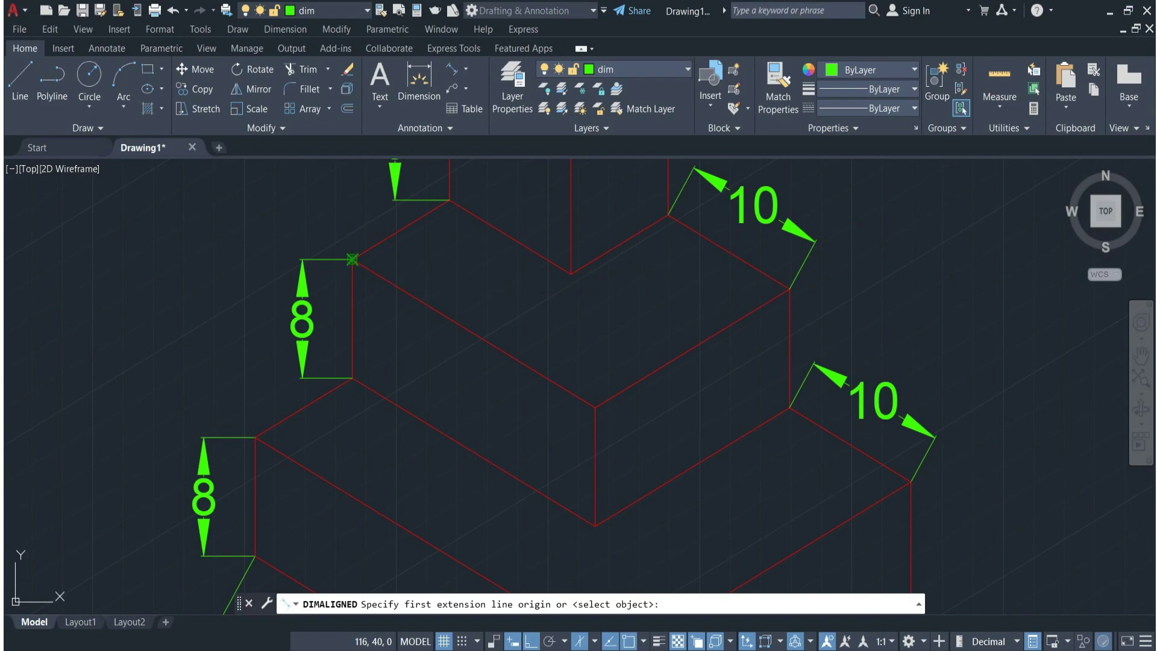
pyautogui.click(352, 259)
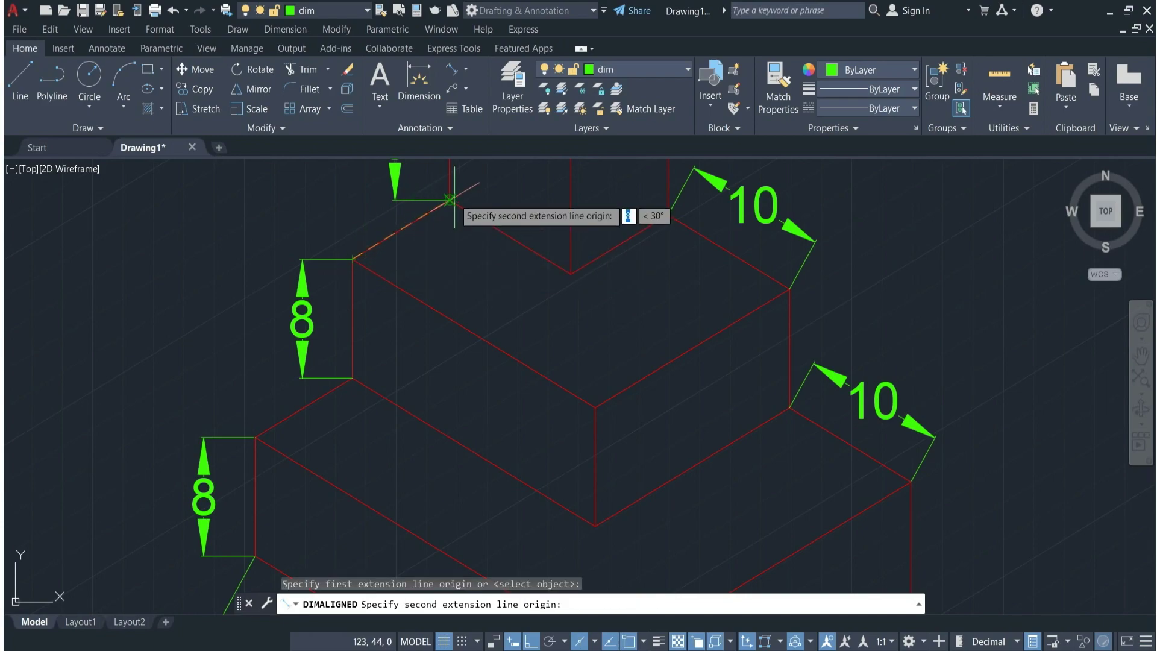
pyautogui.click(449, 200)
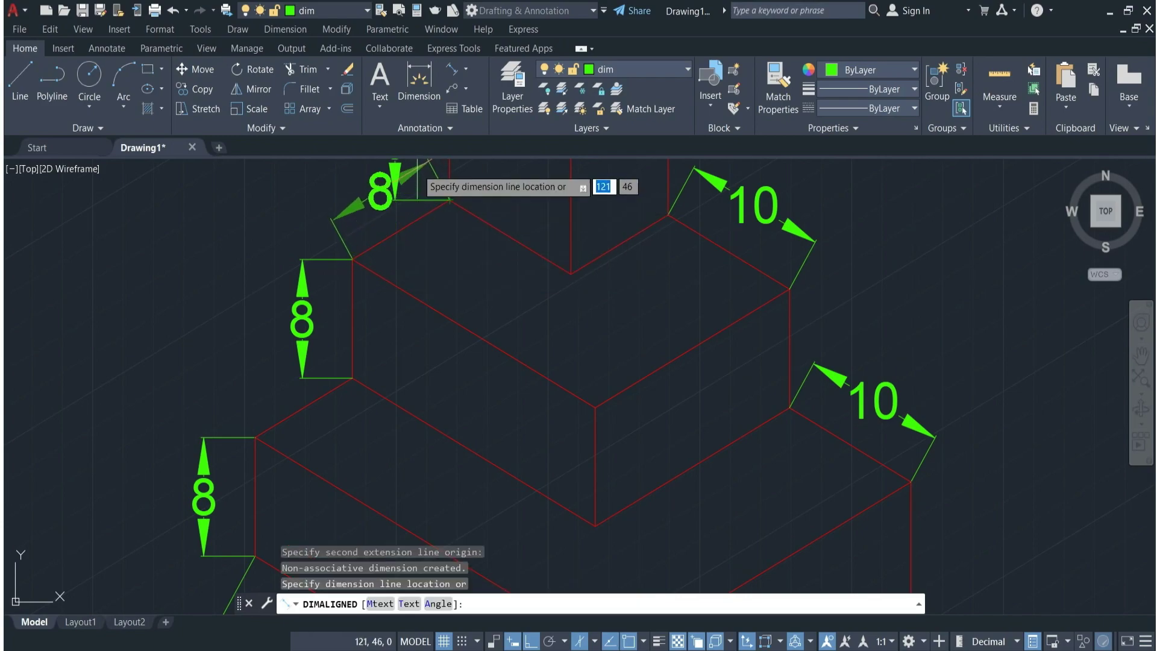
pyautogui.click(414, 164)
pyautogui.scroll(-4, 467, 306)
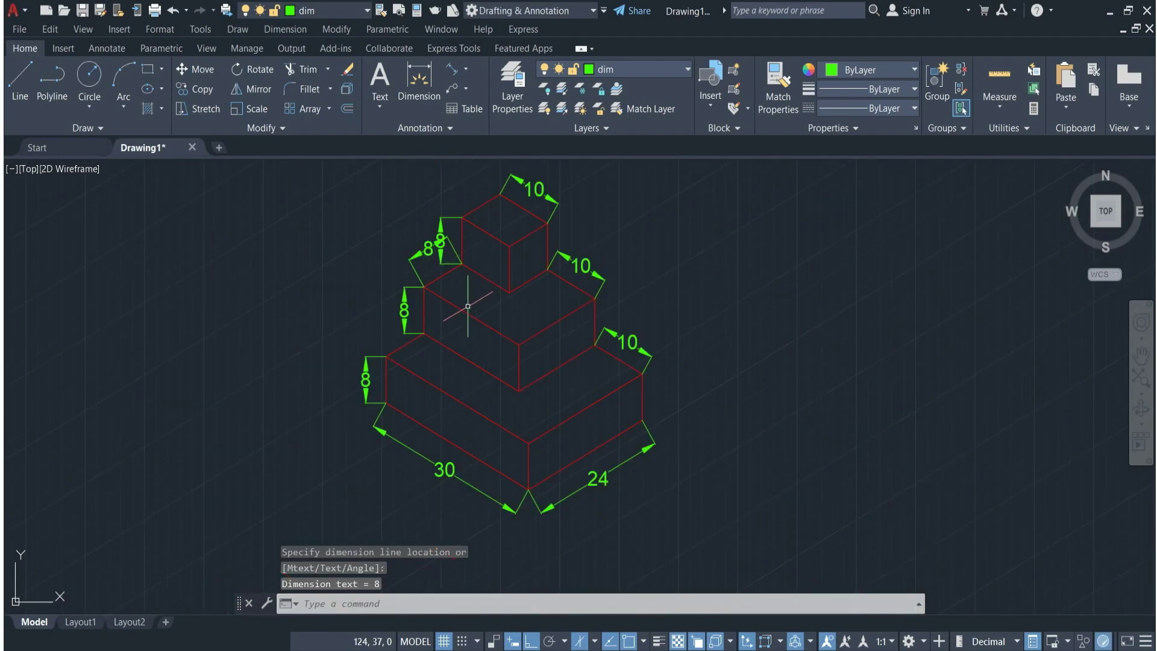
# Add aligned 8 dimensions on the top block's and middle tier's upper-left edges.
pyautogui.click(455, 71)
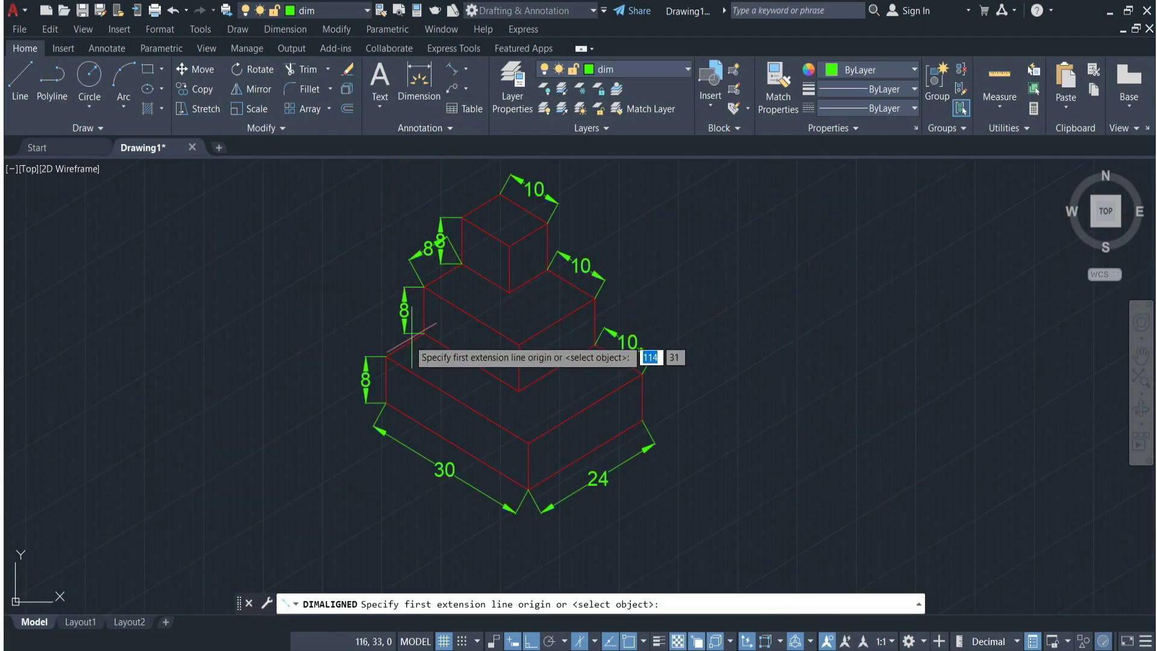
pyautogui.scroll(2, 418, 319)
pyautogui.scroll(-2, 418, 319)
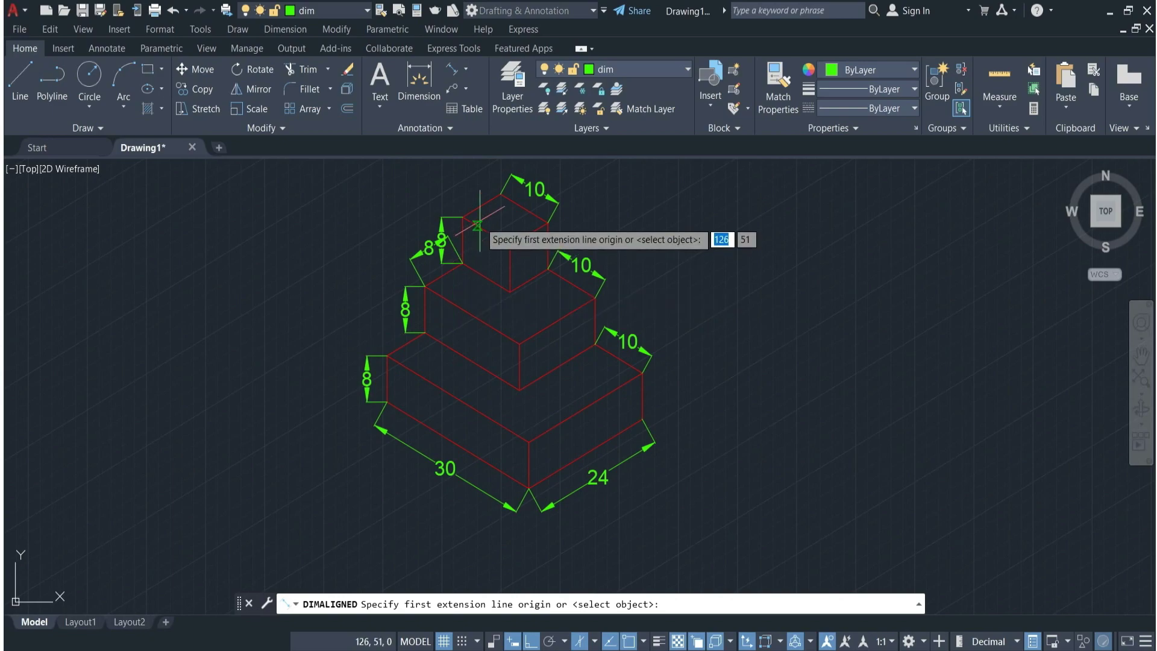
pyautogui.scroll(2, 470, 211)
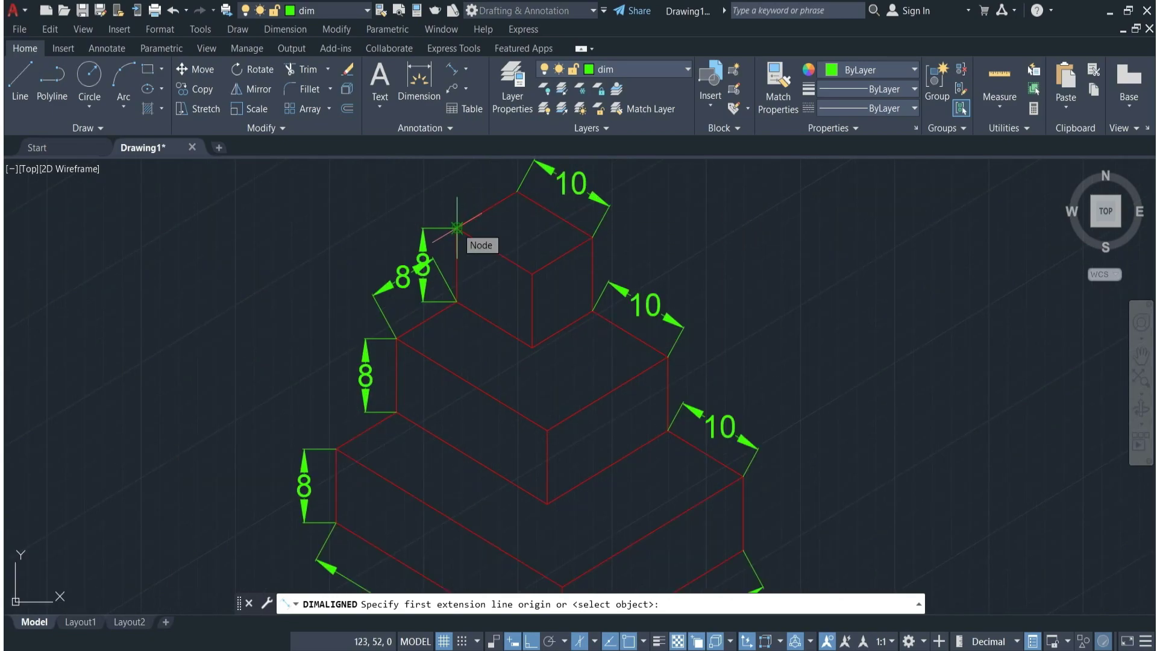
pyautogui.click(457, 228)
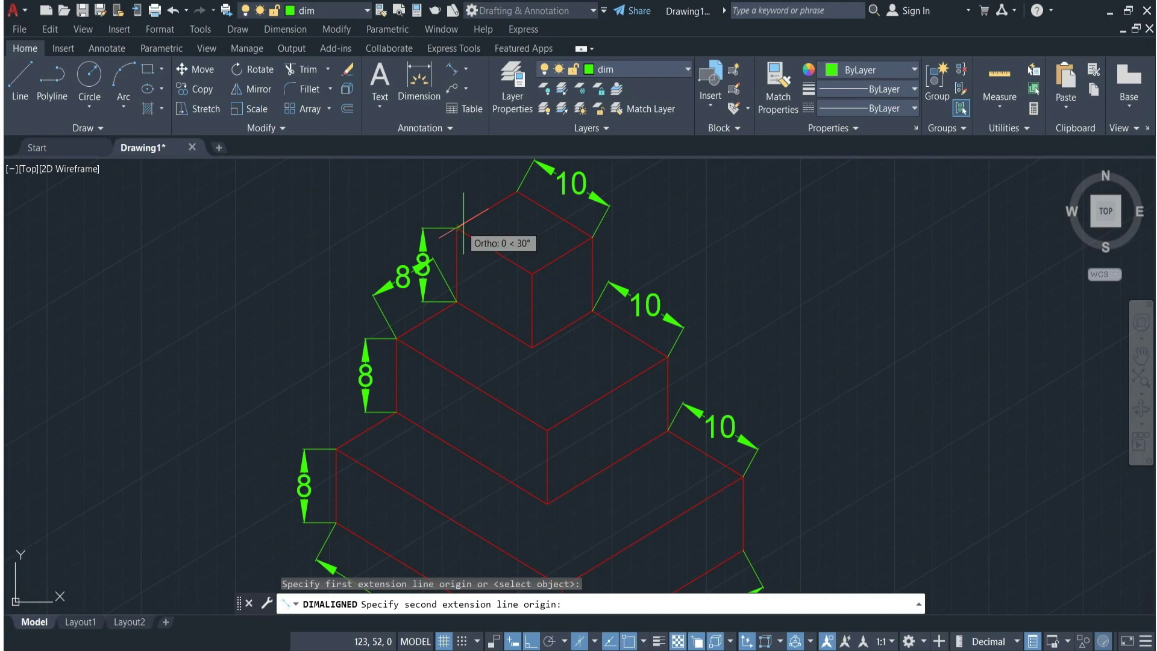
pyautogui.click(517, 191)
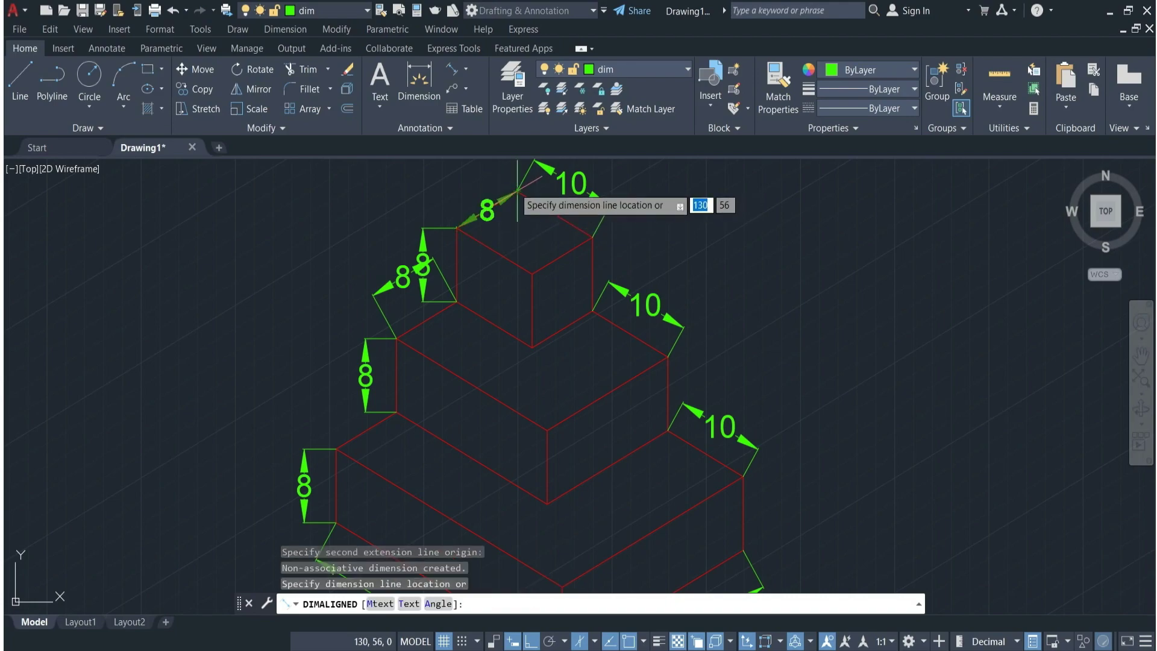
pyautogui.click(480, 166)
pyautogui.click(453, 70)
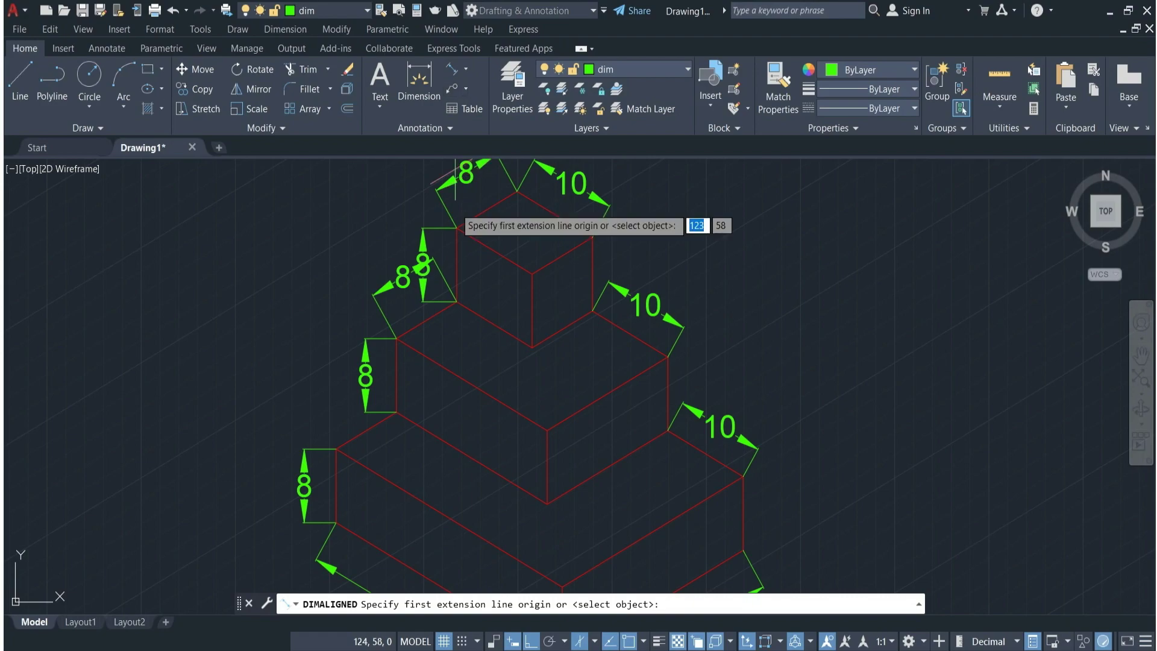
pyautogui.click(336, 449)
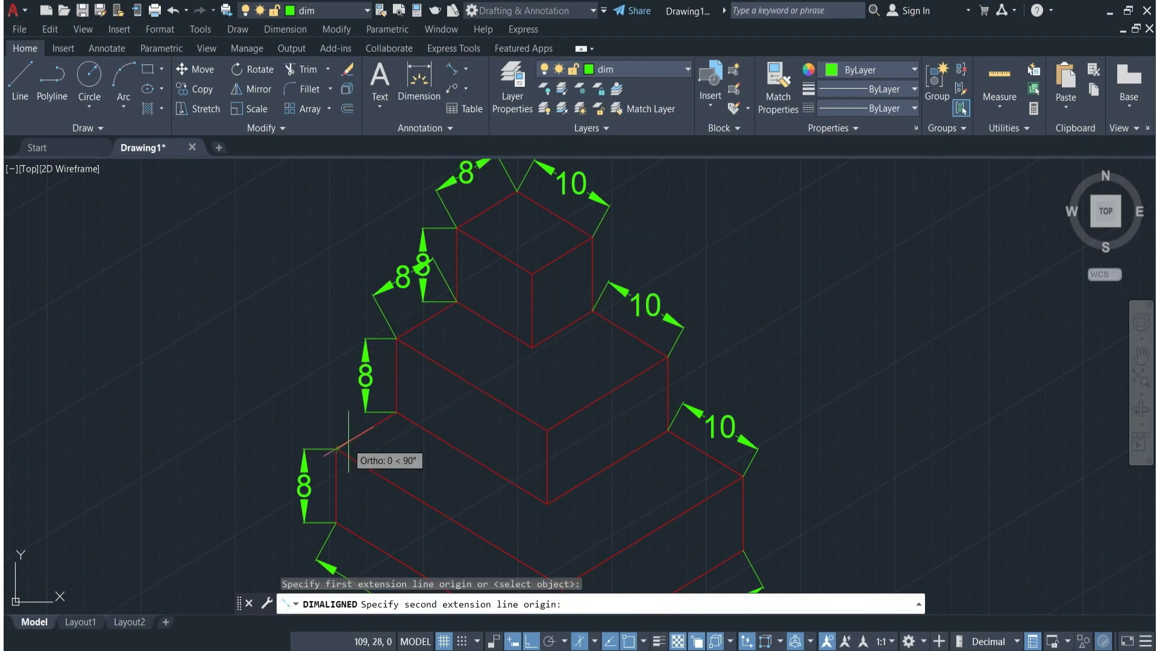
pyautogui.click(396, 412)
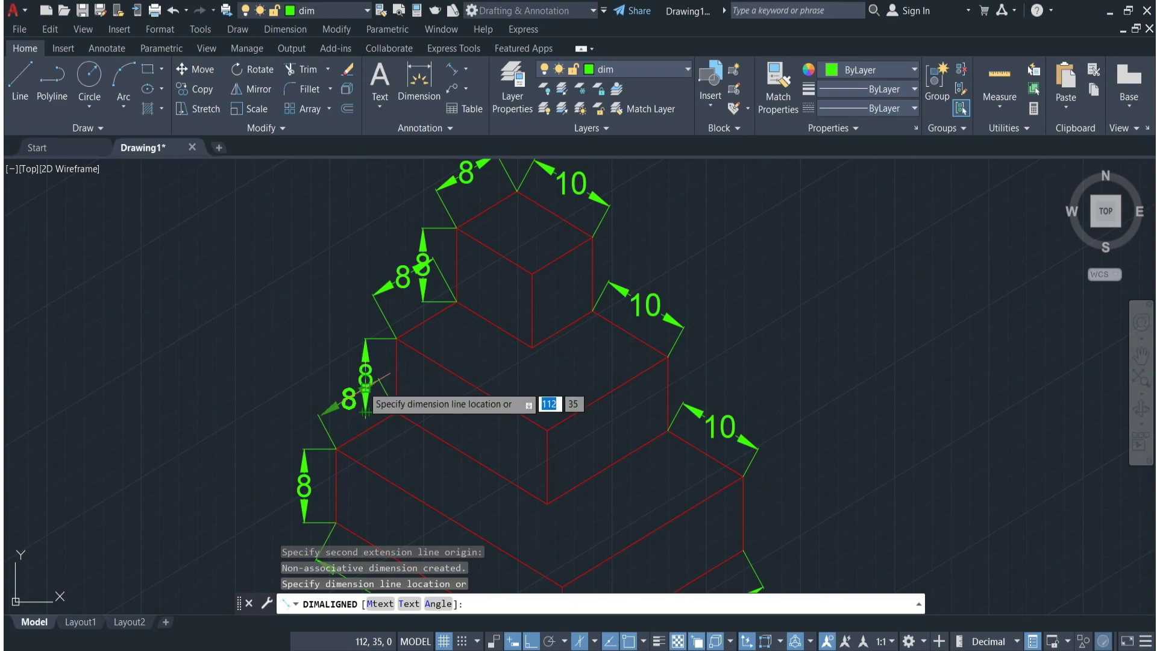
pyautogui.click(364, 390)
pyautogui.scroll(-4, 502, 398)
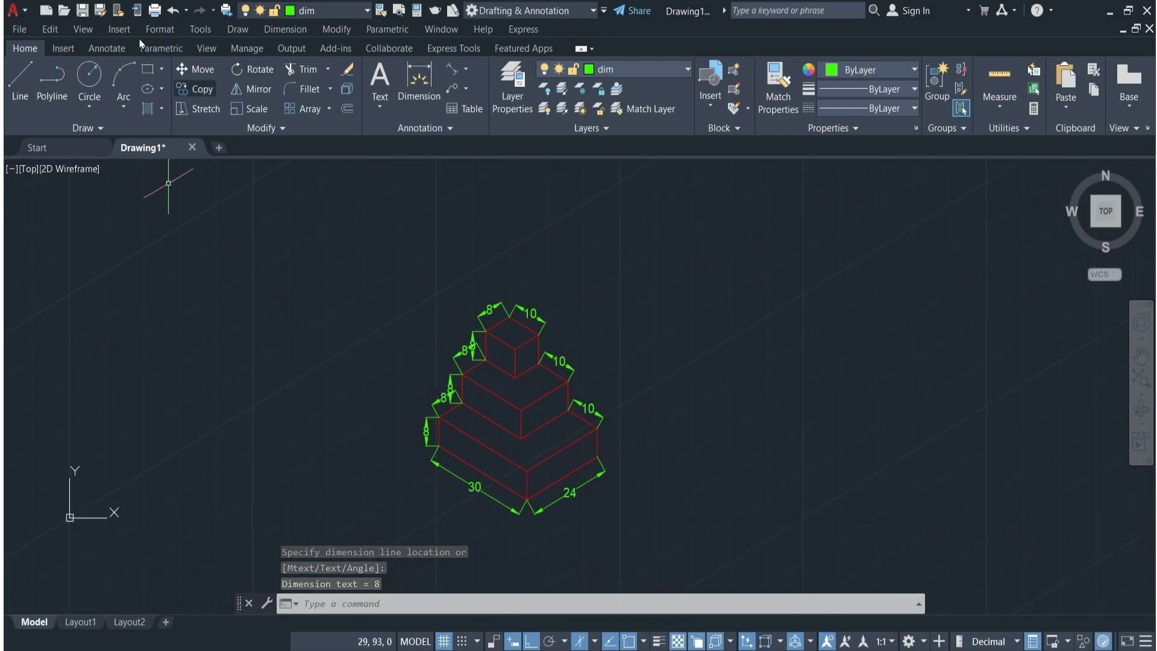
# Apply Oblique to the top, middle and bottom 10 dimensions, angle picked along an isometric edge.
pyautogui.click(95, 49)
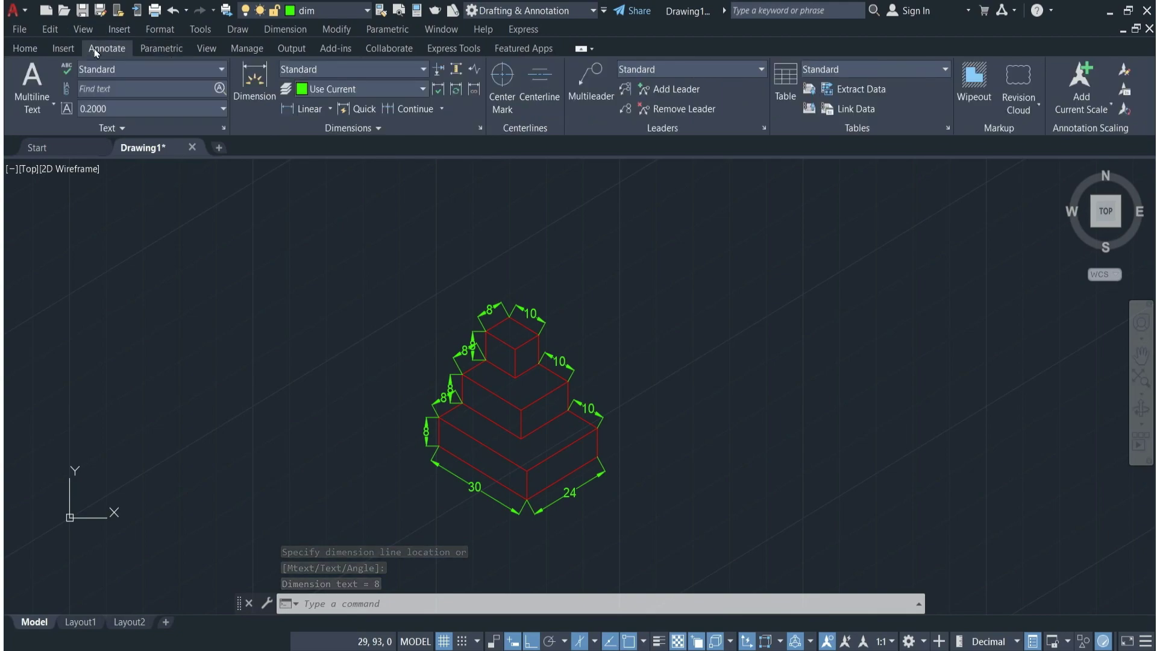
pyautogui.click(291, 128)
pyautogui.click(269, 149)
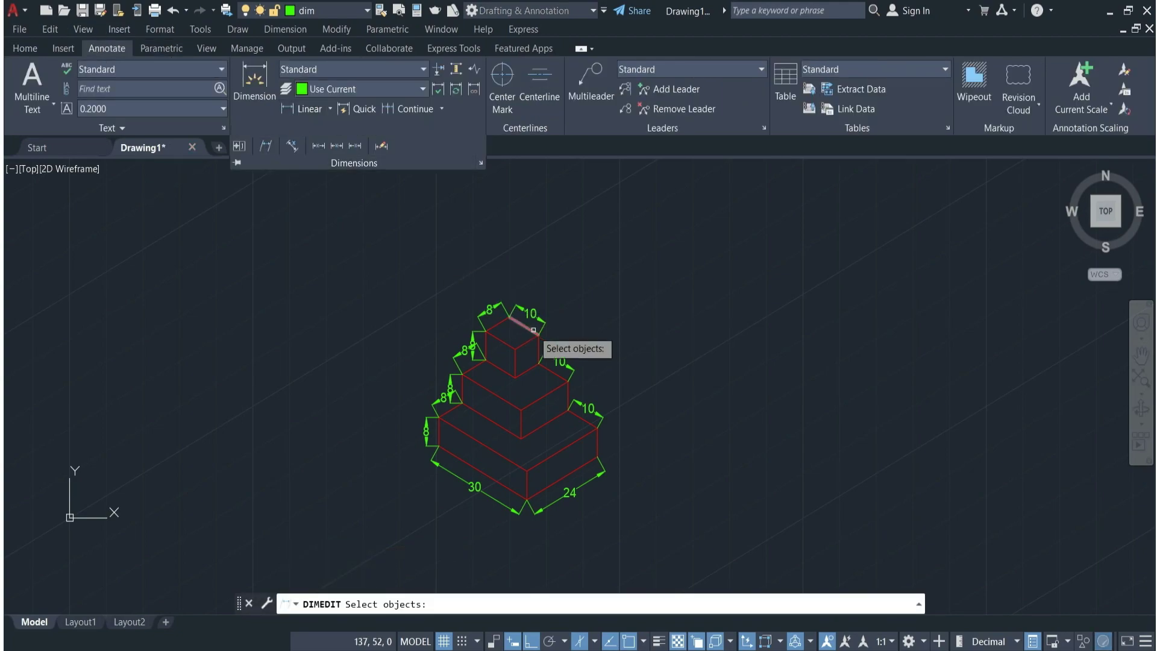
pyautogui.scroll(2, 590, 400)
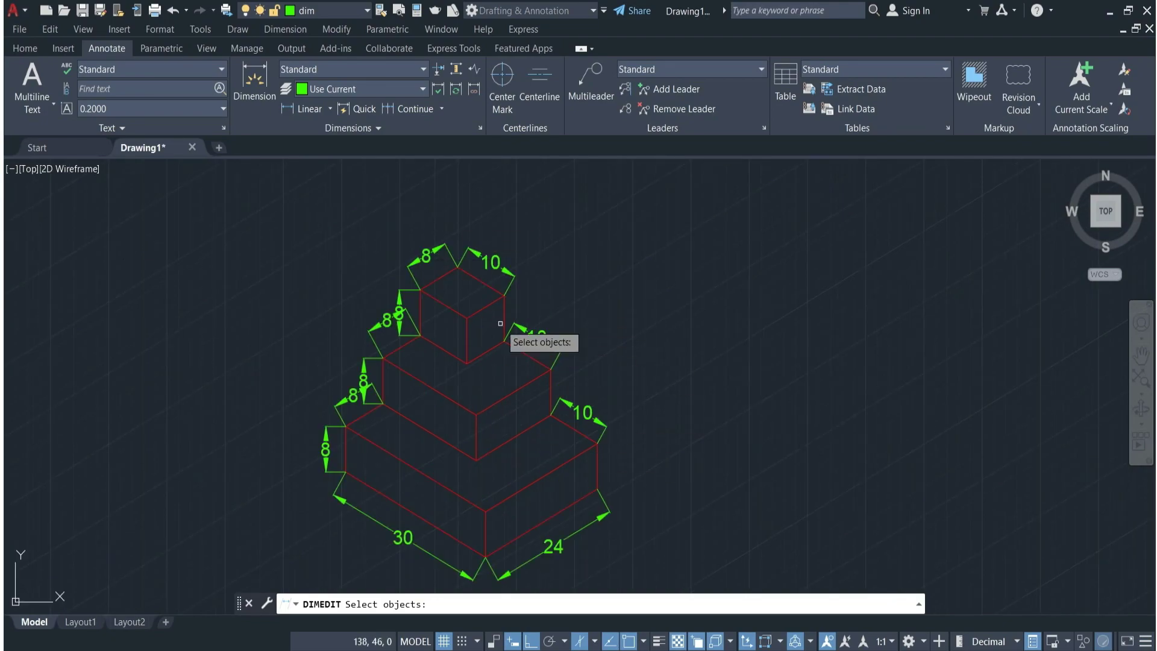
pyautogui.click(493, 261)
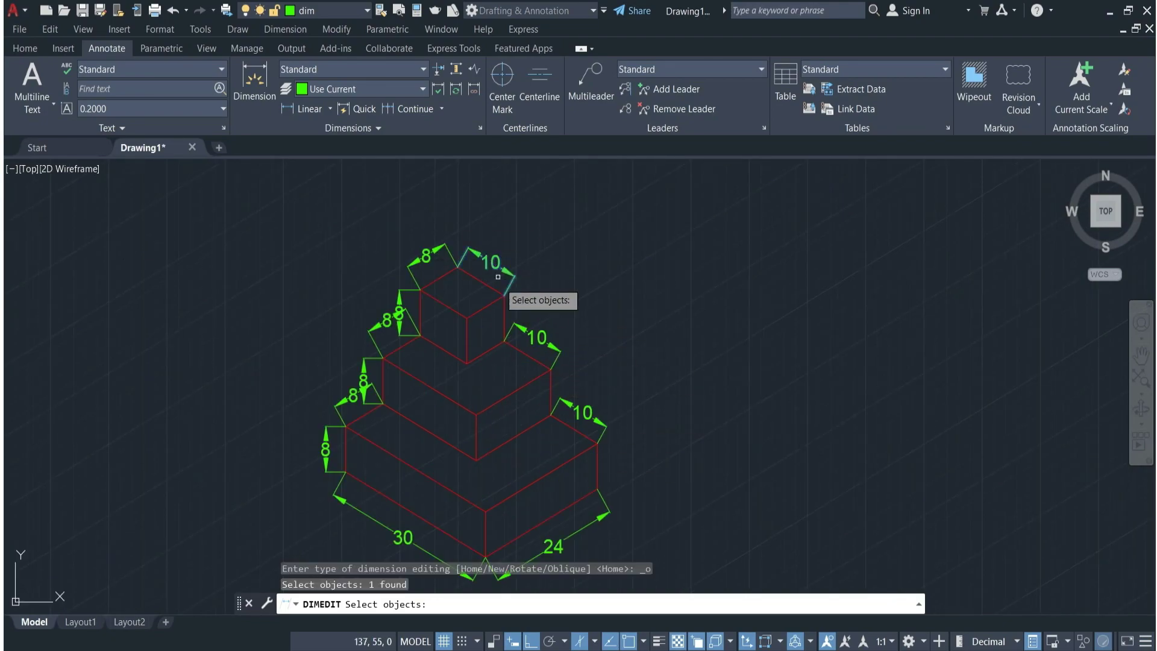
pyautogui.click(542, 341)
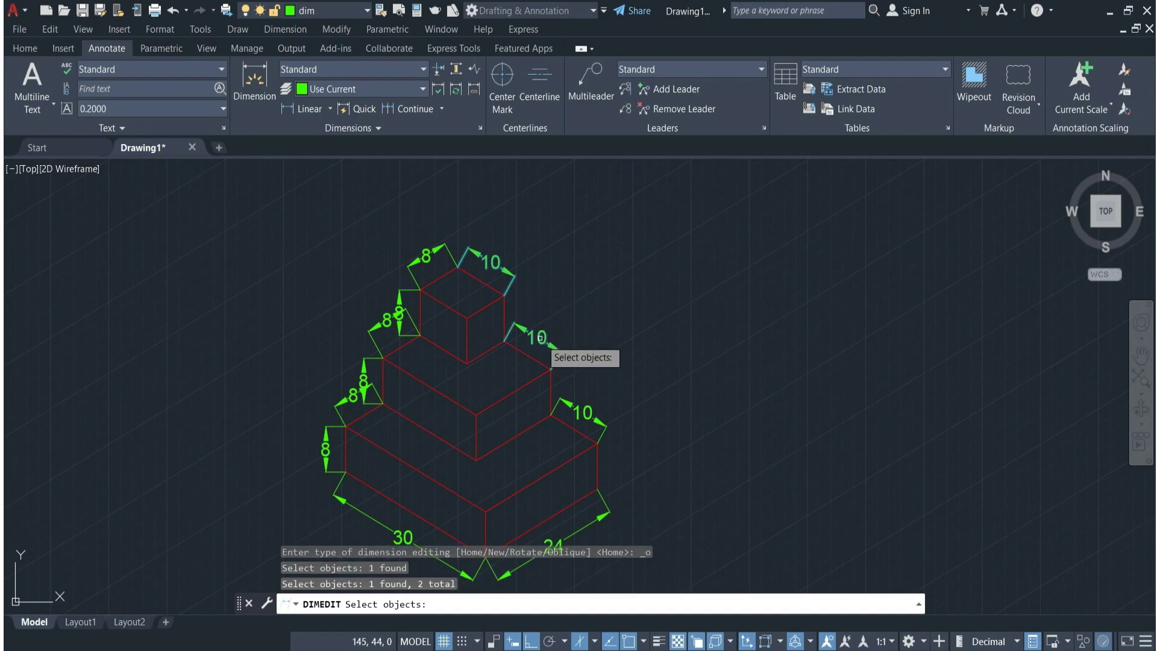
pyautogui.click(602, 412)
pyautogui.scroll(-2, 680, 365)
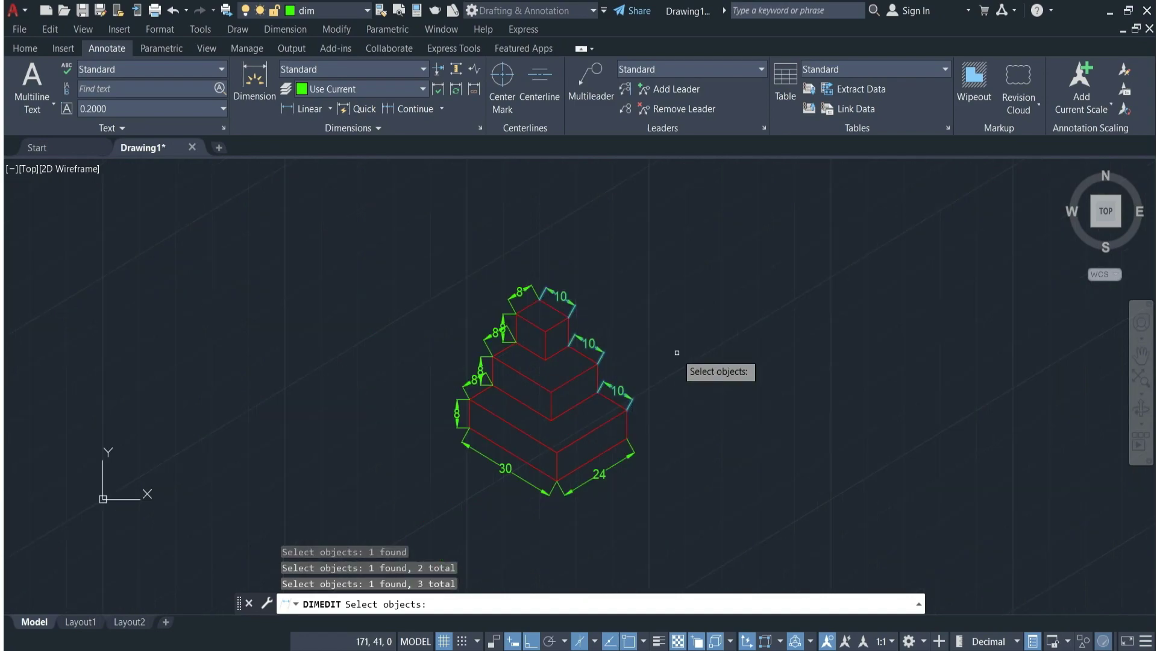
pyautogui.scroll(2, 683, 397)
pyautogui.press('Return')
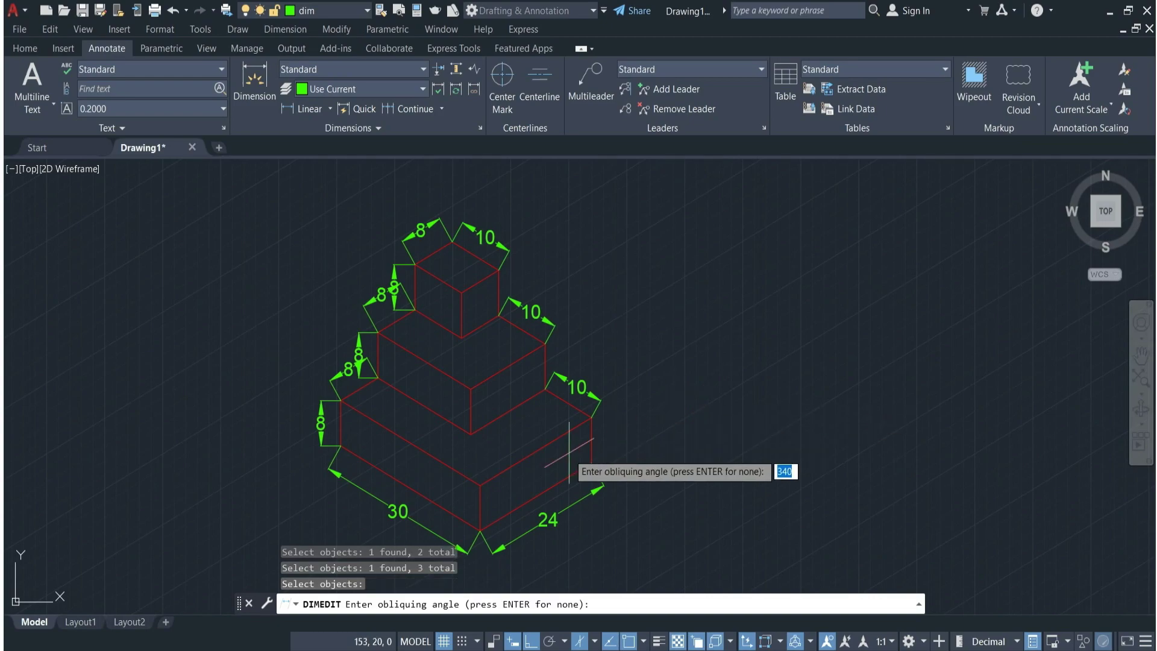
pyautogui.click(591, 416)
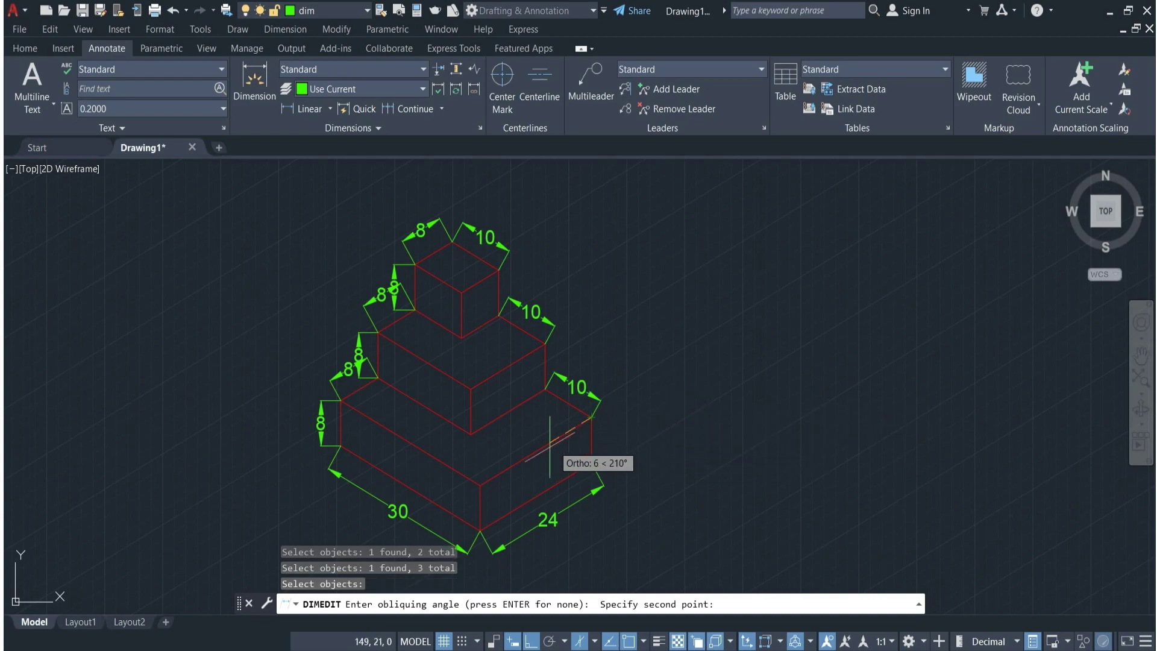
pyautogui.click(480, 485)
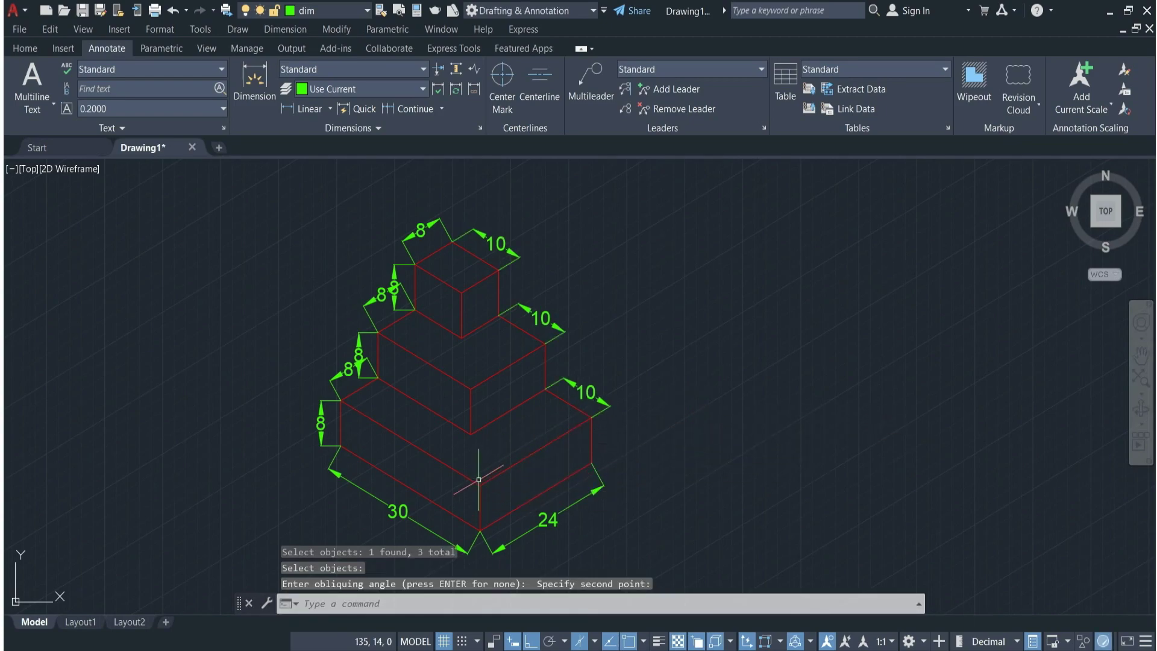
# Apply Oblique to the three upper-left 8 depth dimensions, angle taken from the top block's edge.
pyautogui.click(368, 128)
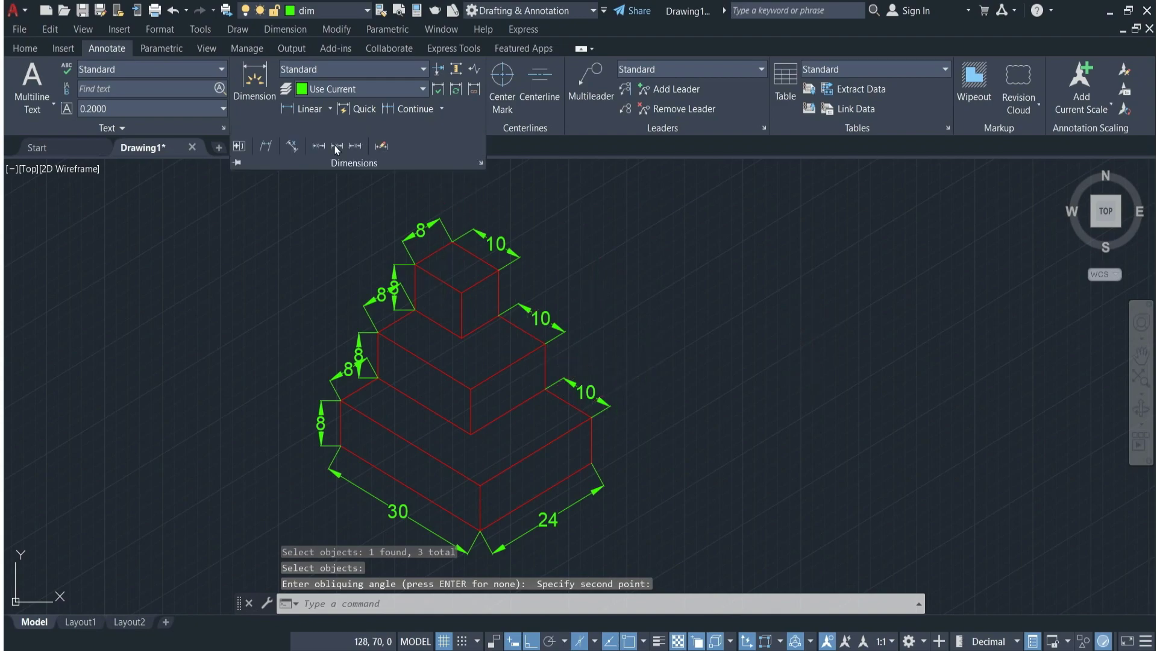
pyautogui.click(265, 150)
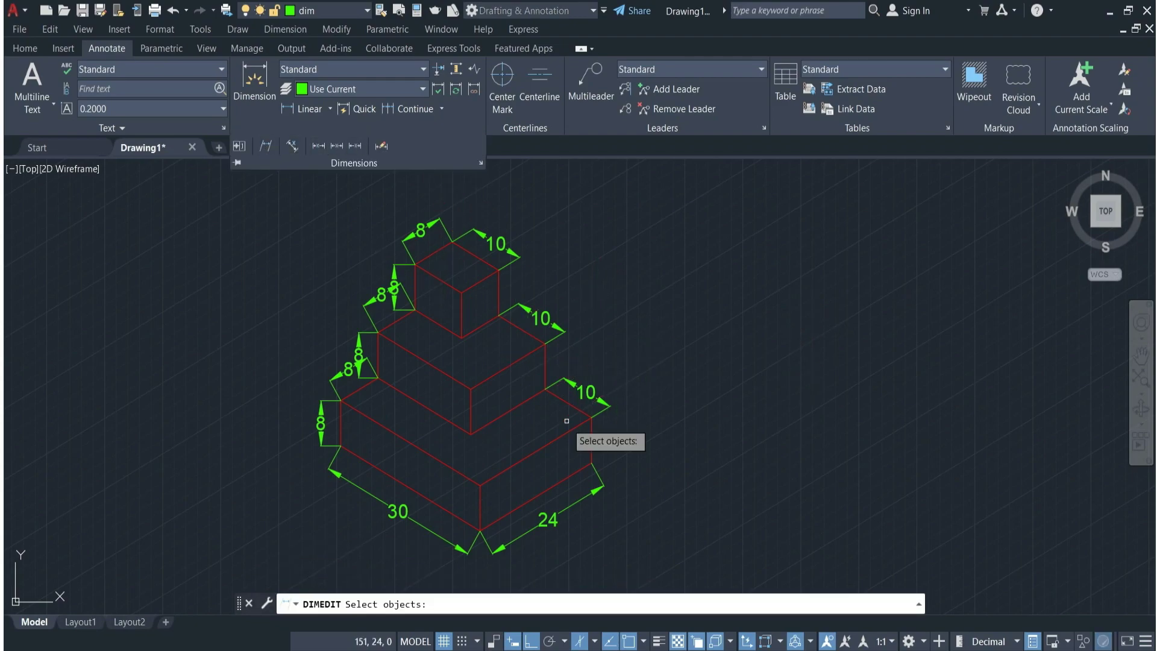
pyautogui.click(426, 228)
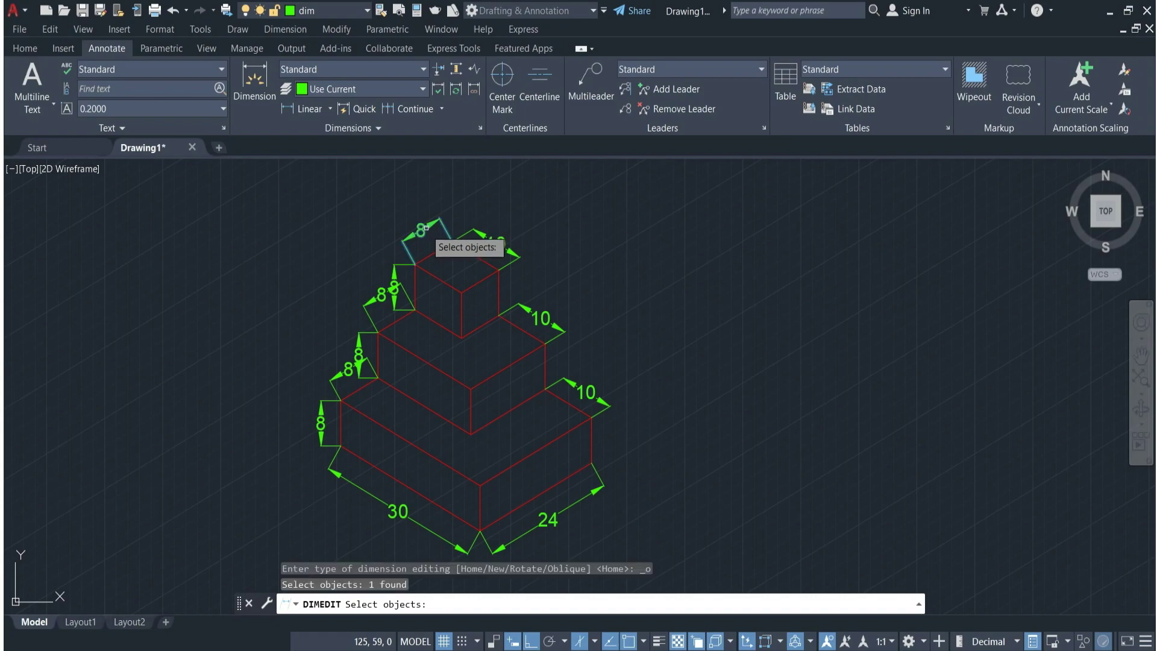
pyautogui.click(376, 309)
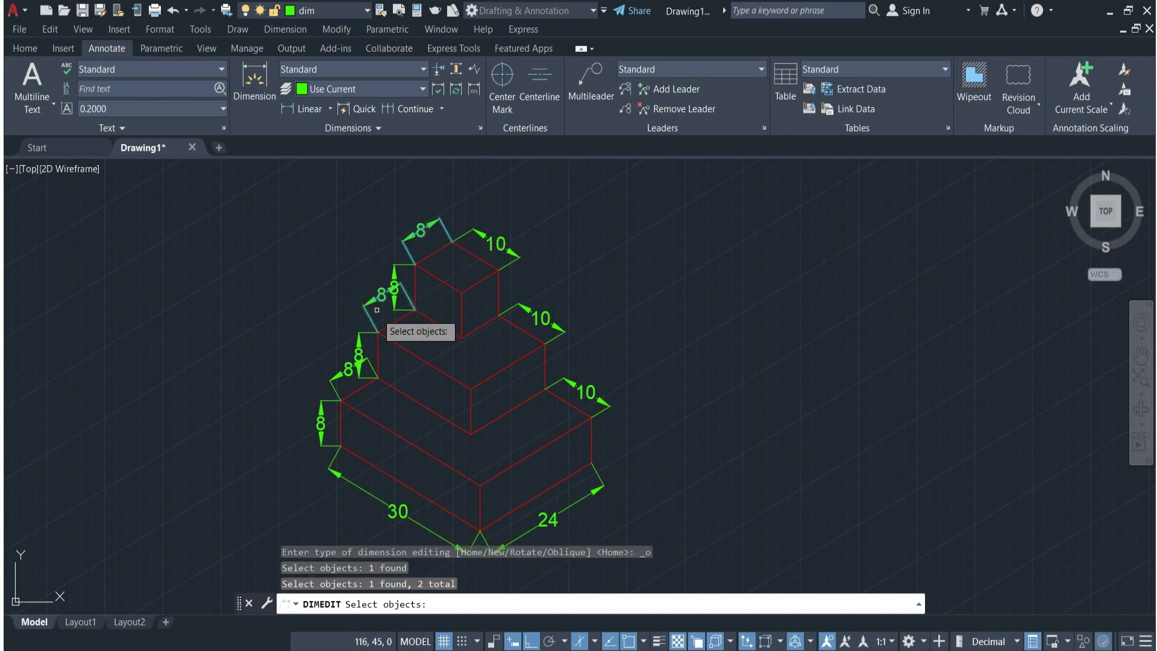
pyautogui.click(343, 376)
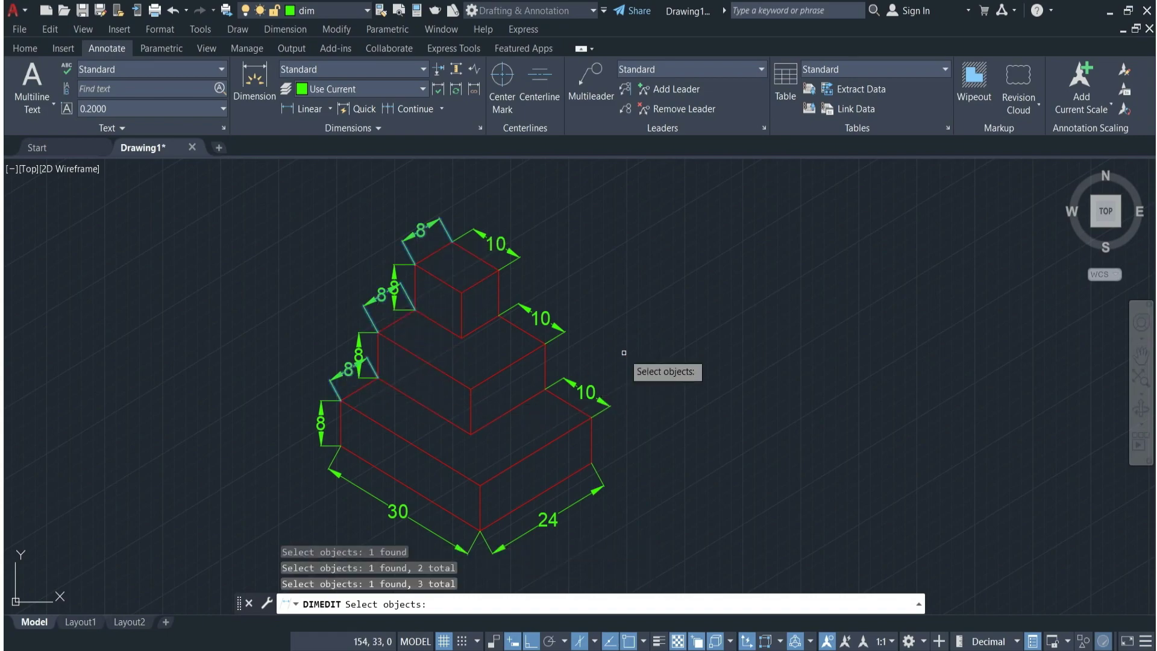
pyautogui.press('Return')
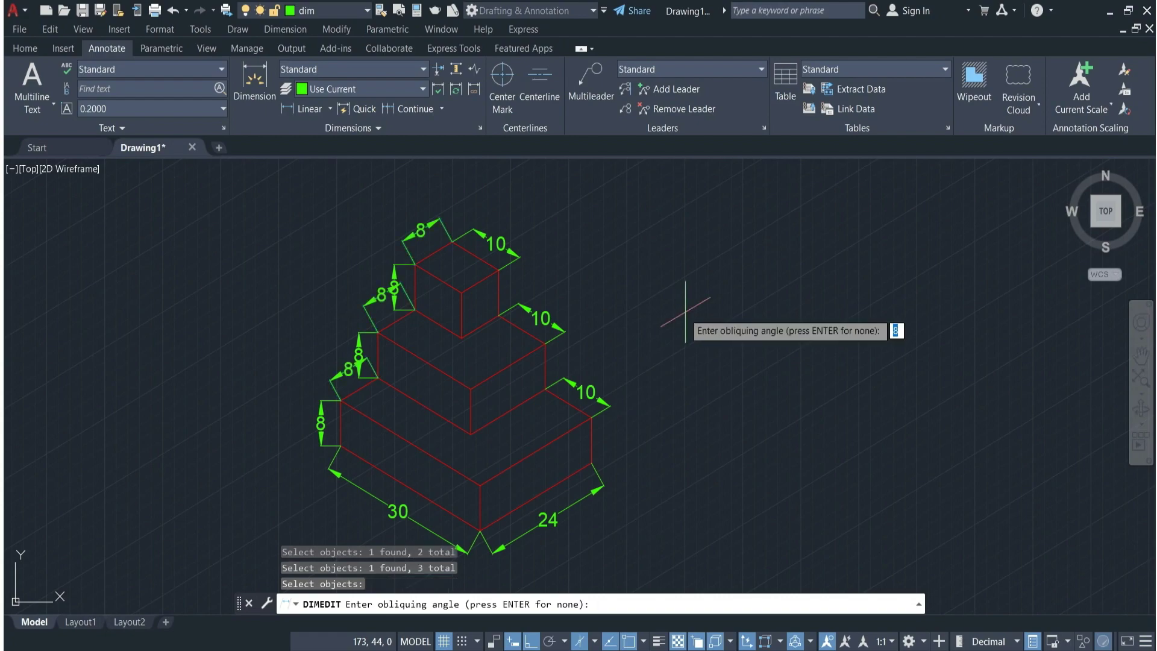
pyautogui.click(413, 263)
pyautogui.click(462, 295)
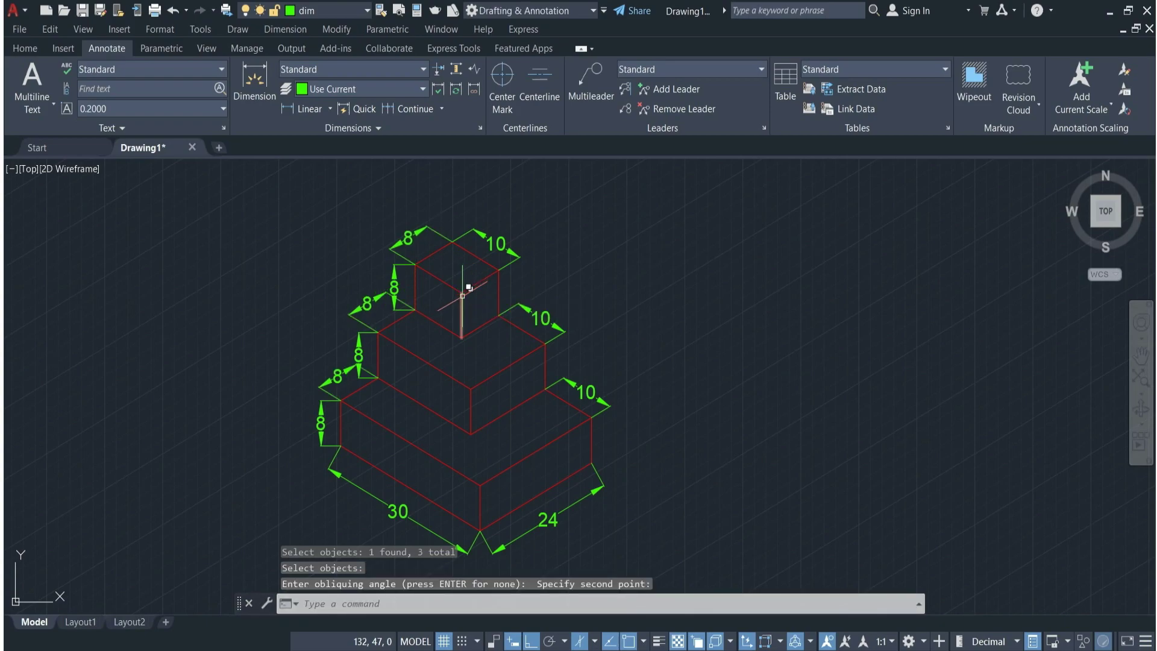
# Apply Oblique to the top, middle and lower vertical 8 dimensions along the isometric edge.
pyautogui.click(374, 128)
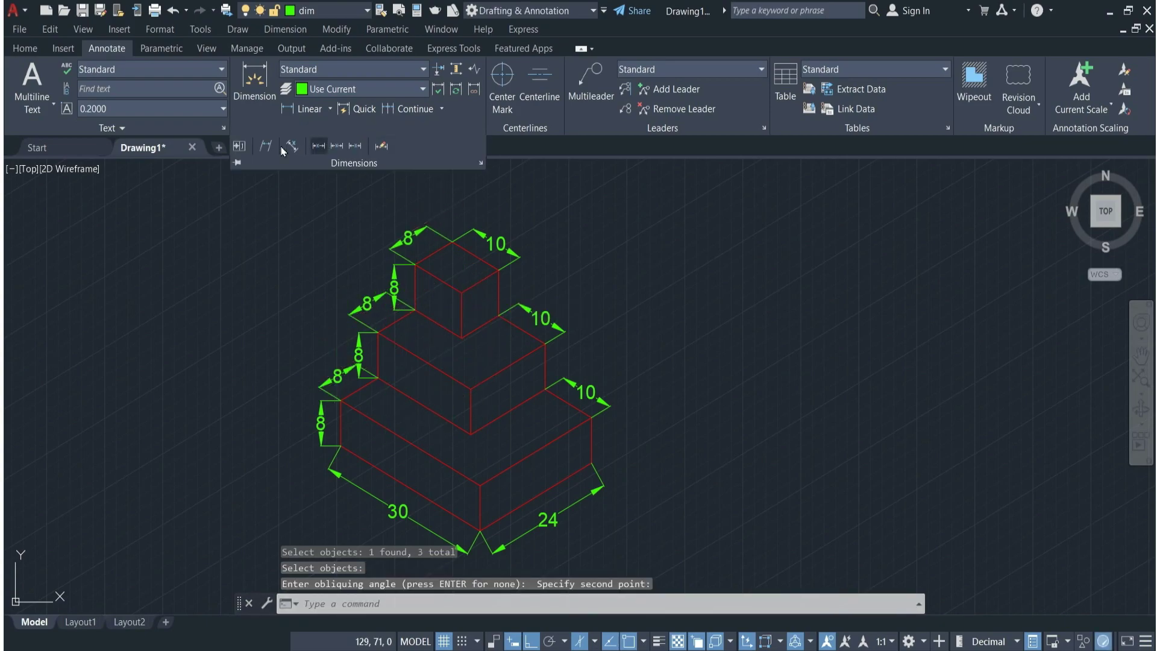
pyautogui.click(261, 151)
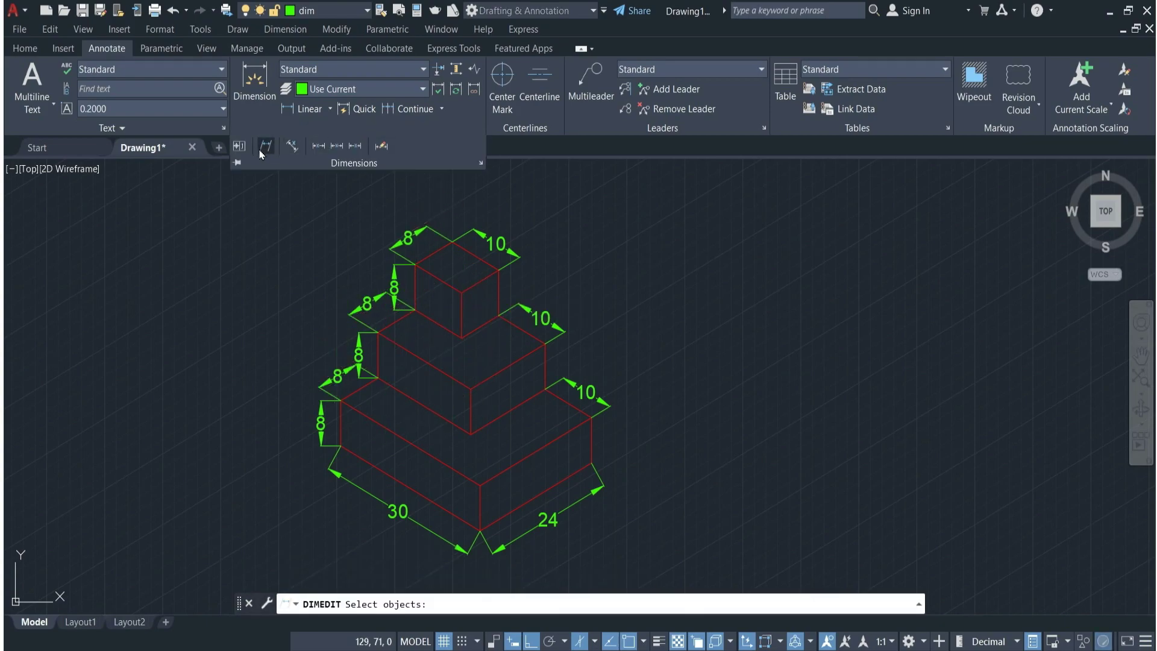
pyautogui.click(394, 275)
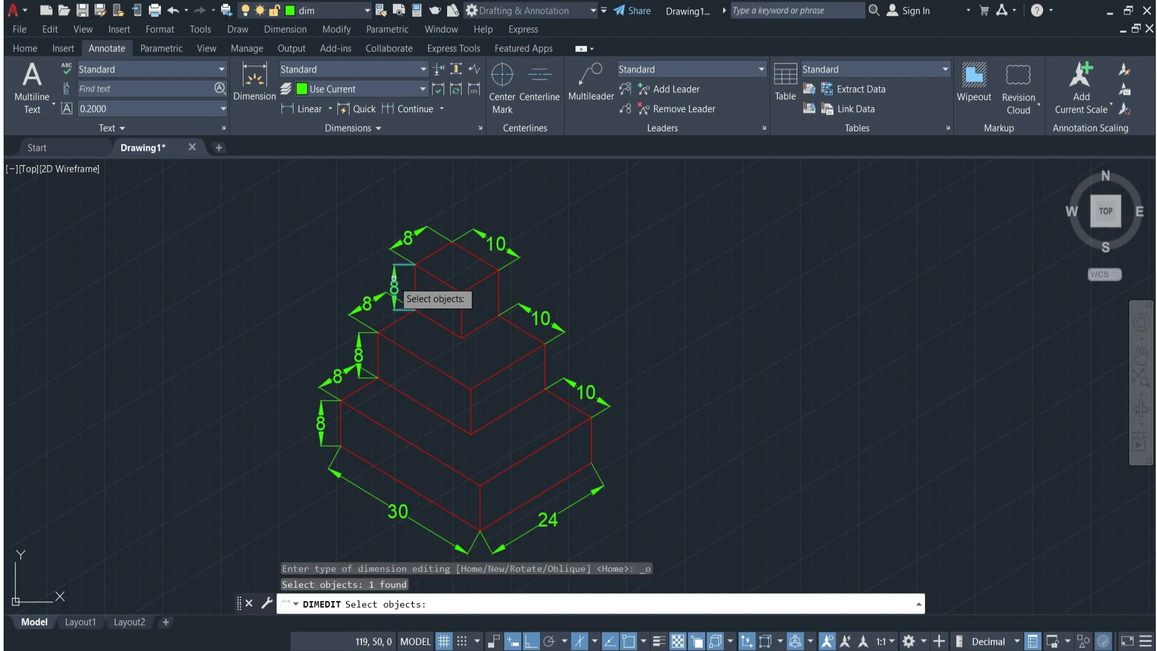
pyautogui.click(359, 347)
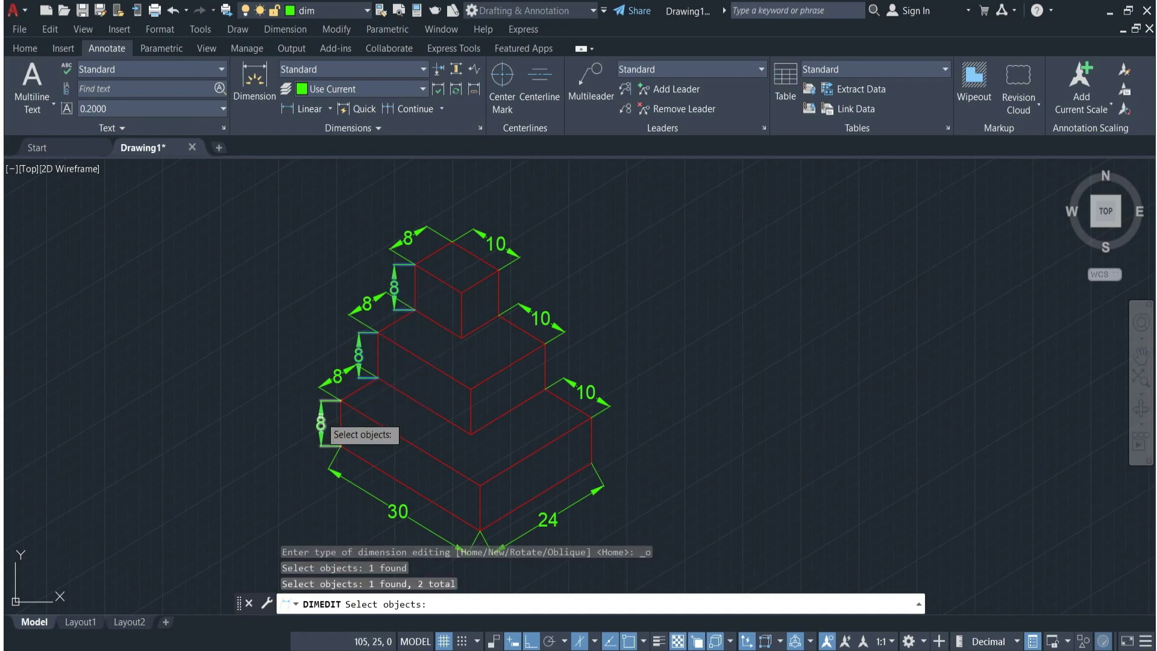
pyautogui.click(321, 415)
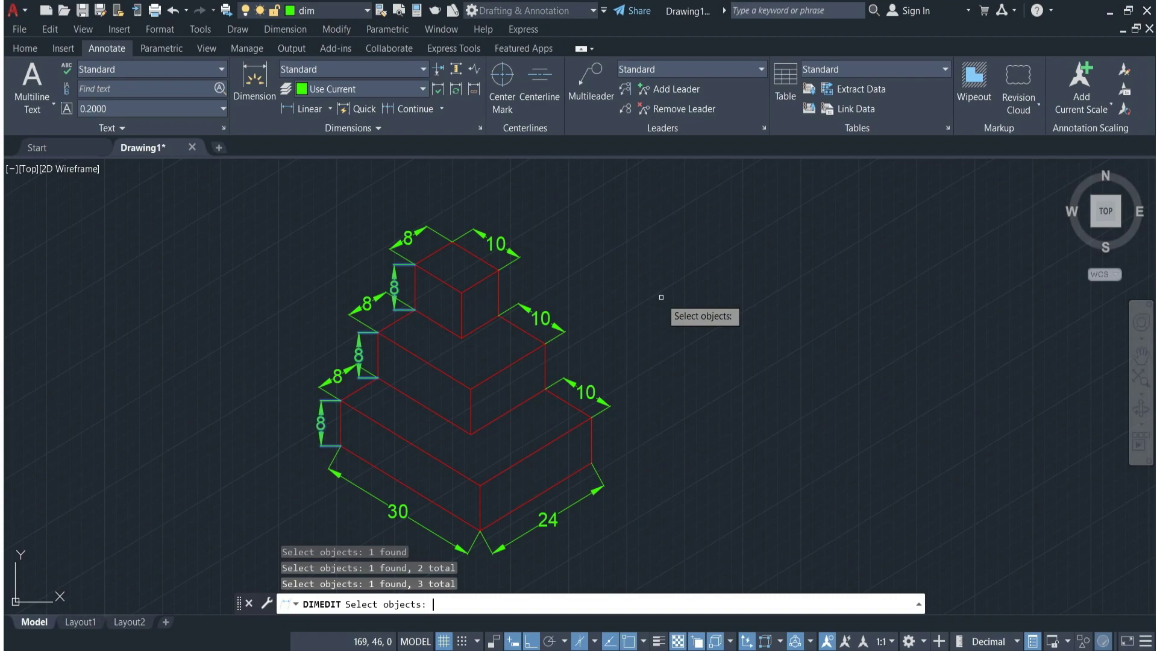
pyautogui.press('Return')
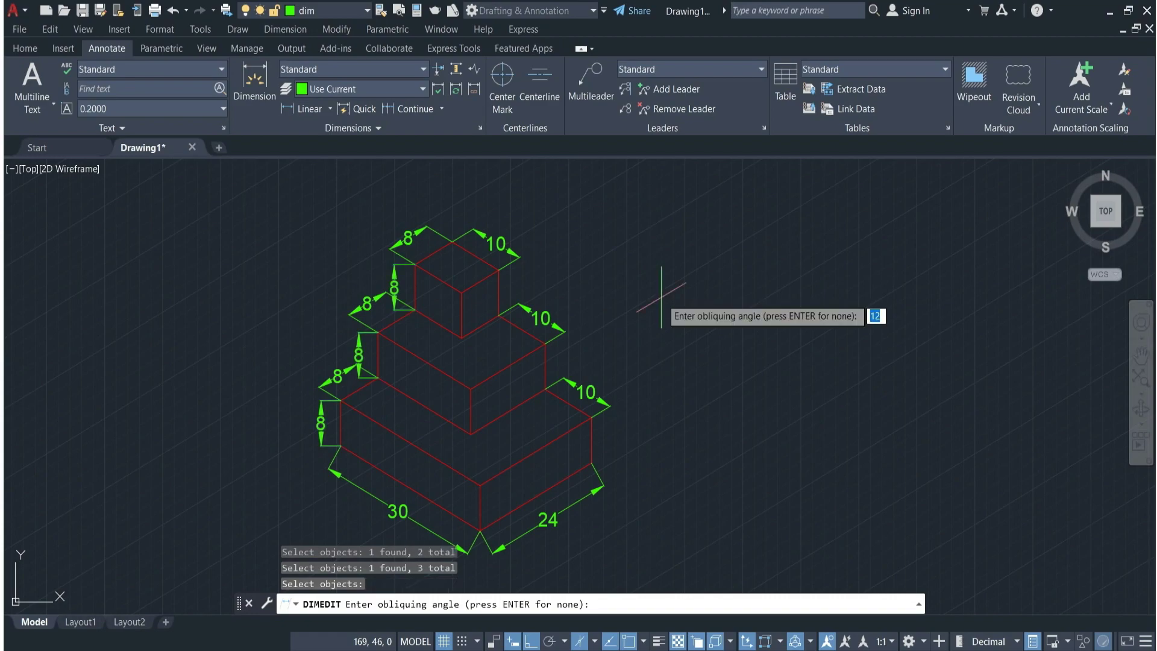
pyautogui.click(413, 263)
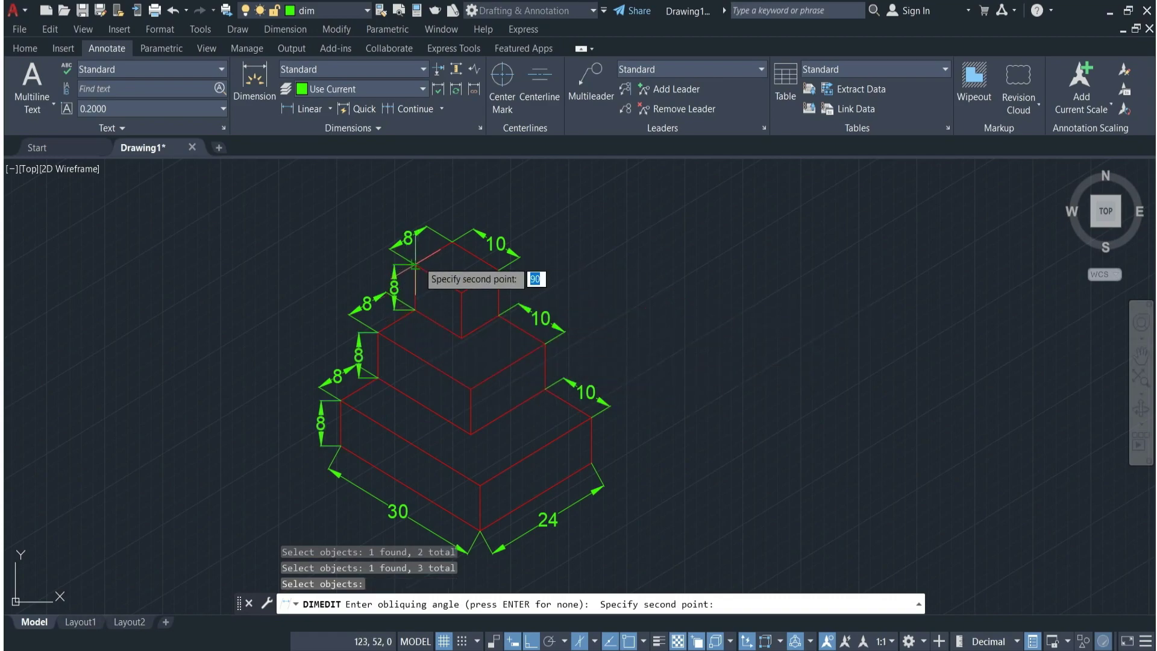
pyautogui.click(462, 293)
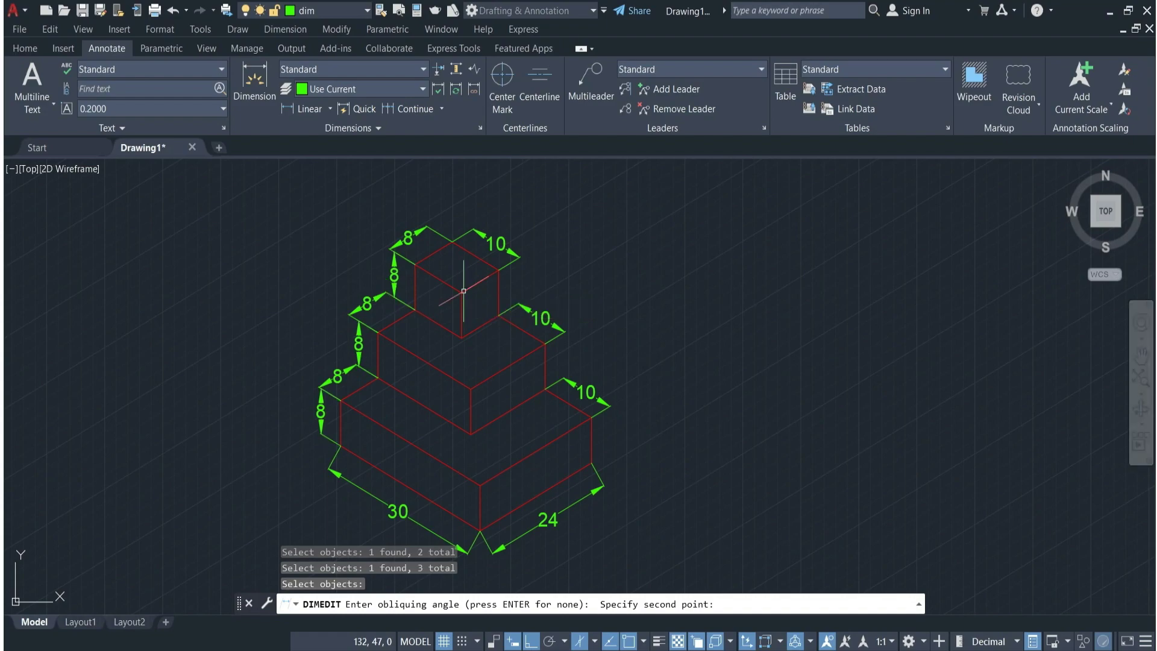
pyautogui.scroll(-3, 523, 480)
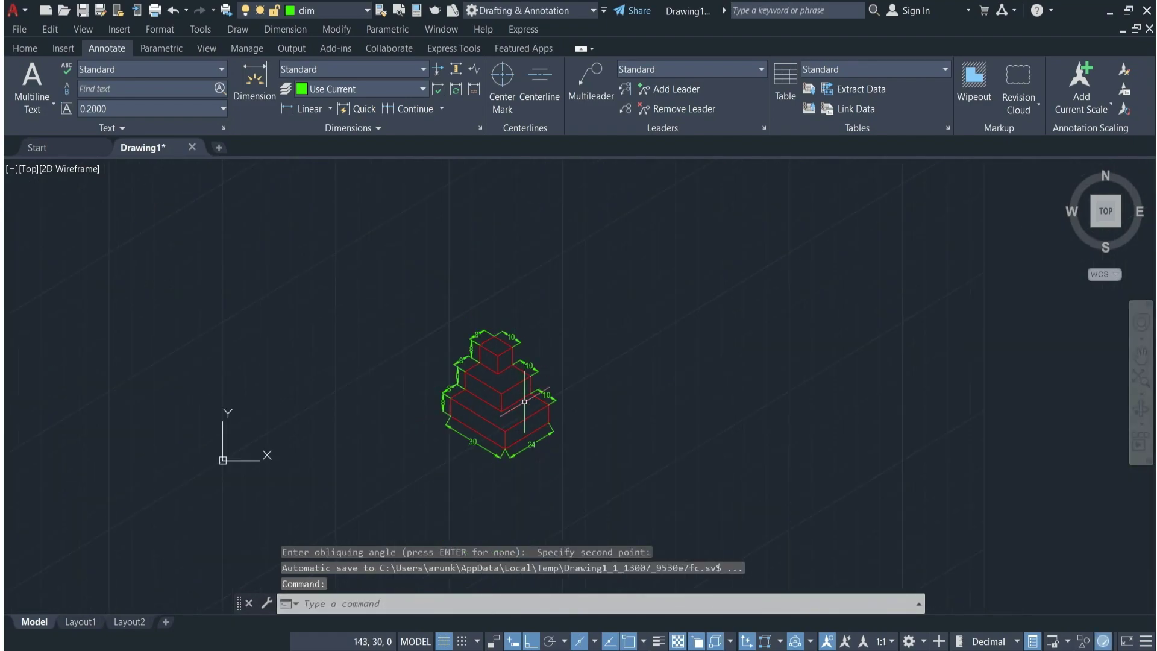
# Oblique the 30 and 24 base dimensions using two vertically aligned angle points.
pyautogui.click(346, 133)
pyautogui.click(267, 146)
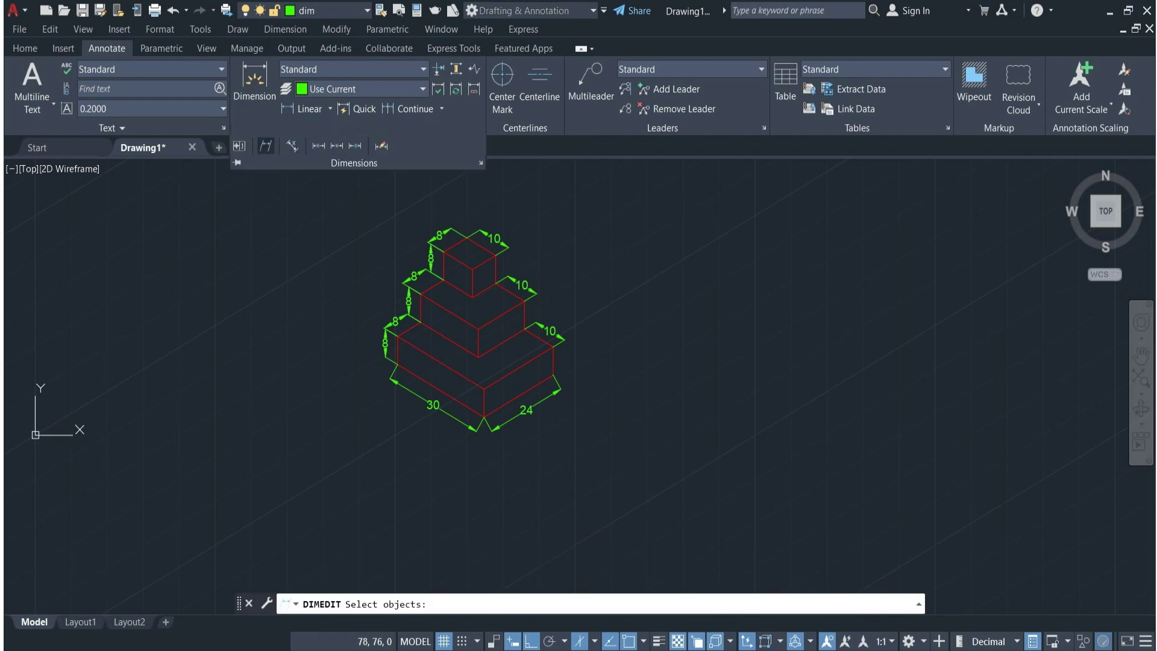
pyautogui.click(438, 408)
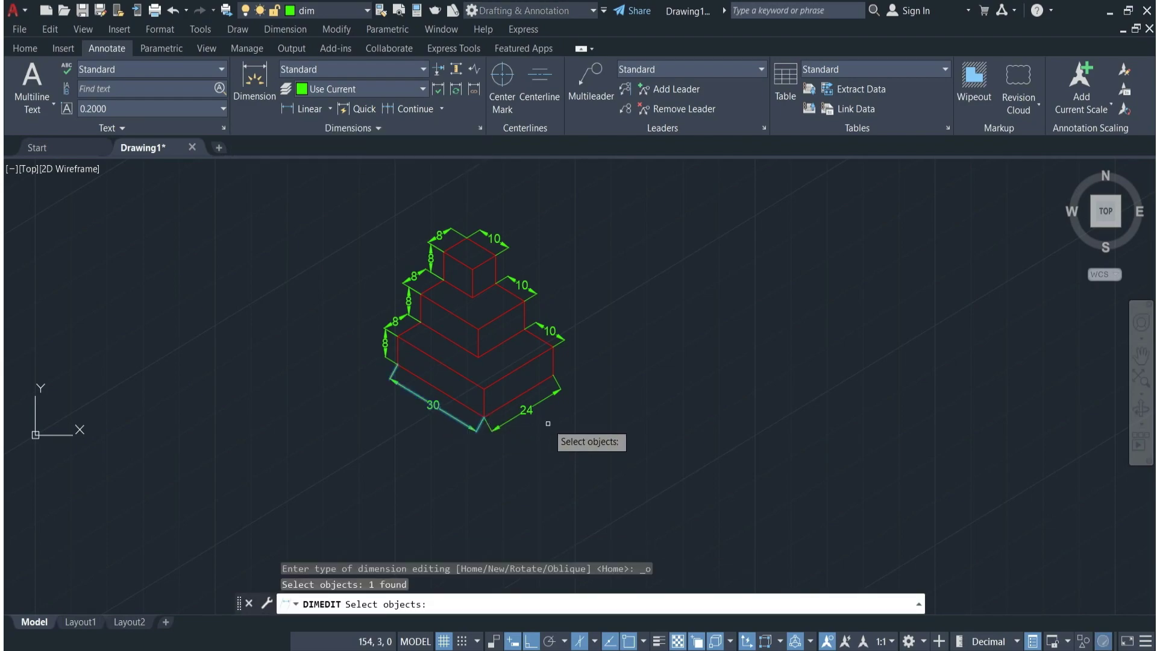
pyautogui.click(524, 414)
pyautogui.press('Return')
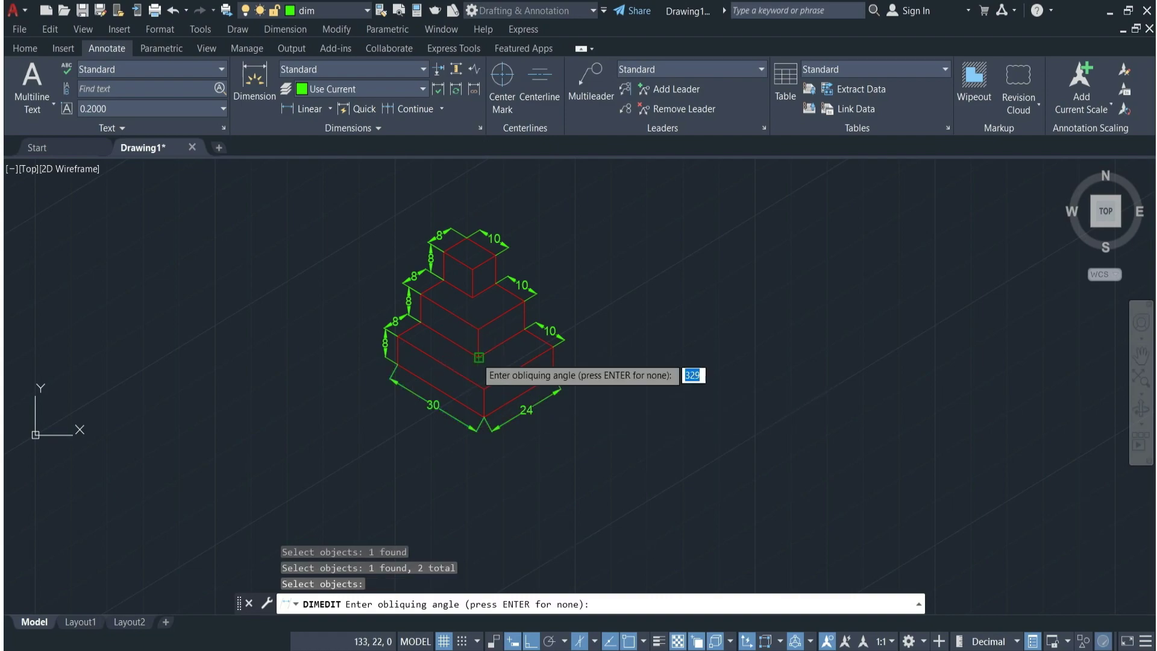
pyautogui.click(478, 358)
pyautogui.click(478, 330)
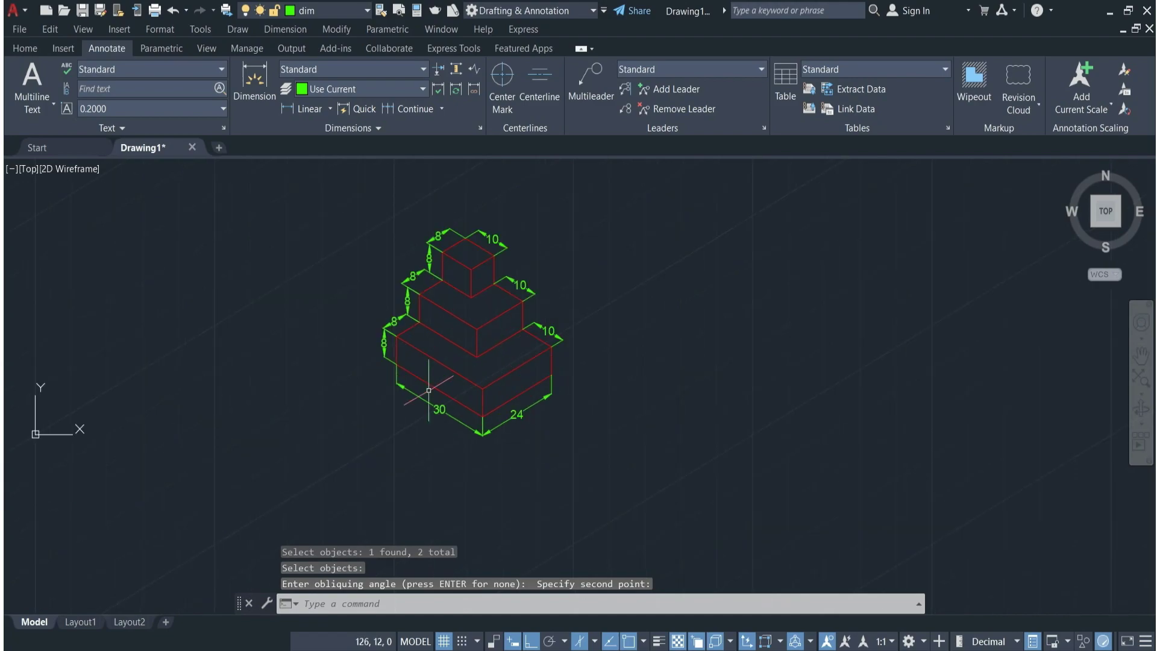
pyautogui.scroll(2, 466, 397)
pyautogui.scroll(-2, 476, 398)
pyautogui.scroll(3, 464, 380)
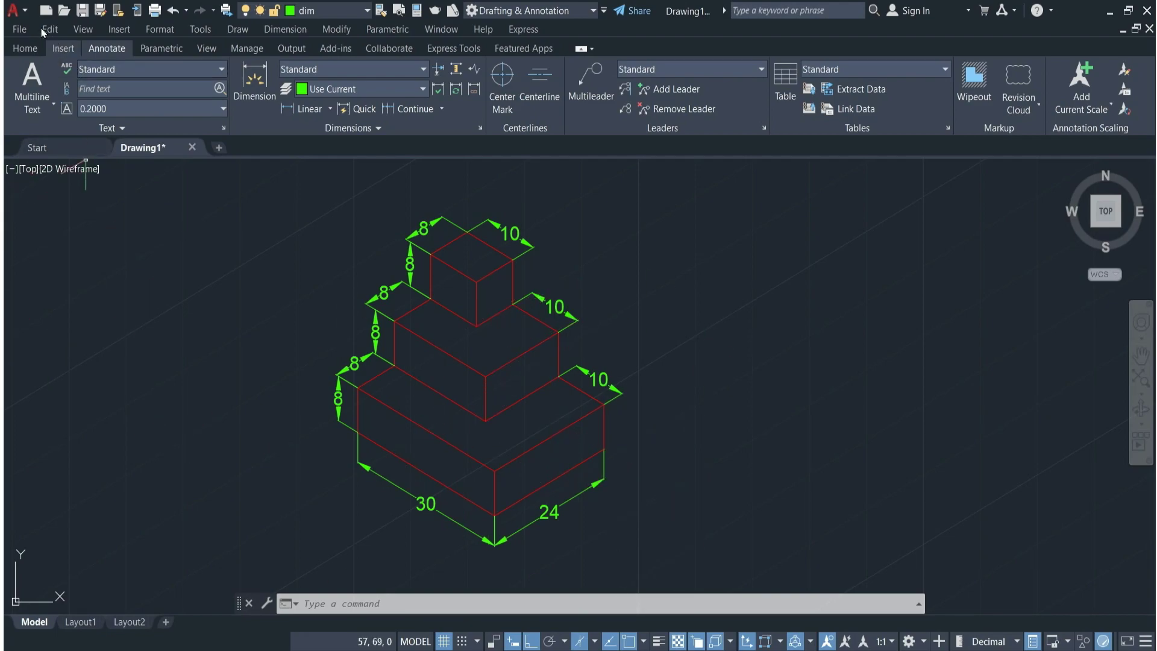
# Start a plot to Microsoft Print to PDF on A4 paper.
pyautogui.click(23, 11)
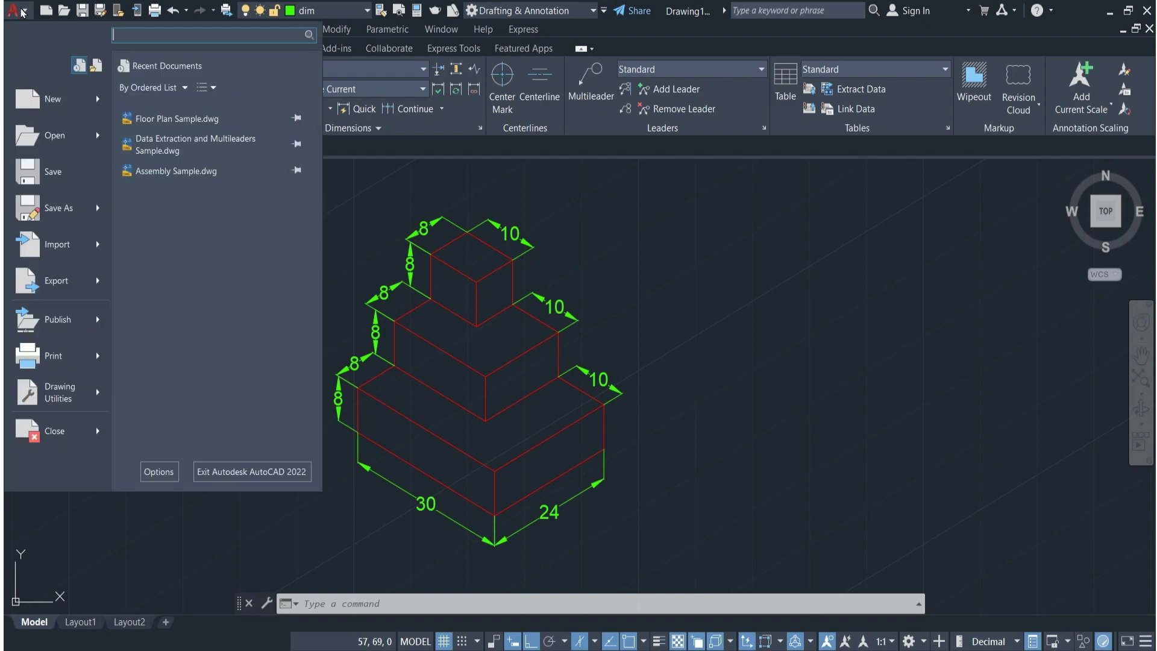
pyautogui.click(64, 355)
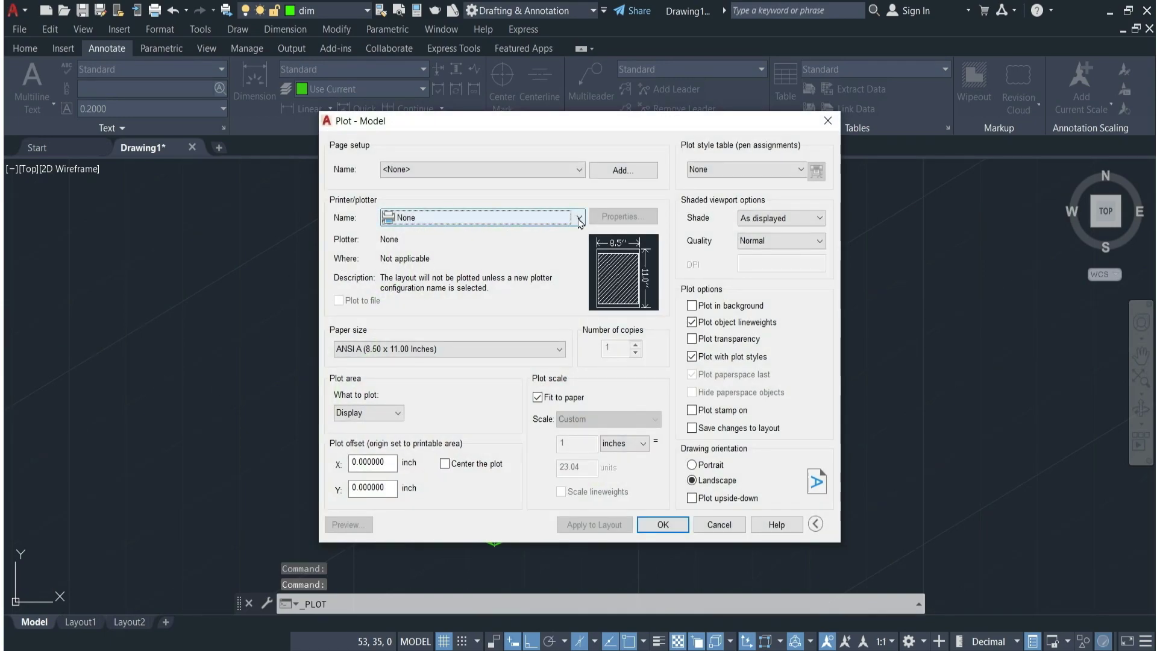
pyautogui.click(539, 218)
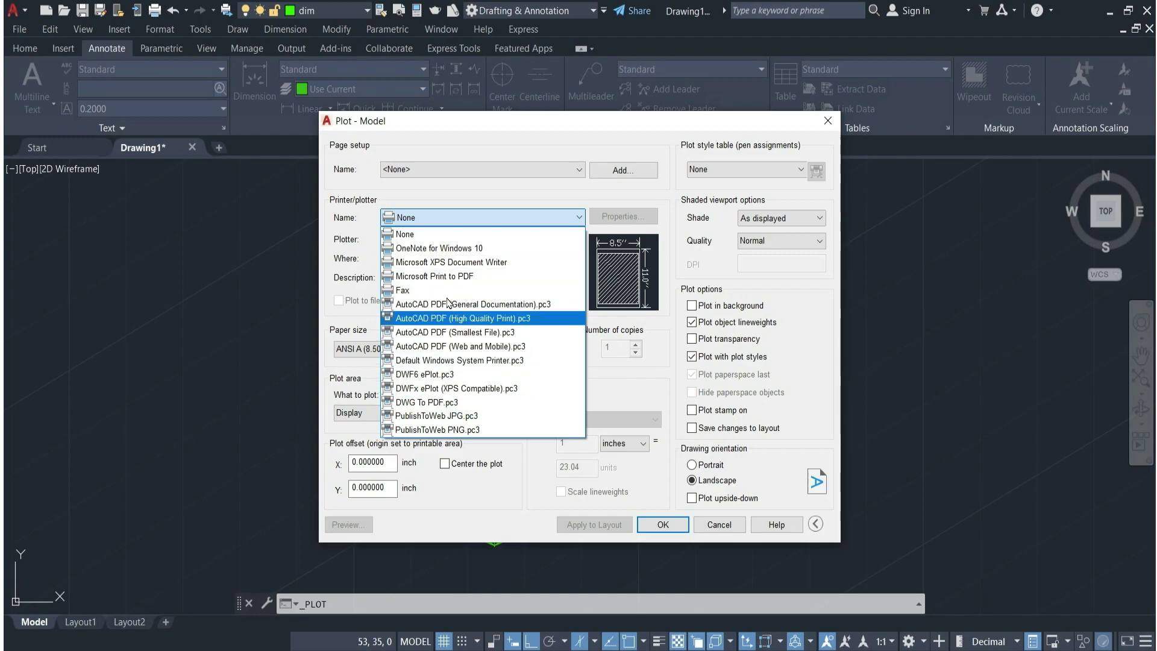
pyautogui.click(448, 277)
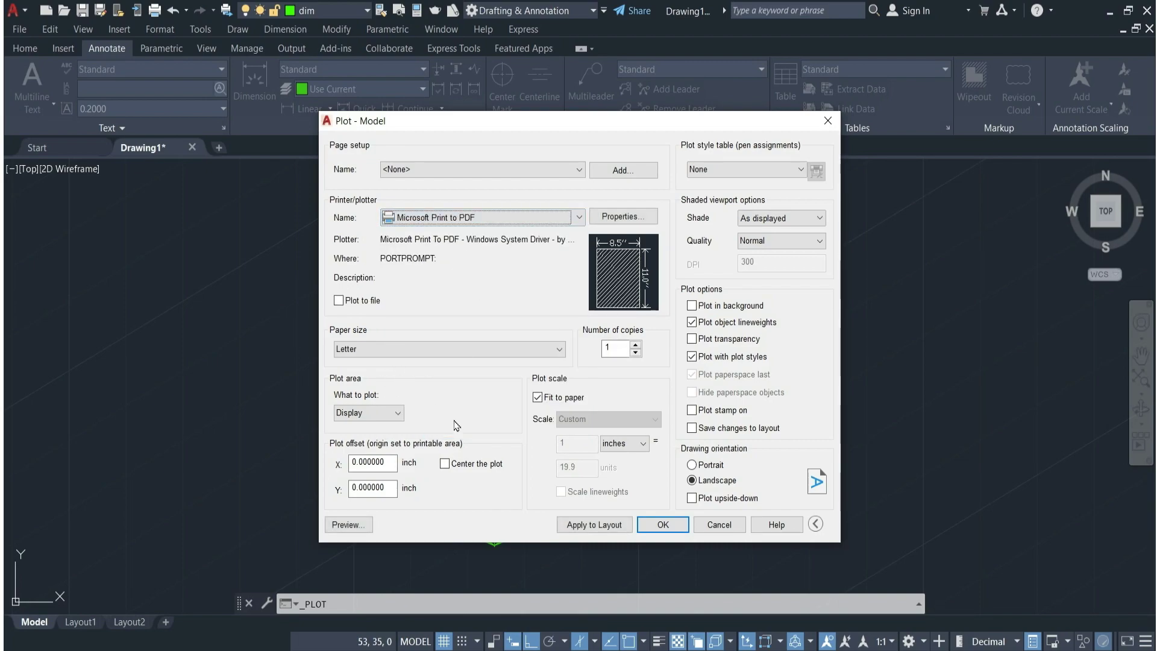
pyautogui.click(544, 360)
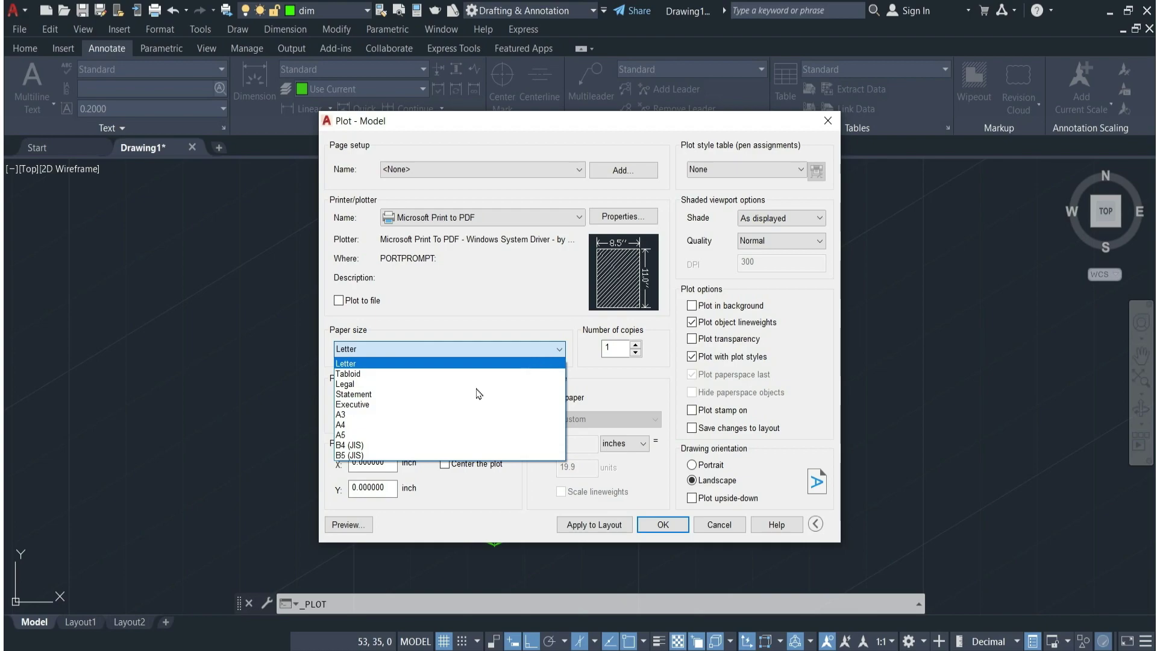
pyautogui.click(397, 422)
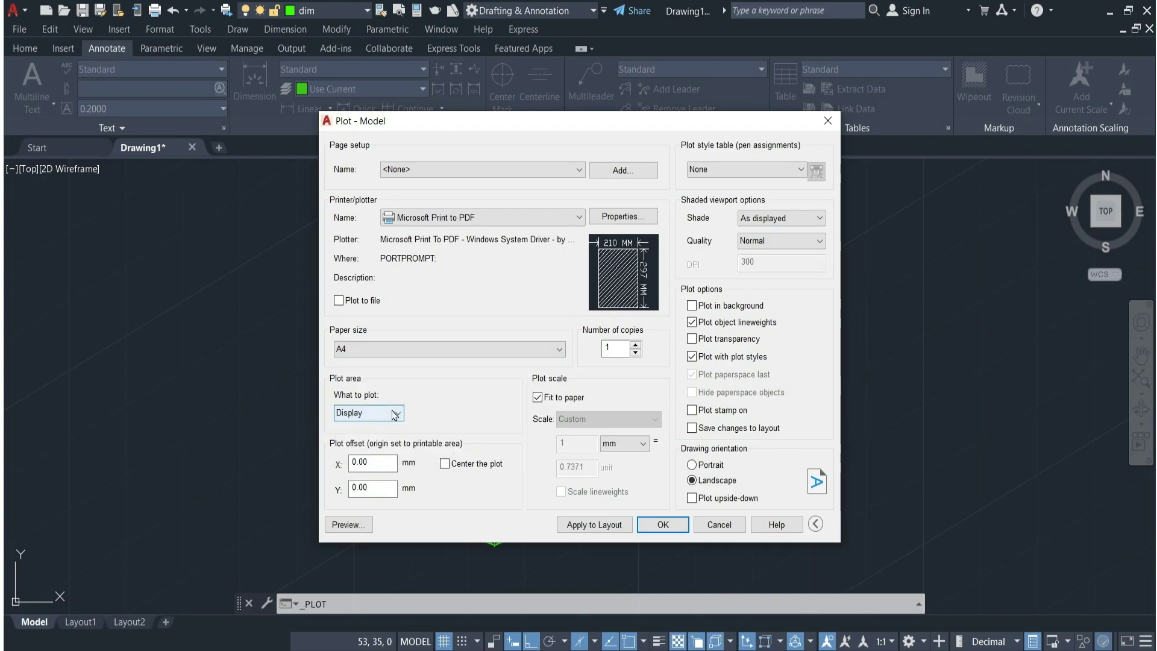
# Plot a window framed around the stepped block, centred and portrait, and preview it.
pyautogui.click(398, 414)
pyautogui.click(375, 458)
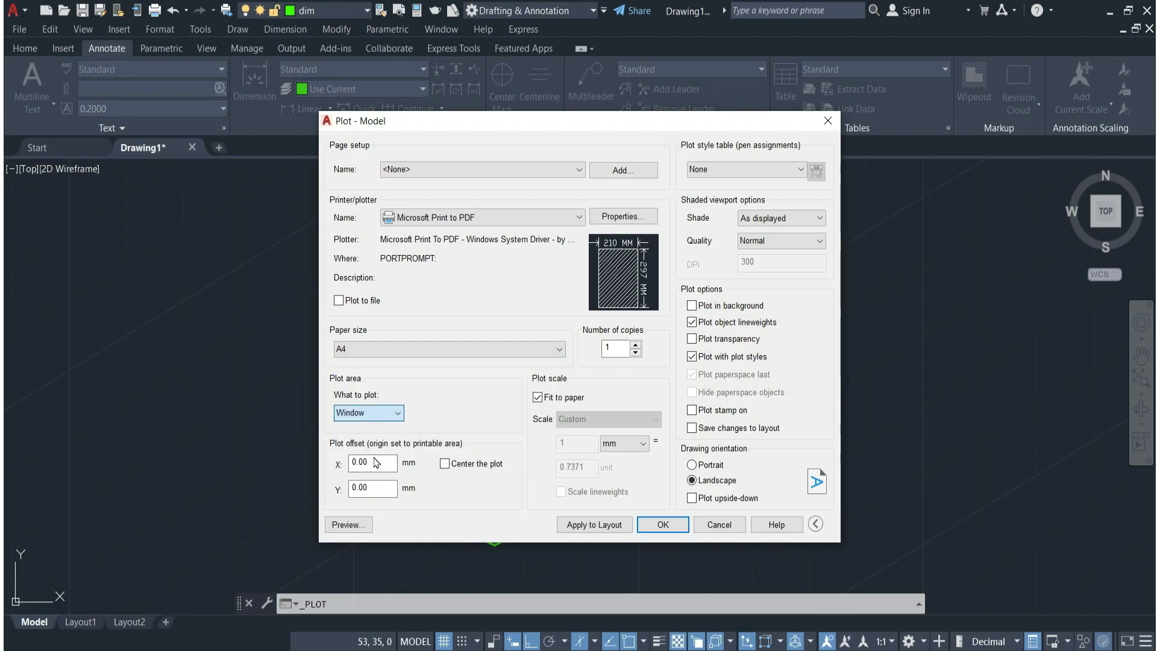
pyautogui.scroll(-3, 588, 379)
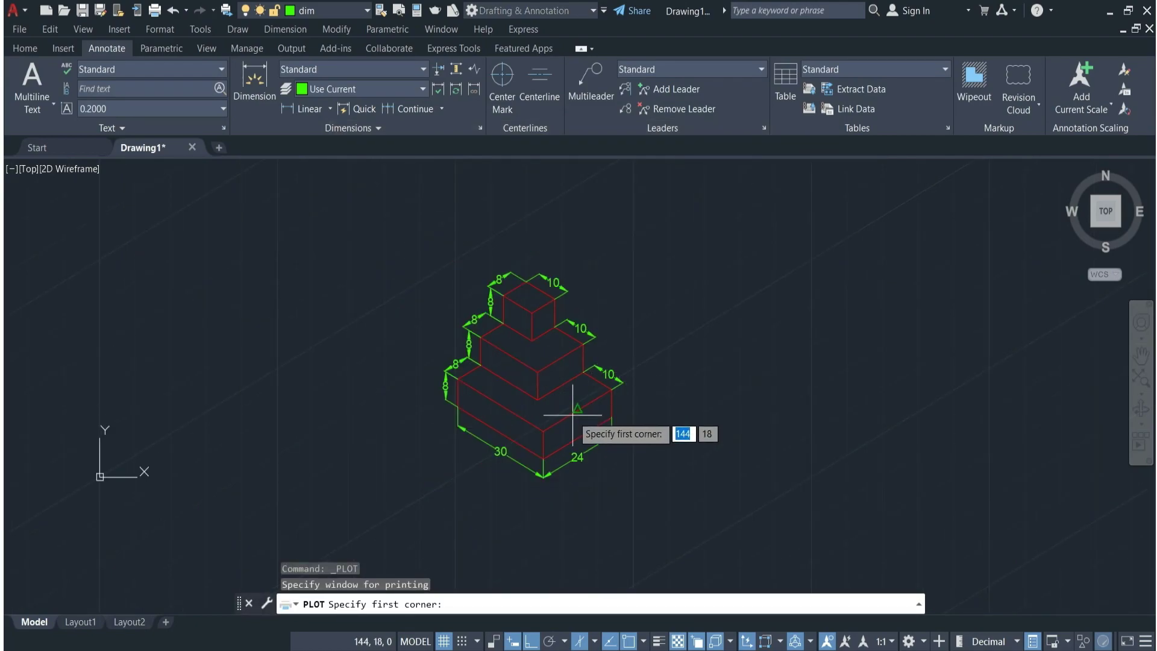
pyautogui.click(413, 239)
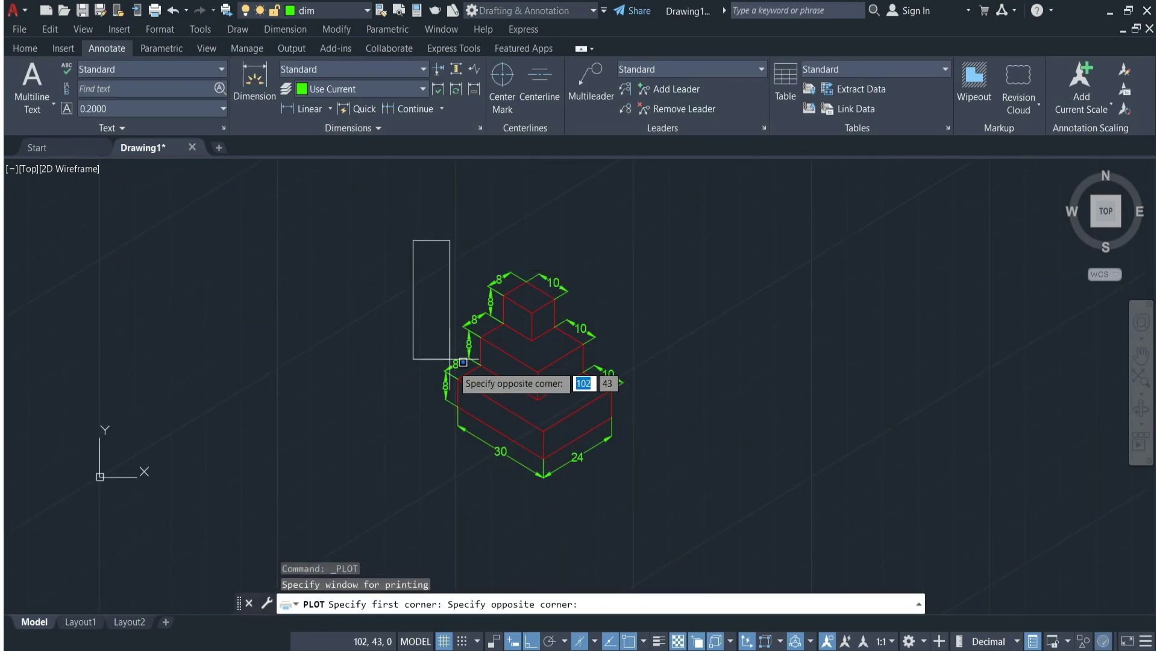
pyautogui.click(655, 518)
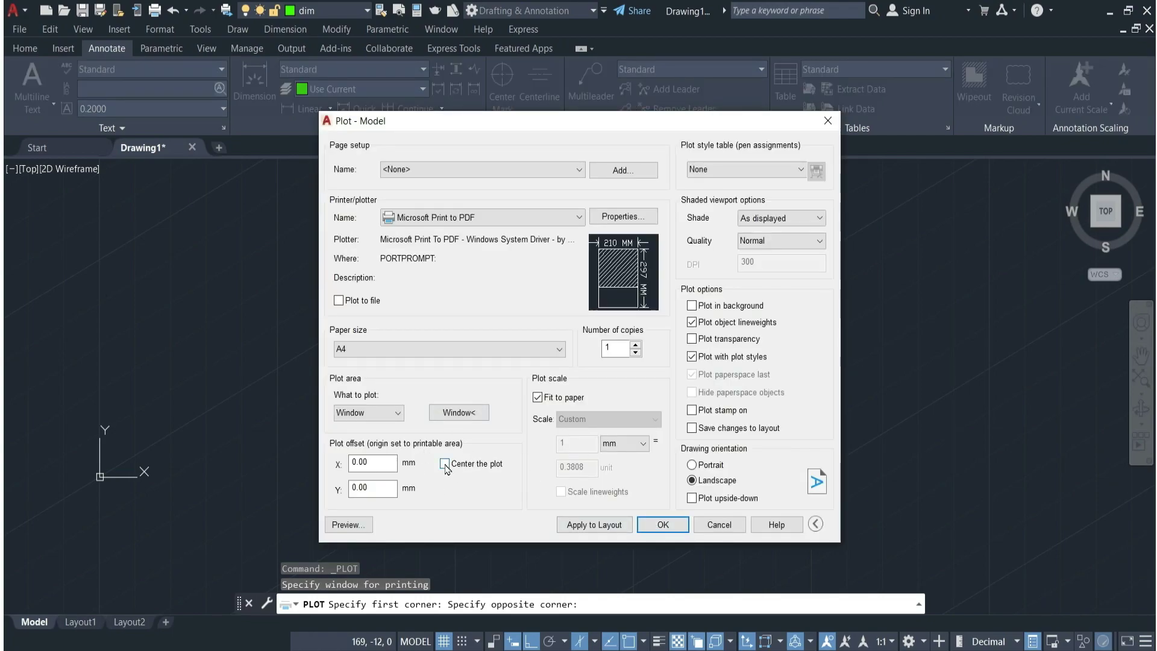
pyautogui.click(445, 464)
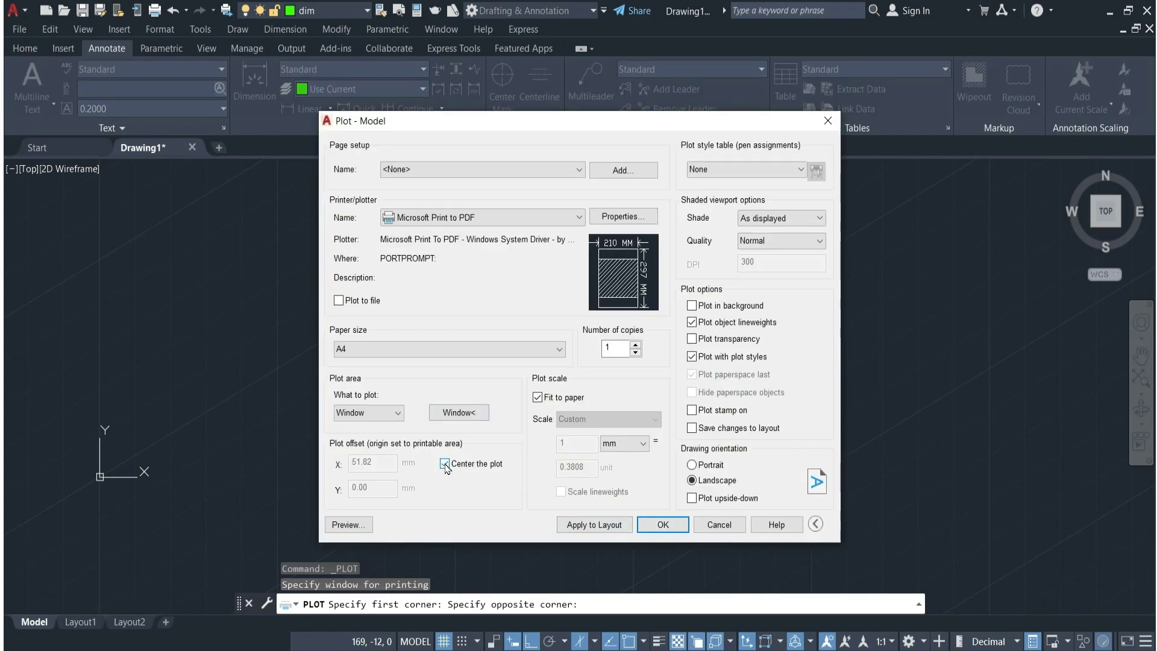
pyautogui.click(693, 466)
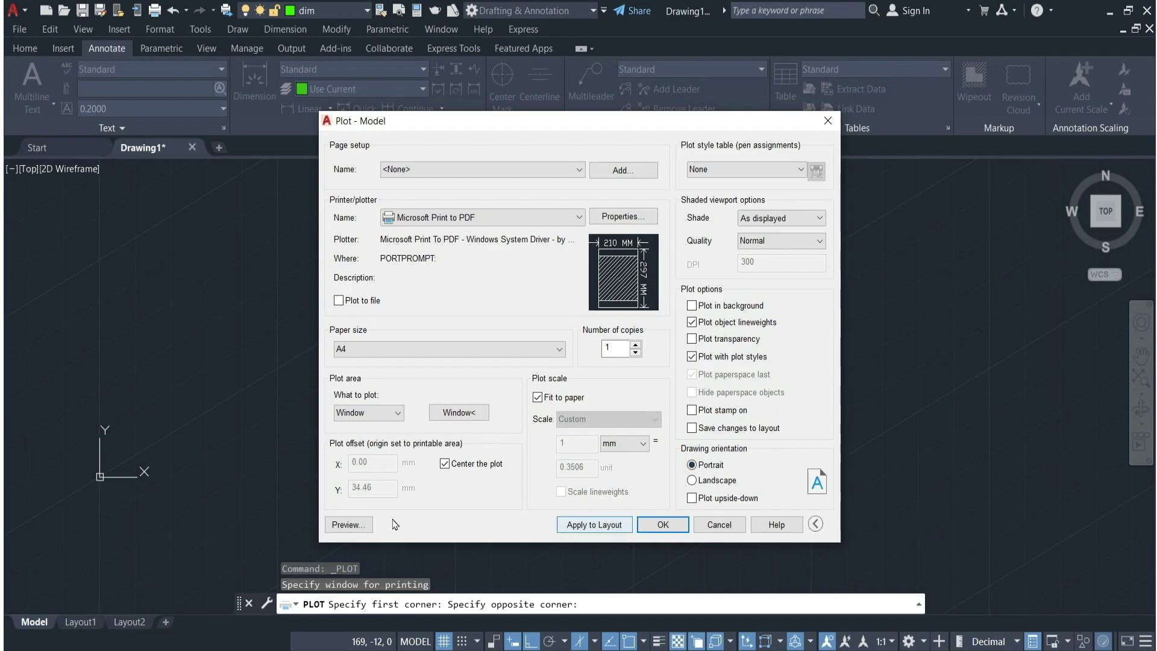
pyautogui.click(356, 527)
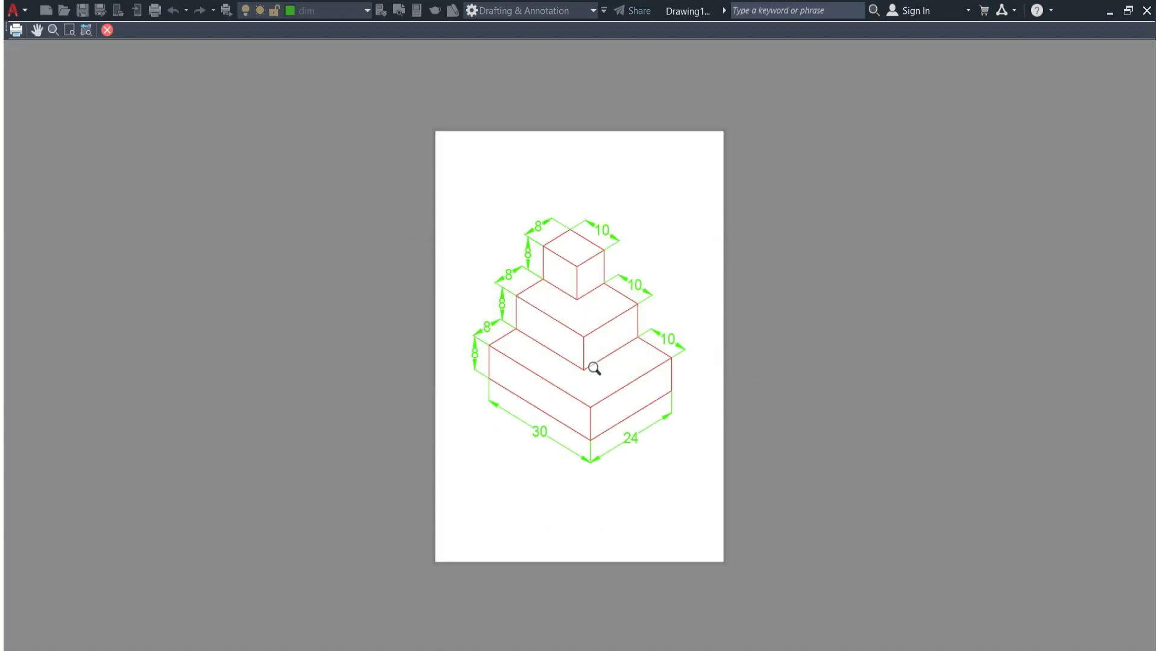
# Zoom into the A4 preview, then close it and cancel the plot without printing.
pyautogui.scroll(2, 573, 356)
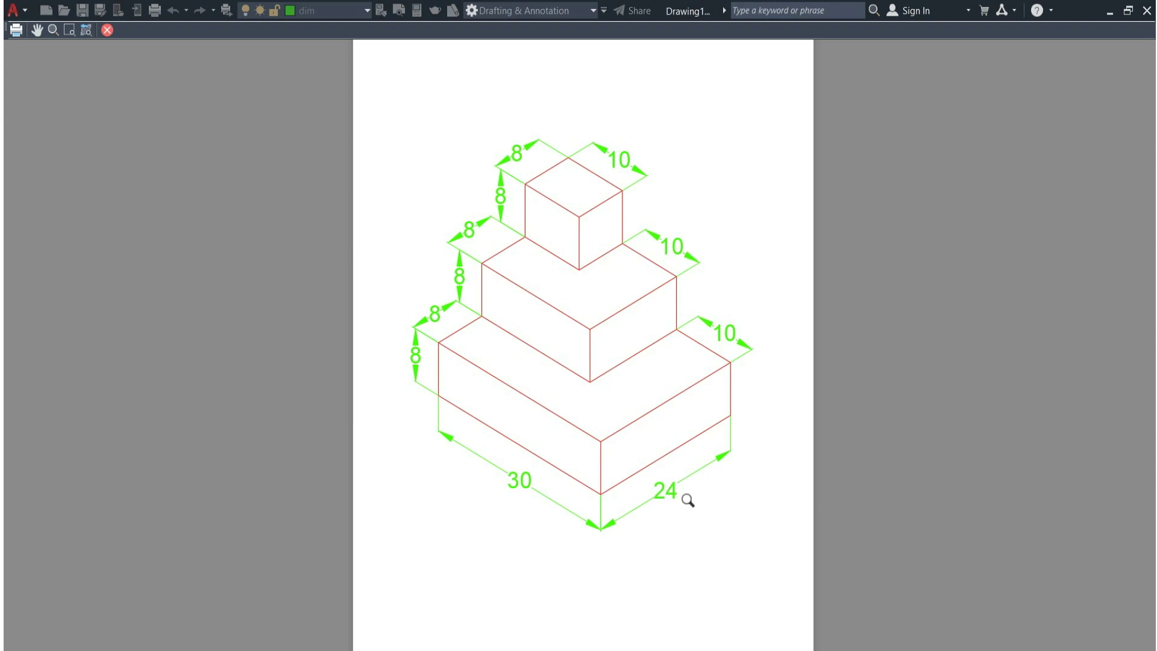
pyautogui.click(107, 30)
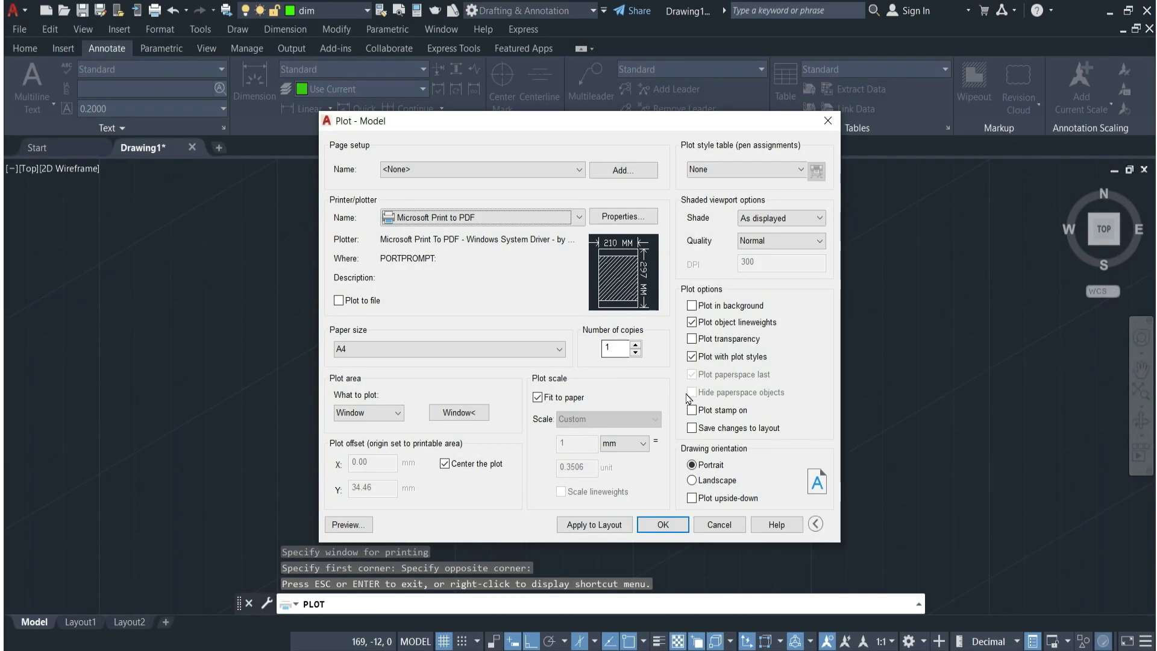
pyautogui.click(723, 528)
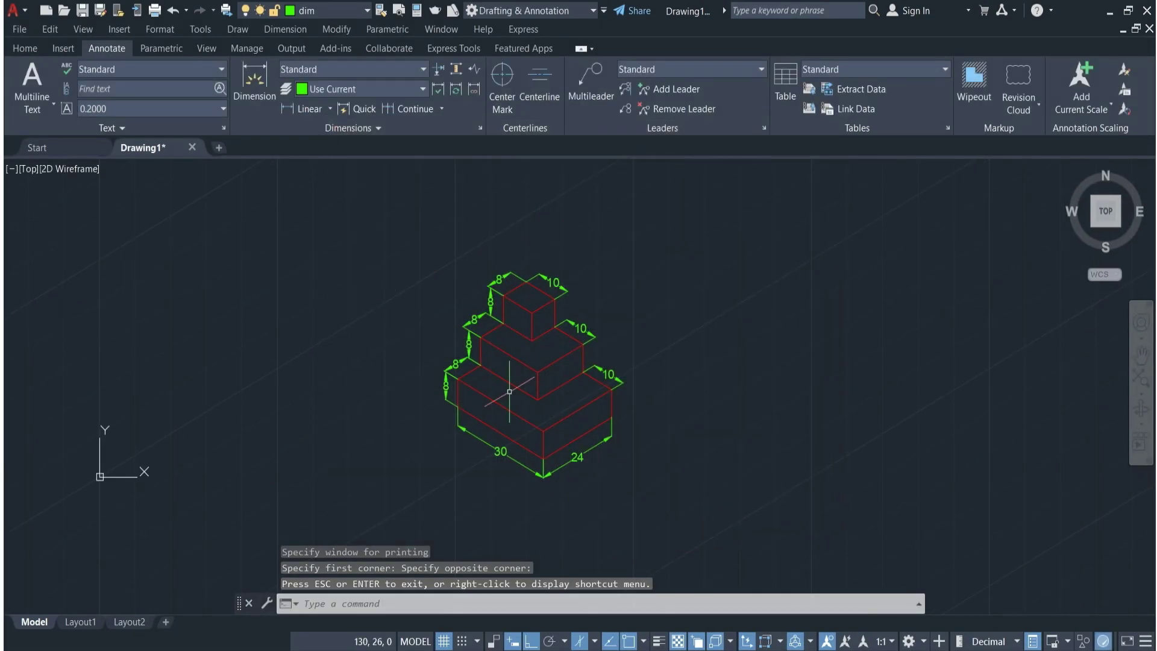
# Set the dim layer not to plot in the Layer Properties Manager, then close it.
pyautogui.click(25, 47)
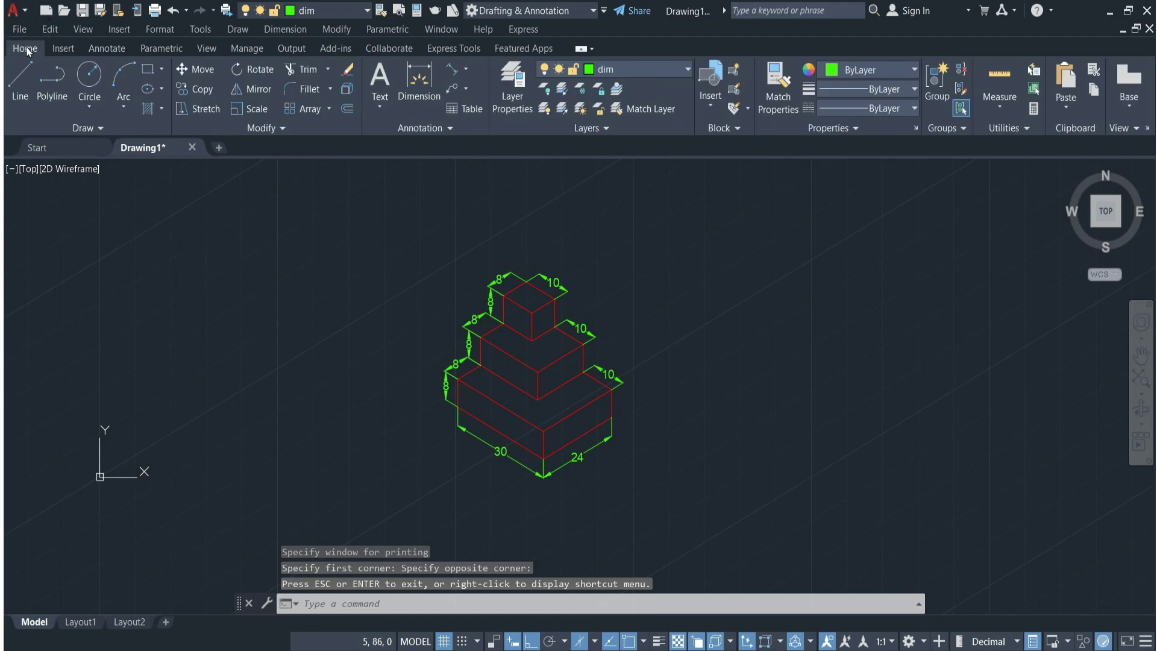
pyautogui.click(513, 85)
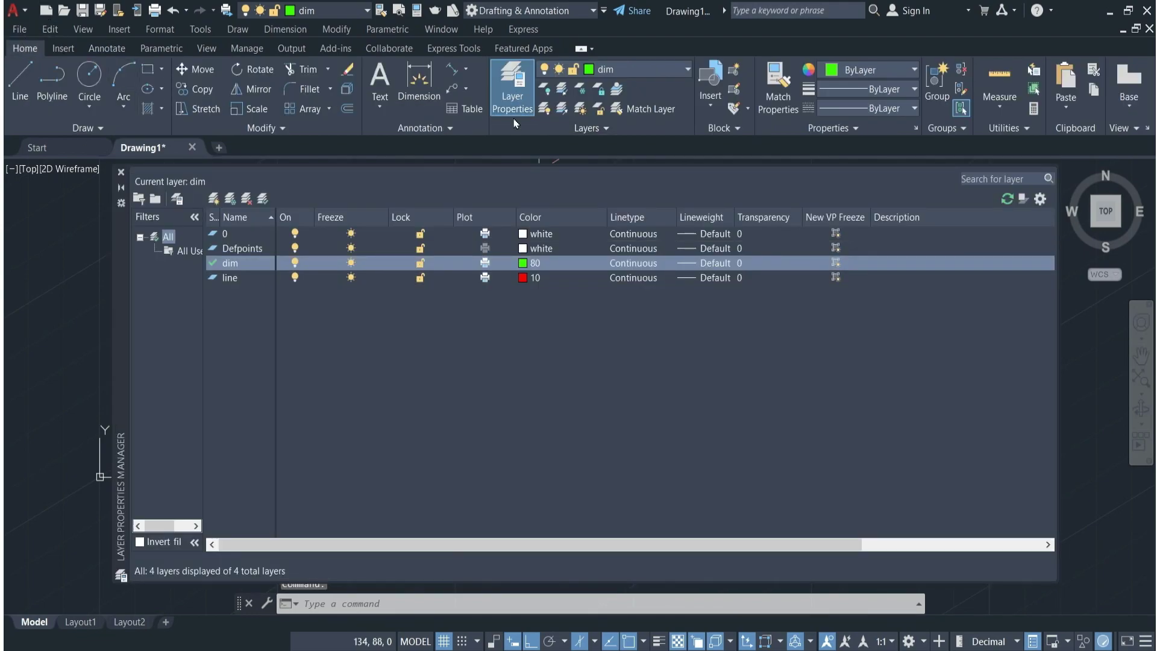
pyautogui.click(485, 267)
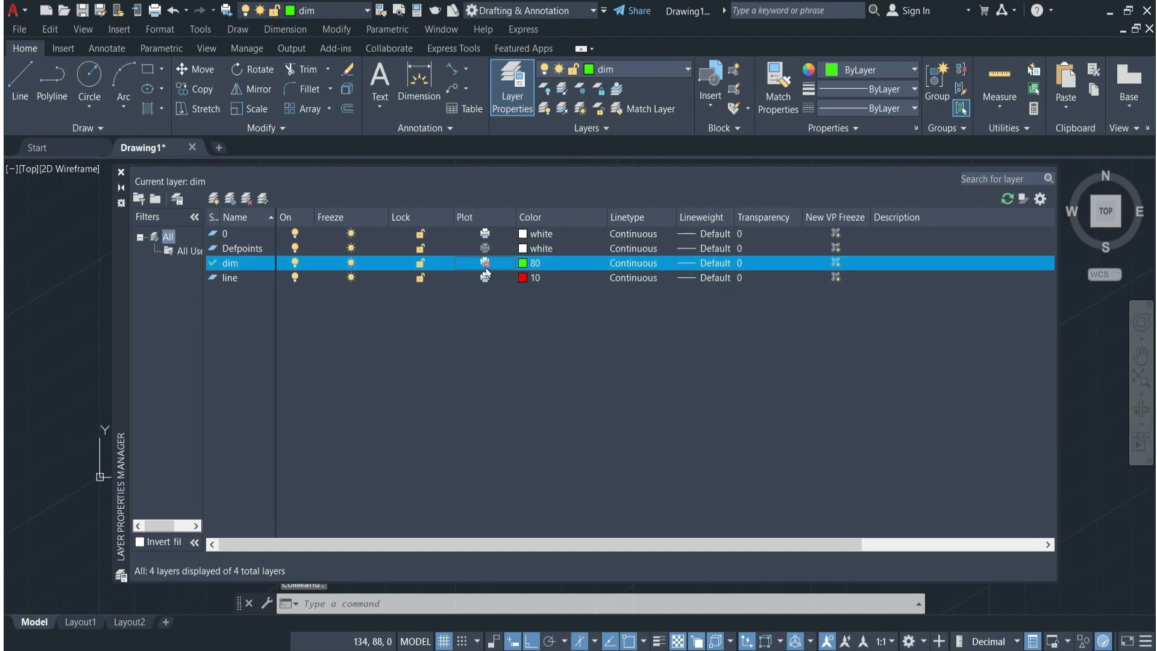
pyautogui.click(121, 174)
# Start a new plot to Microsoft Print to PDF on A4 paper.
pyautogui.click(18, 13)
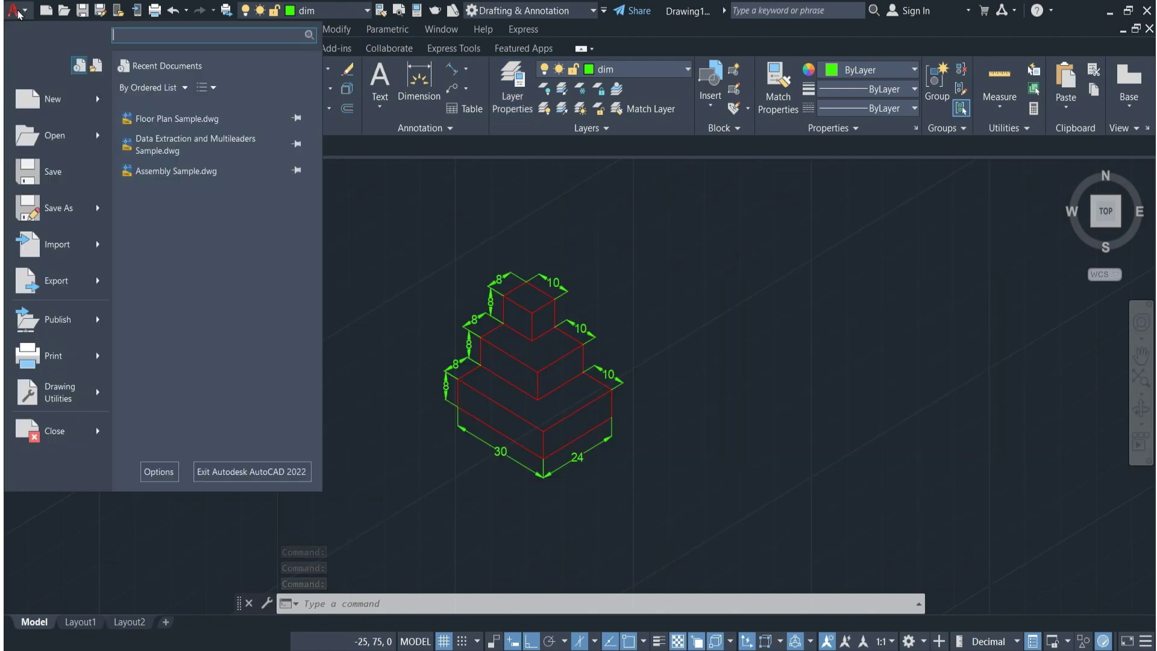
pyautogui.click(75, 356)
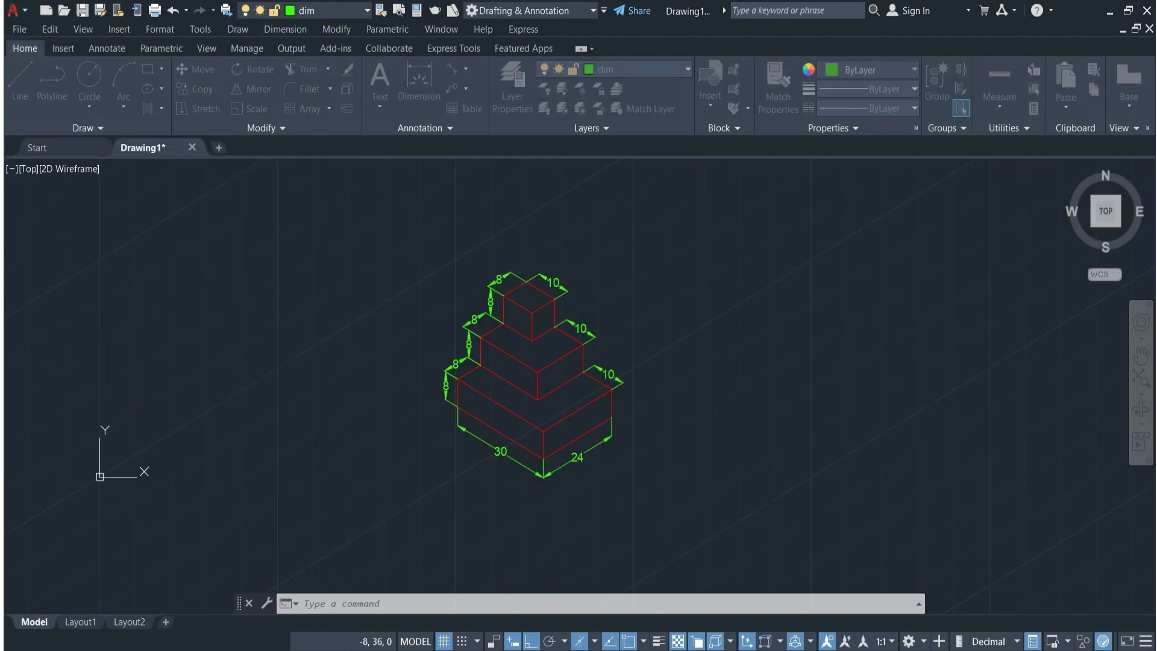
pyautogui.click(456, 218)
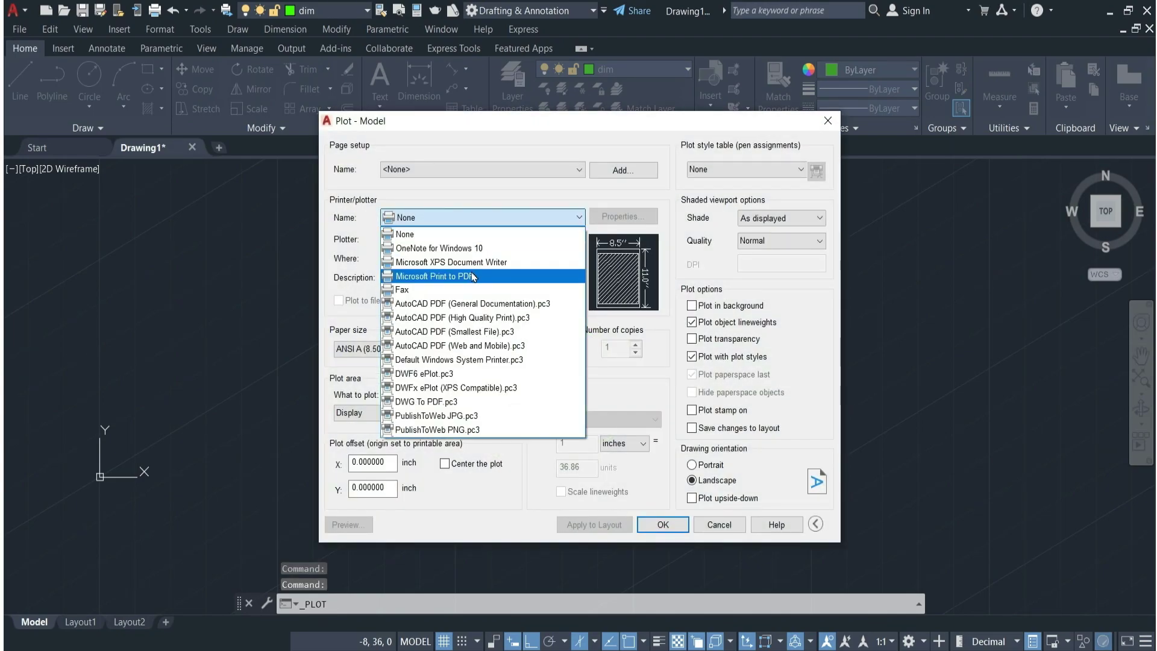
pyautogui.click(470, 276)
pyautogui.click(392, 350)
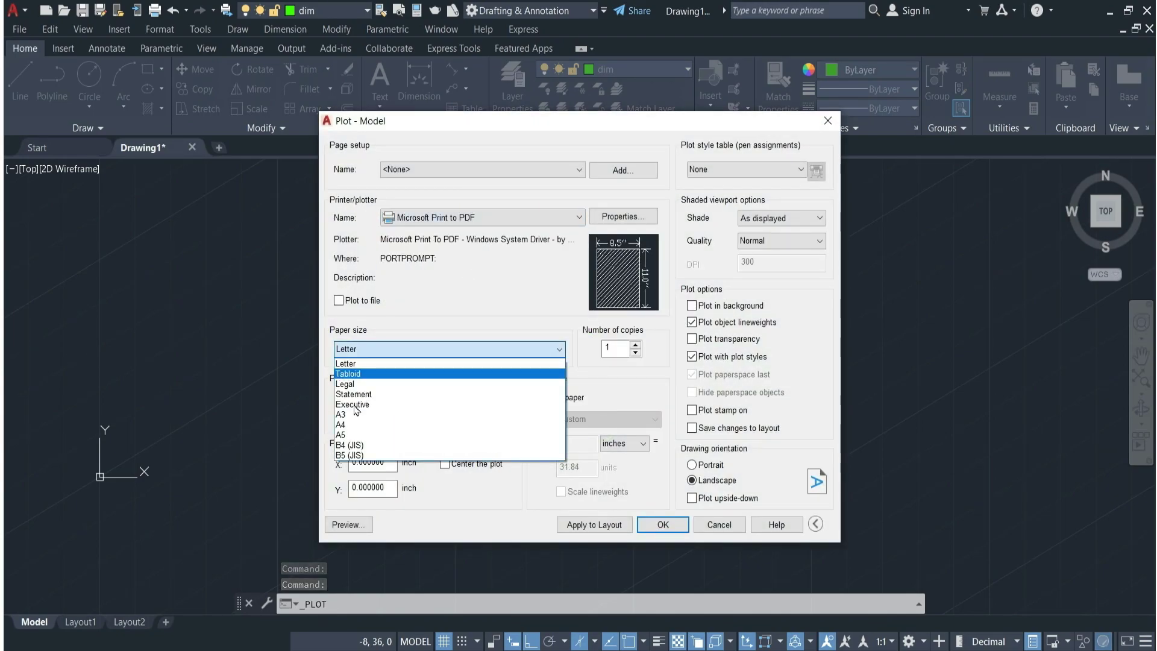
pyautogui.click(347, 427)
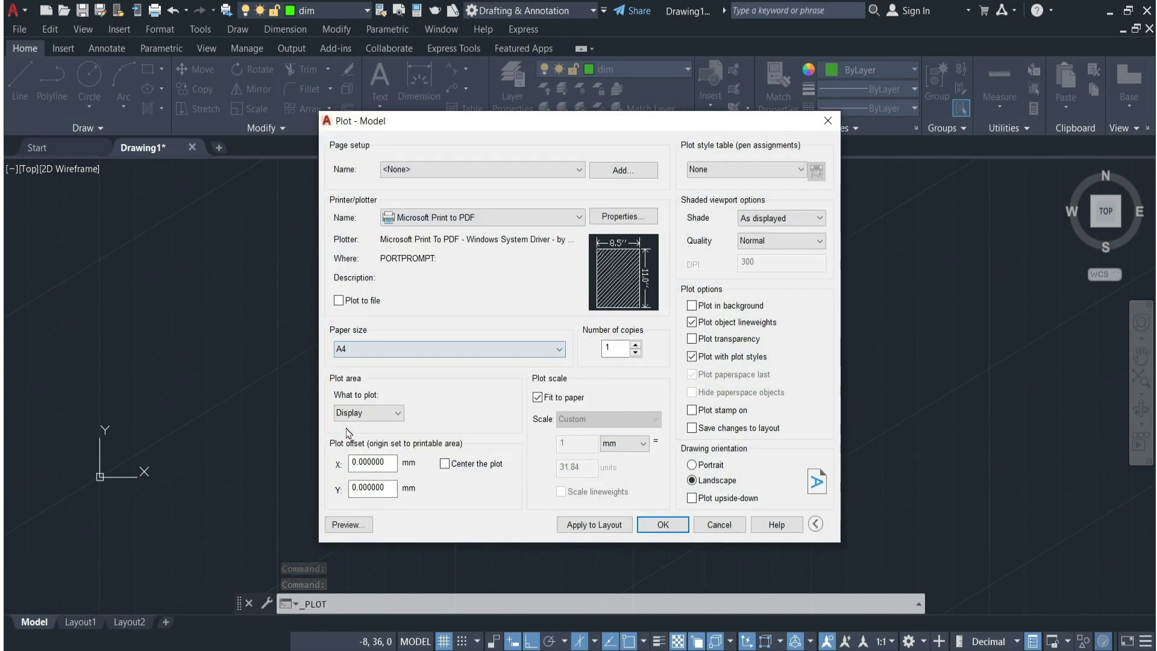
# Window the block, centre it in portrait orientation, and preview the sheet without dimensions.
pyautogui.click(396, 414)
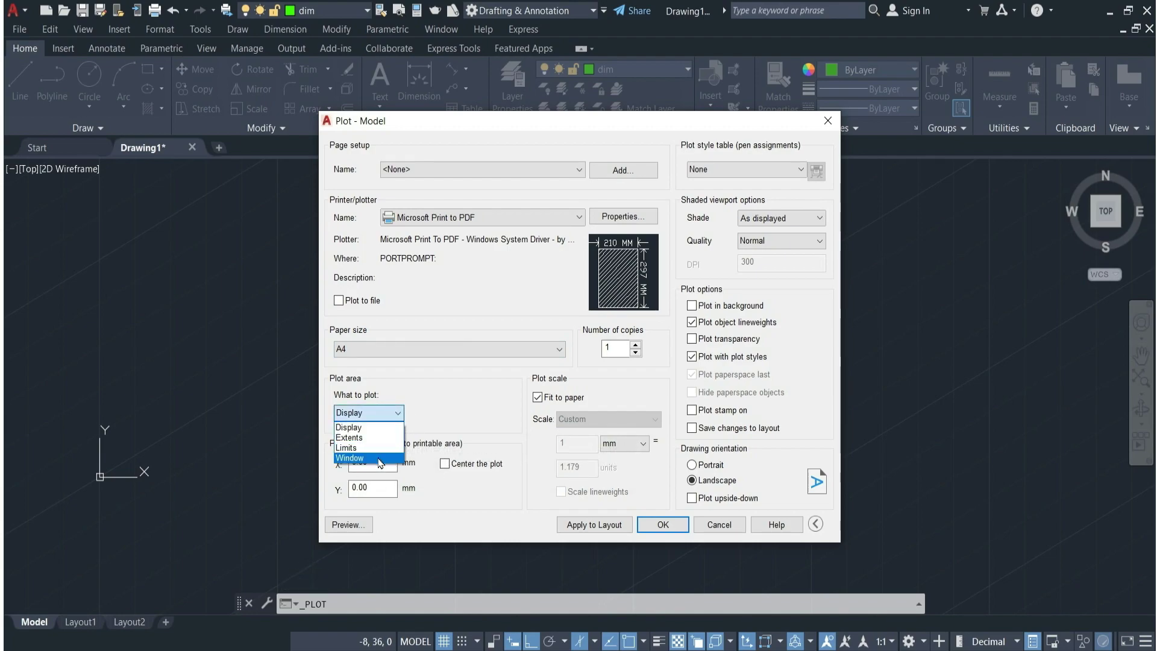
pyautogui.click(380, 461)
pyautogui.click(429, 243)
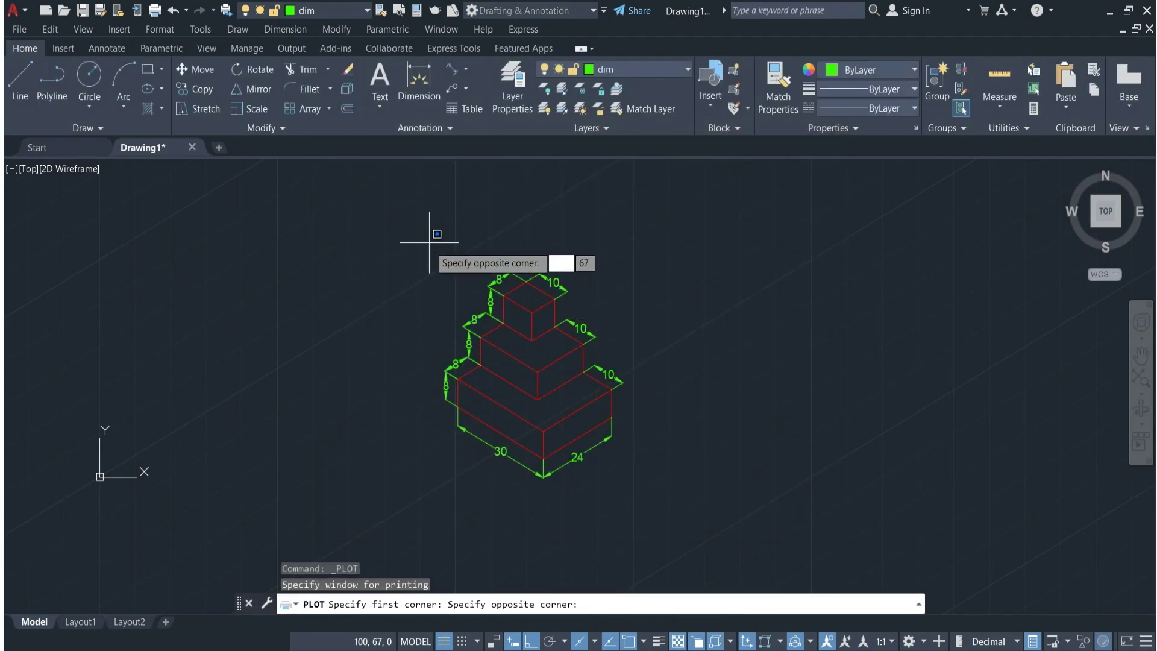
pyautogui.click(640, 482)
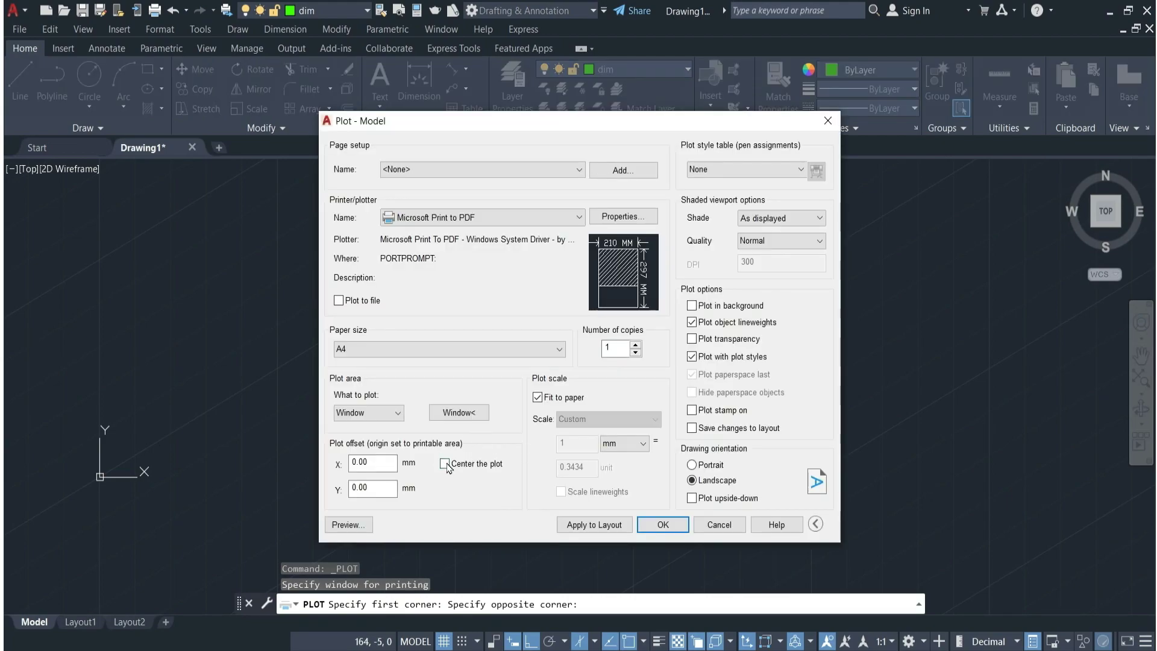
pyautogui.click(446, 464)
pyautogui.click(693, 467)
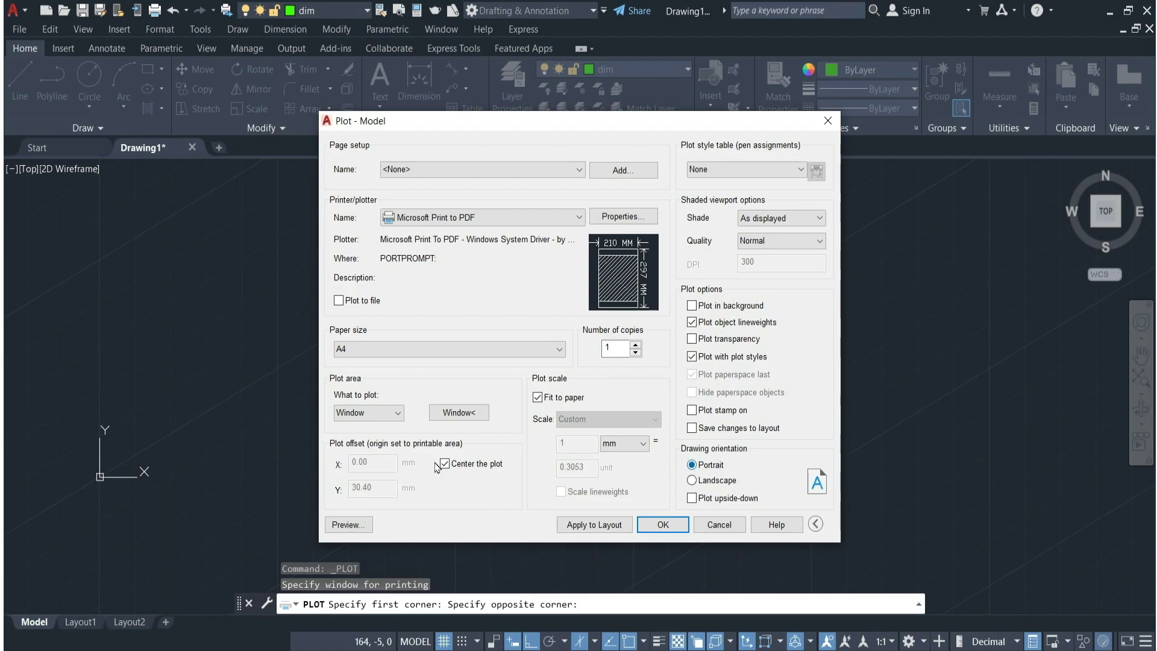
pyautogui.click(348, 524)
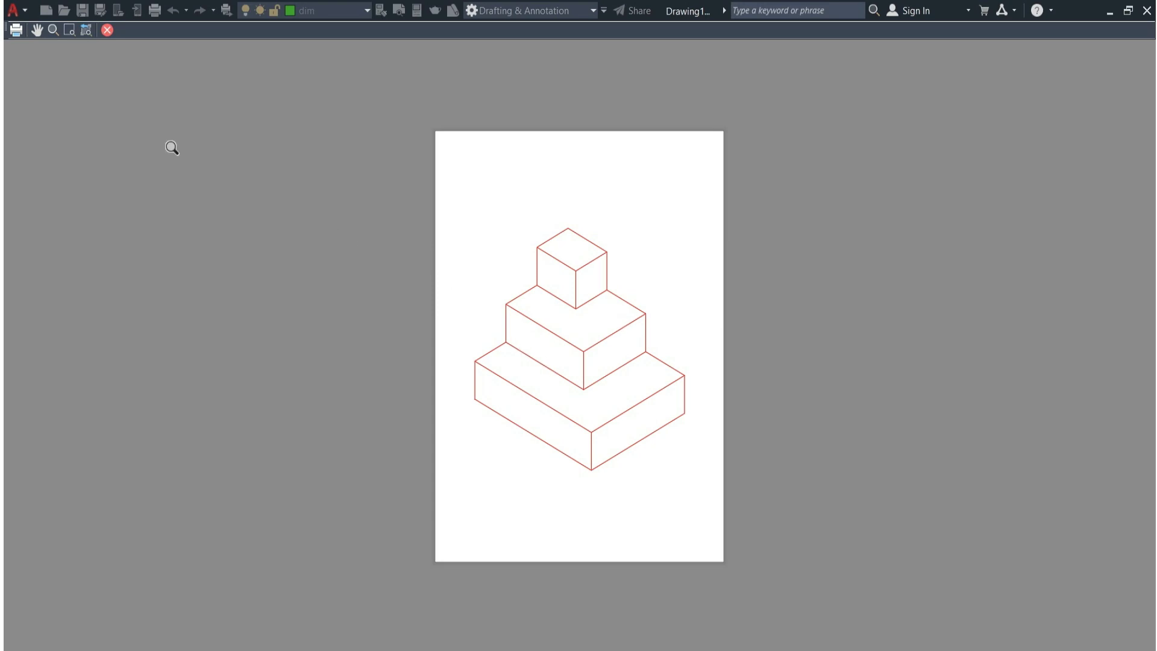
pyautogui.click(107, 30)
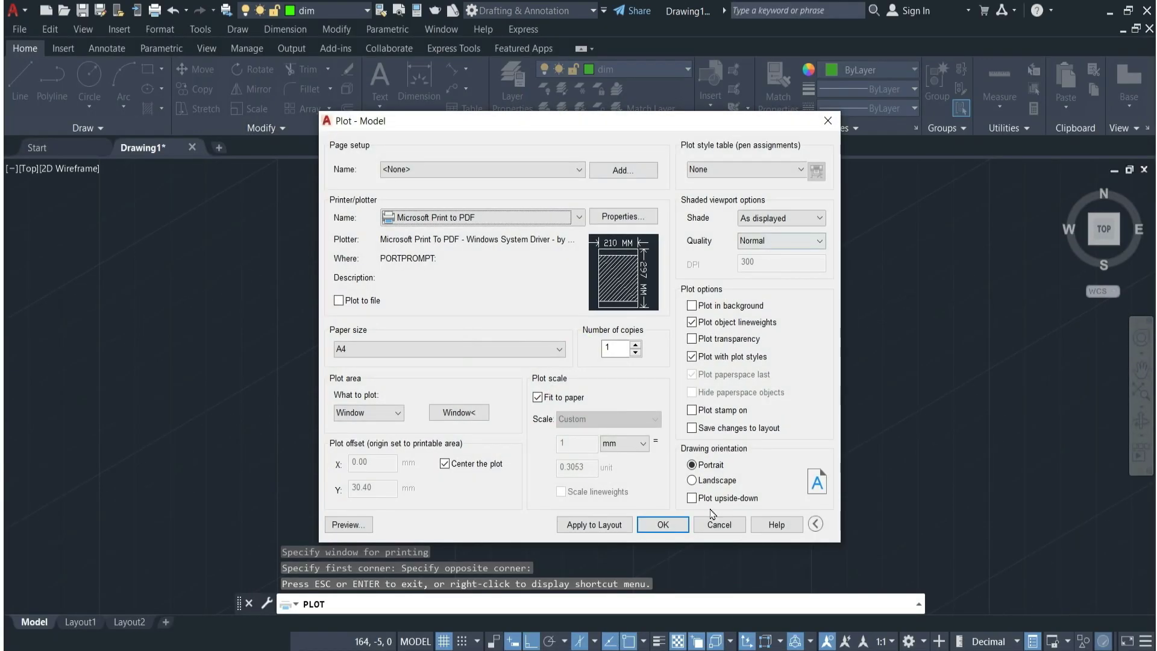
pyautogui.click(719, 525)
# Make the dim layer plottable again, close the layer list, and bring up the application menu.
pyautogui.click(509, 83)
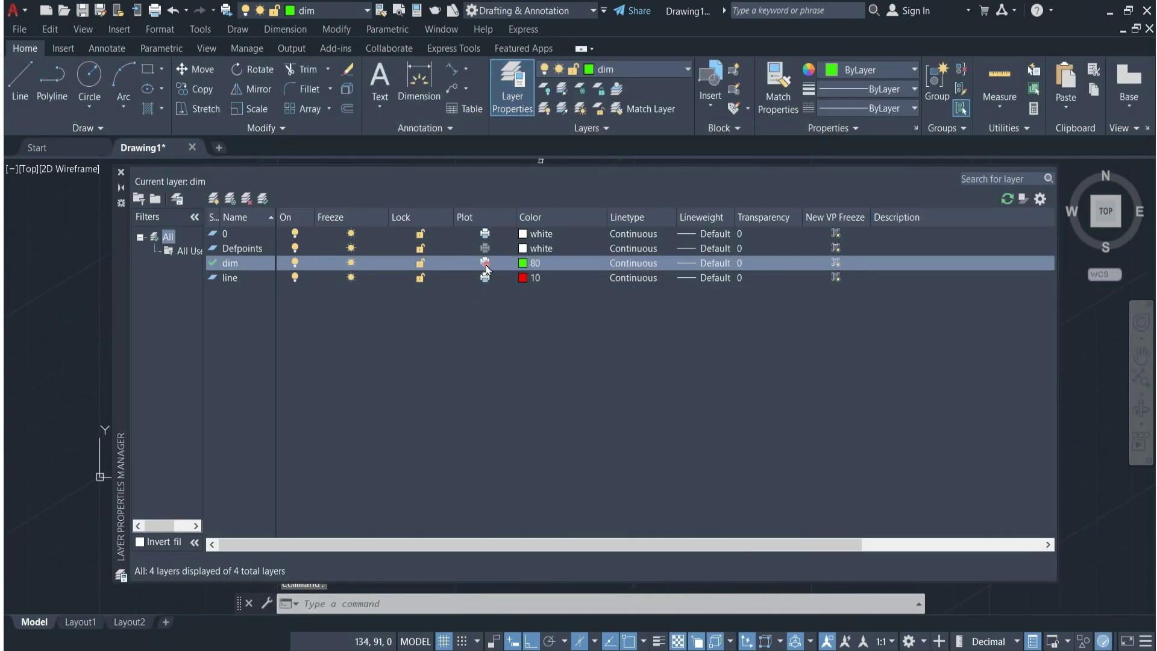
pyautogui.click(485, 267)
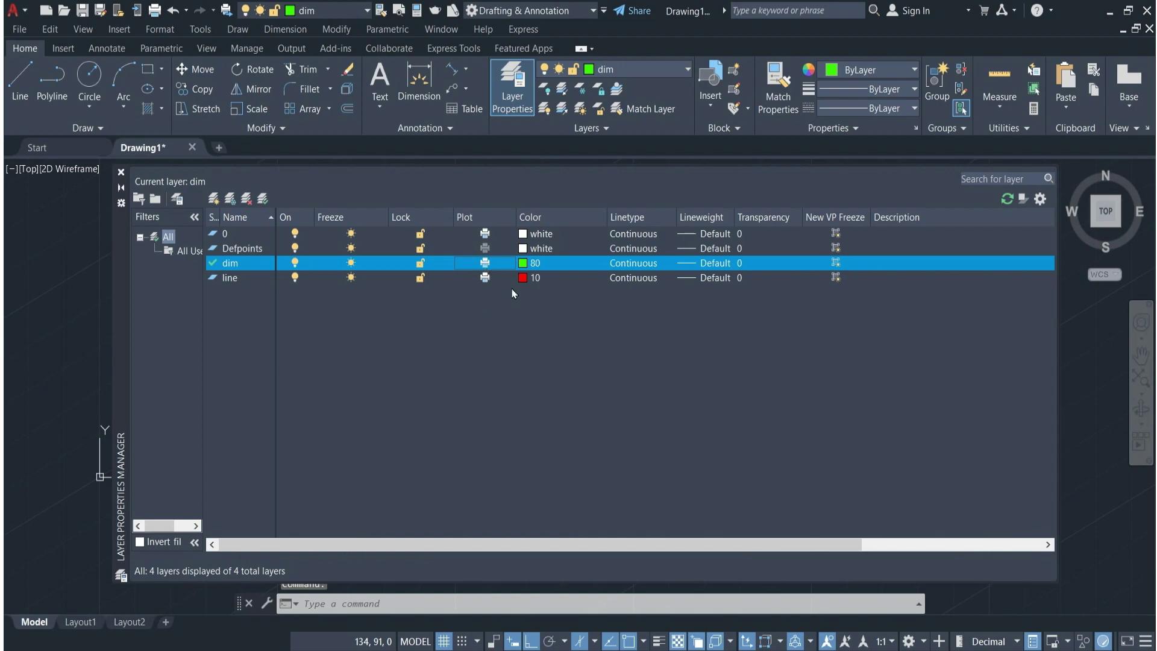
pyautogui.click(120, 173)
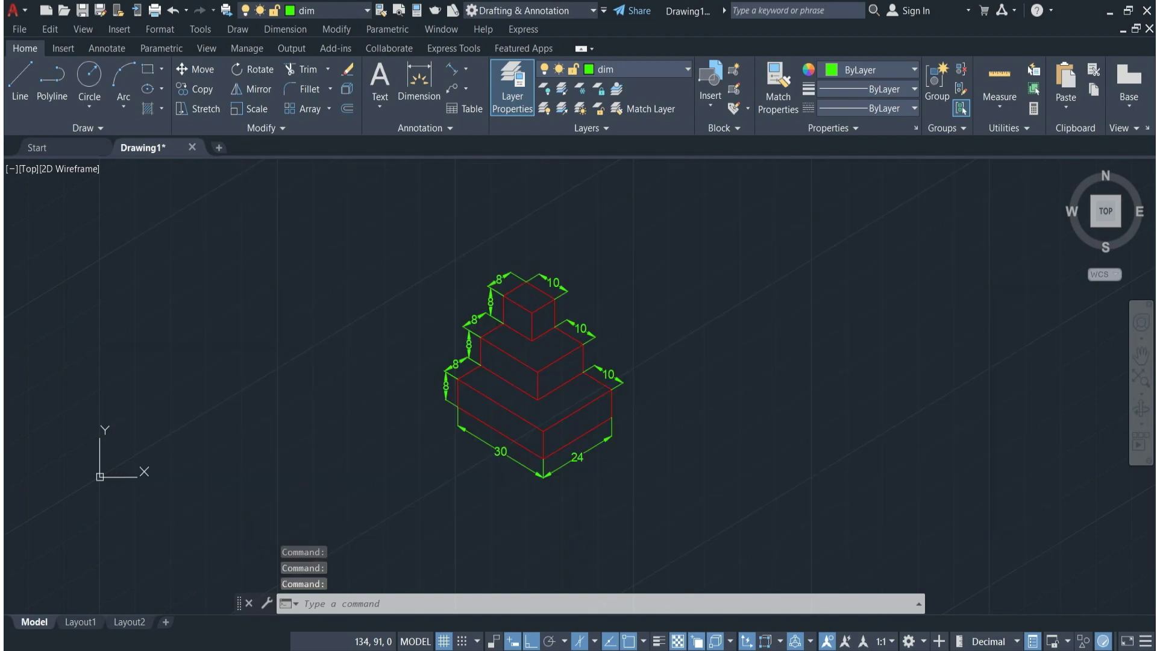
pyautogui.click(14, 12)
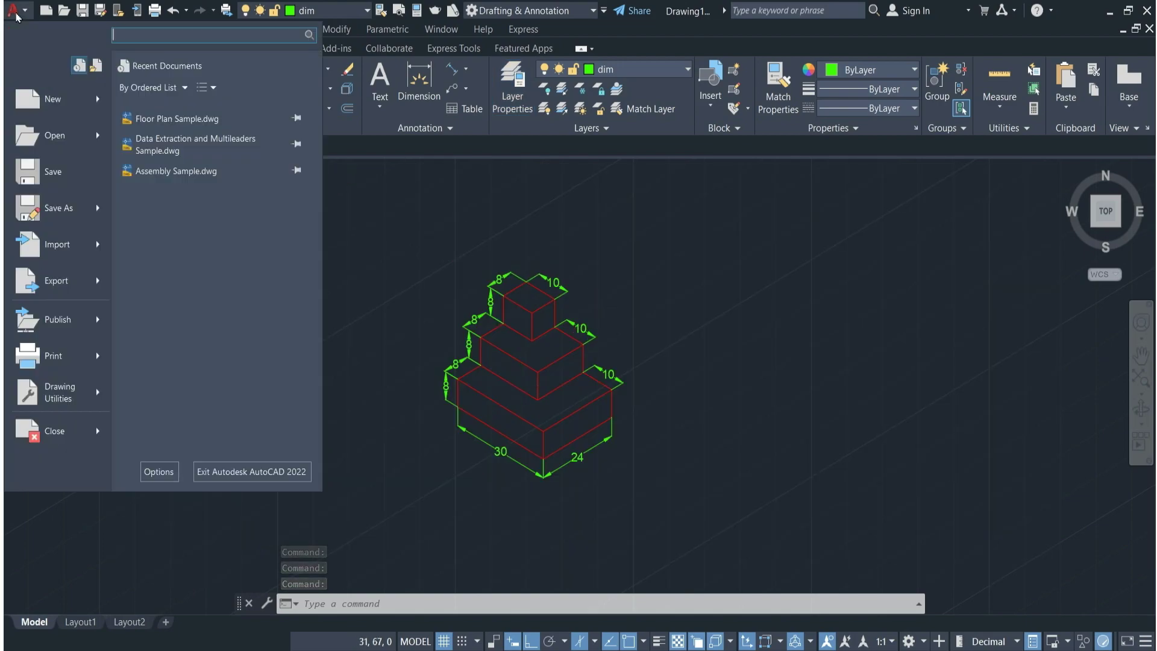
# Plot again to Microsoft Print to PDF on A4 paper.
pyautogui.click(58, 357)
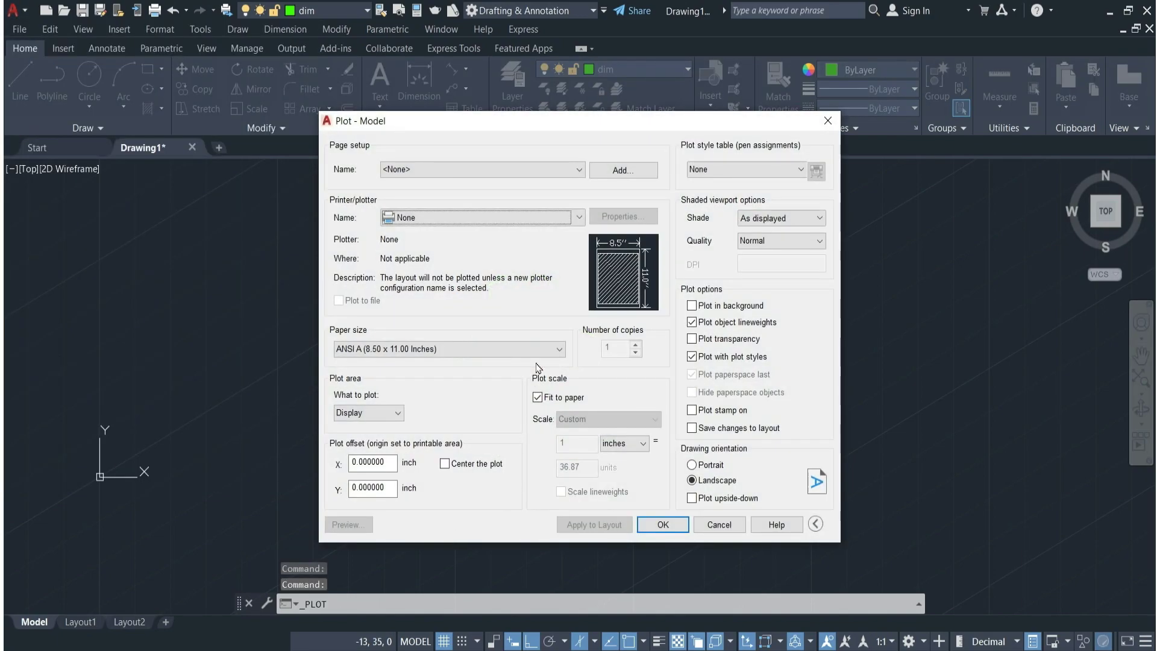
pyautogui.click(571, 219)
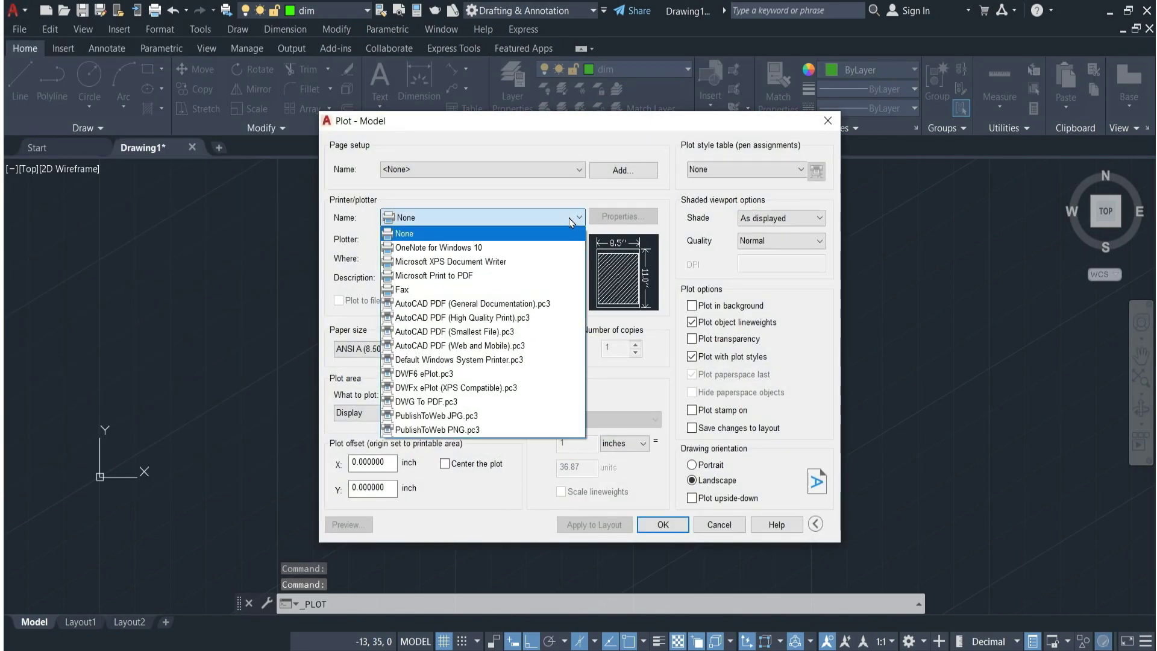
pyautogui.click(511, 276)
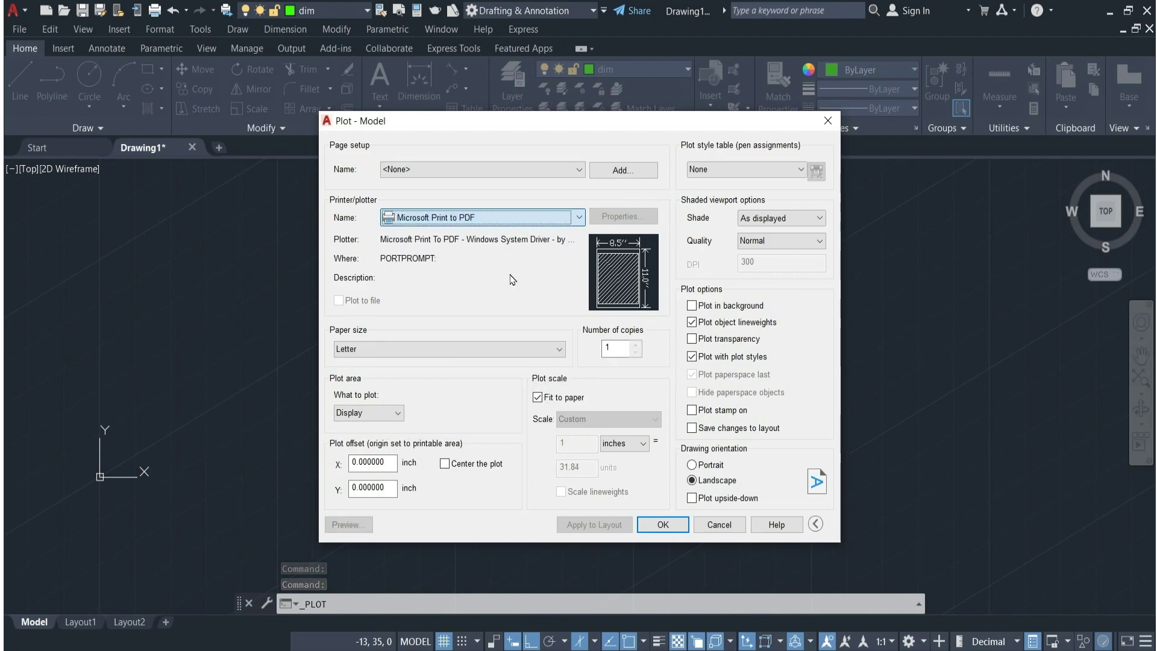
pyautogui.click(444, 350)
pyautogui.click(375, 424)
# Frame a window around the block, centre it in portrait, and preview with dimensions restored.
pyautogui.click(376, 413)
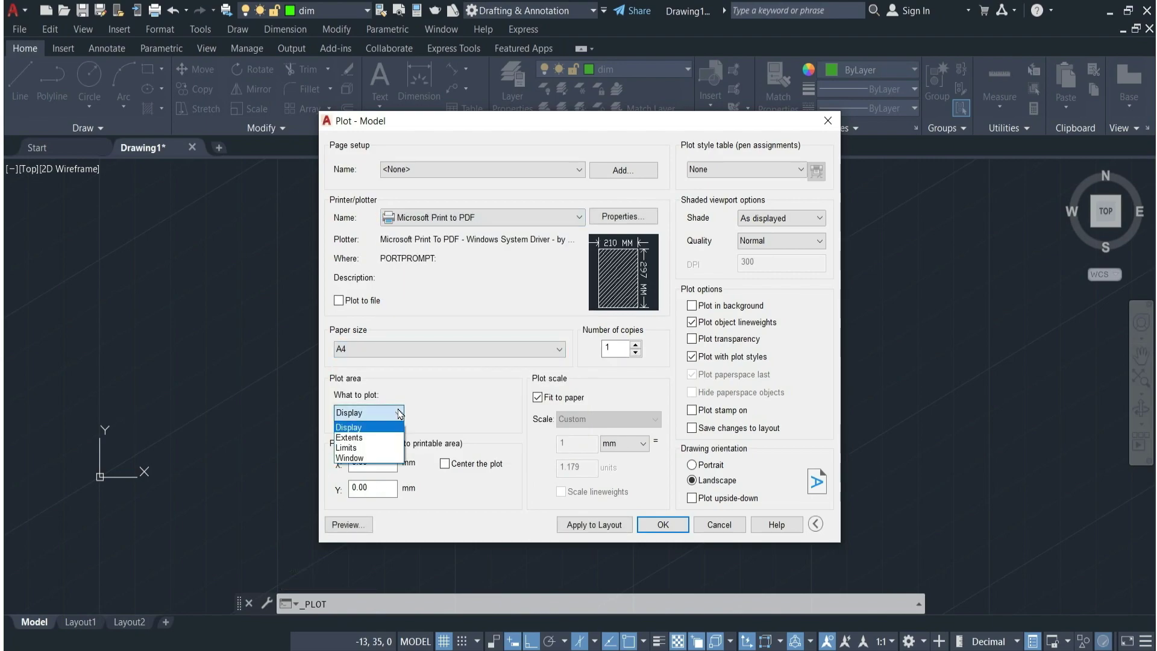
pyautogui.click(362, 423)
pyautogui.press('w')
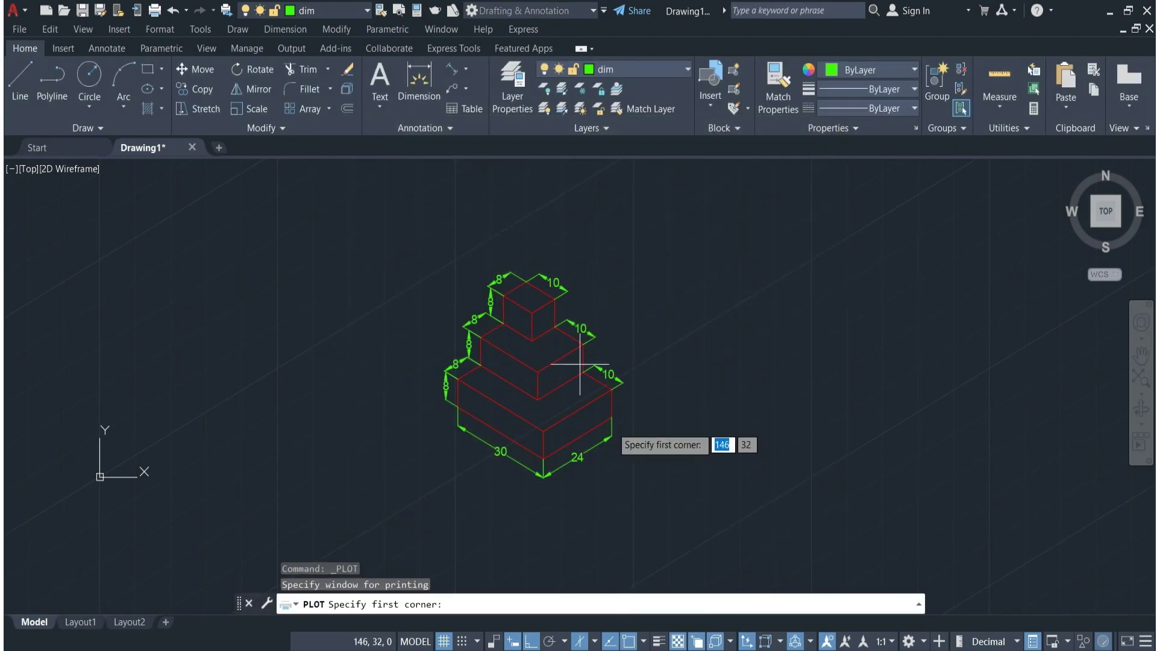
pyautogui.click(417, 251)
pyautogui.click(634, 491)
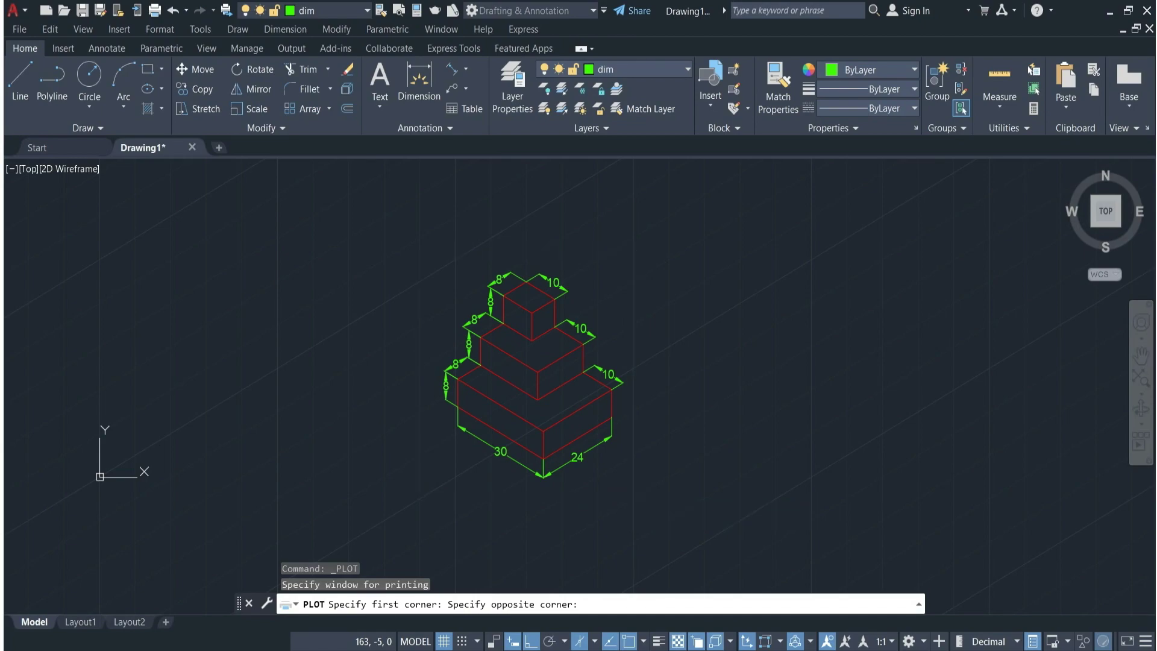
pyautogui.click(445, 463)
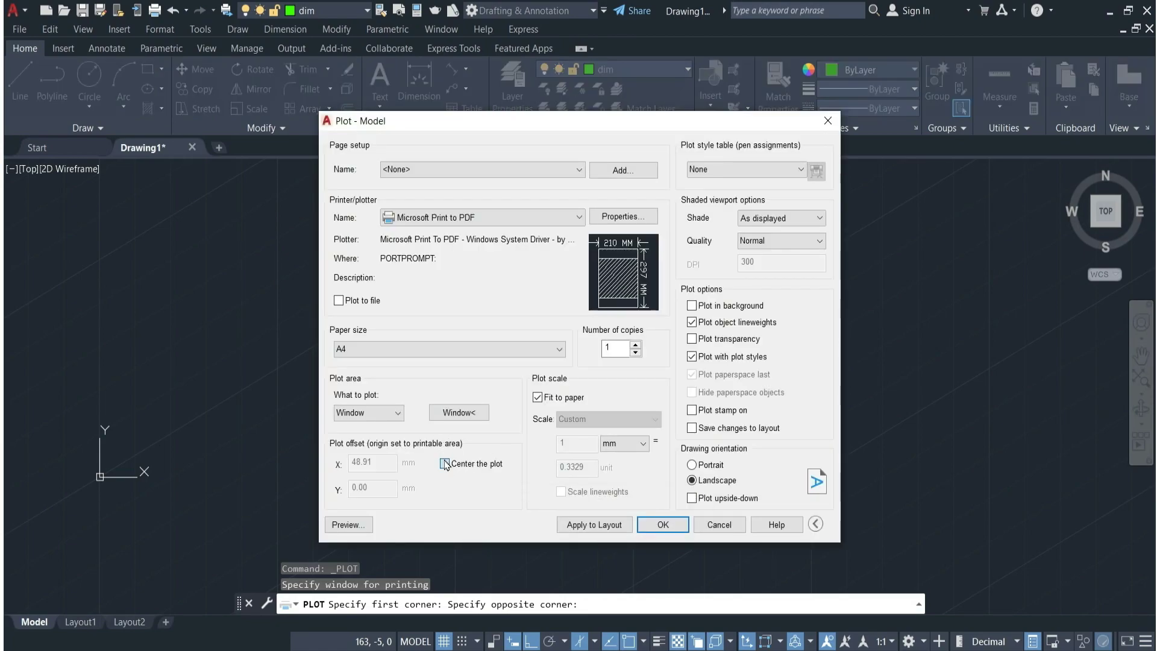
pyautogui.click(700, 468)
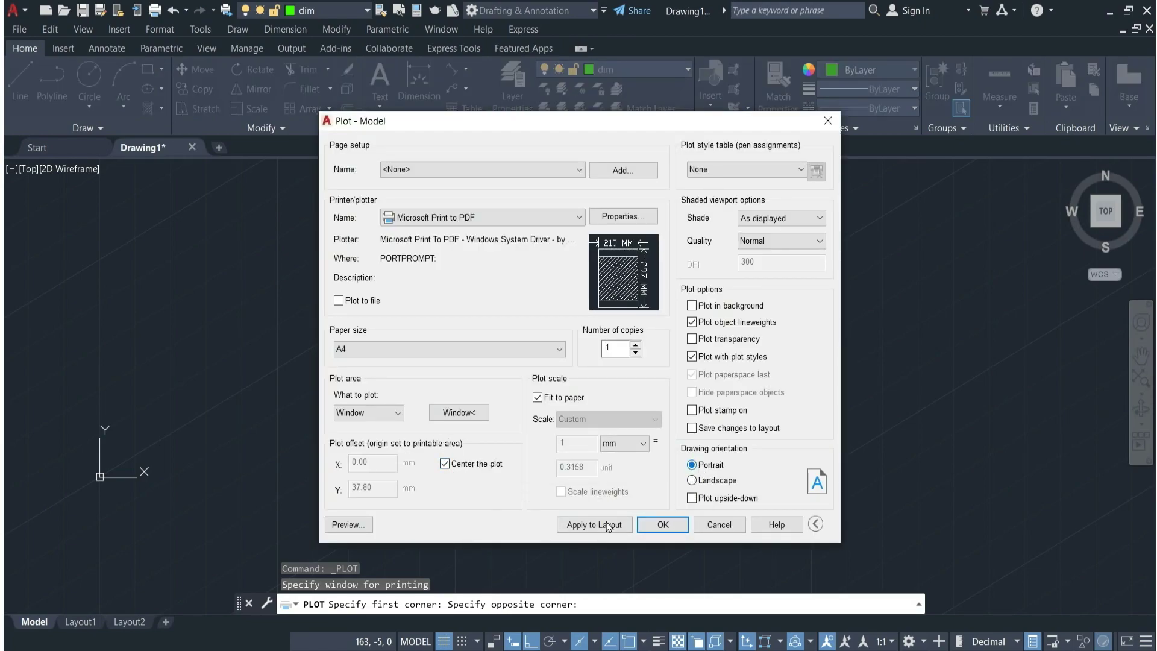
pyautogui.click(345, 526)
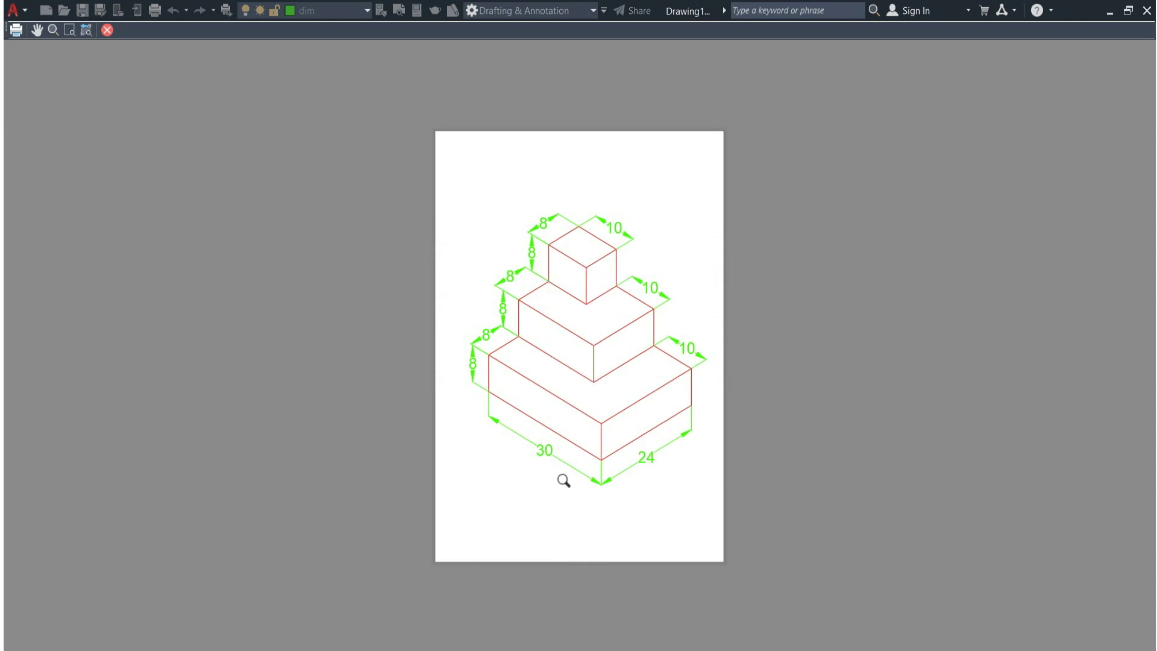
# Close the preview after confirming the green dimensions appear on the A4 sheet.
pyautogui.click(107, 31)
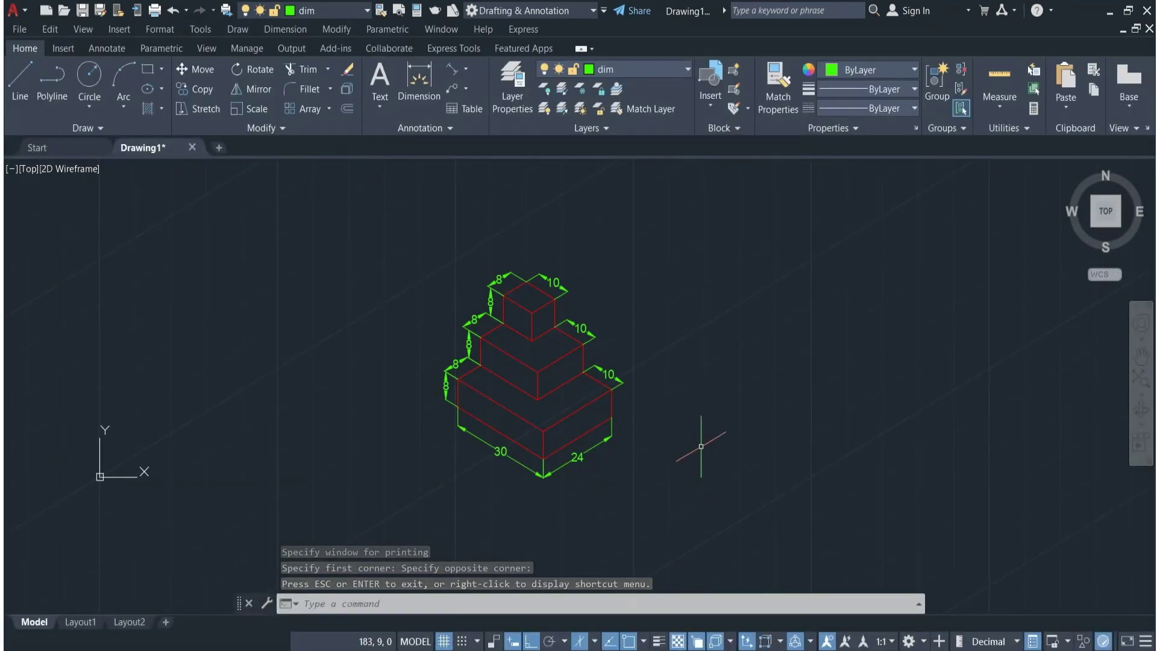